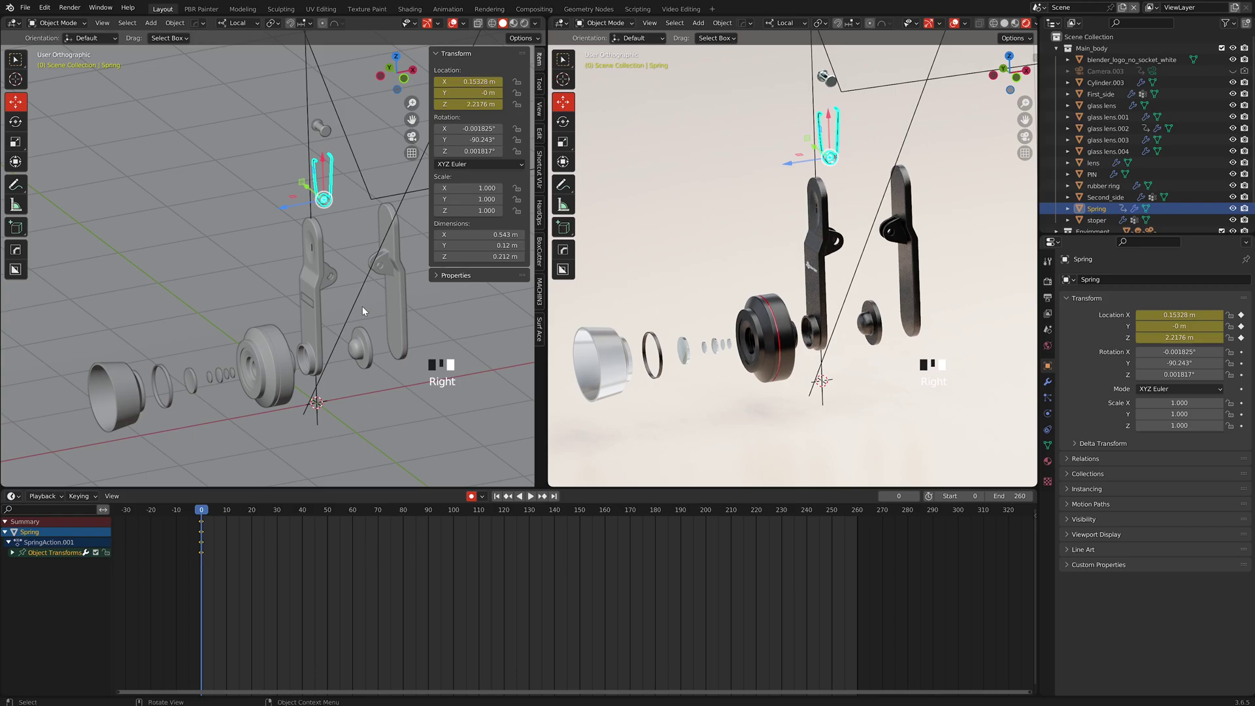
# - At frame 10, lower the Spring about 0.81 m along its local X axis to the first side's pivot hole, recording its keyframe
pyautogui.moveTo(328, 335); pyautogui.dragTo(292, 304, button='middle')
pyautogui.scroll(-2, 293, 305)
pyautogui.moveTo(203, 510); pyautogui.dragTo(226, 509)
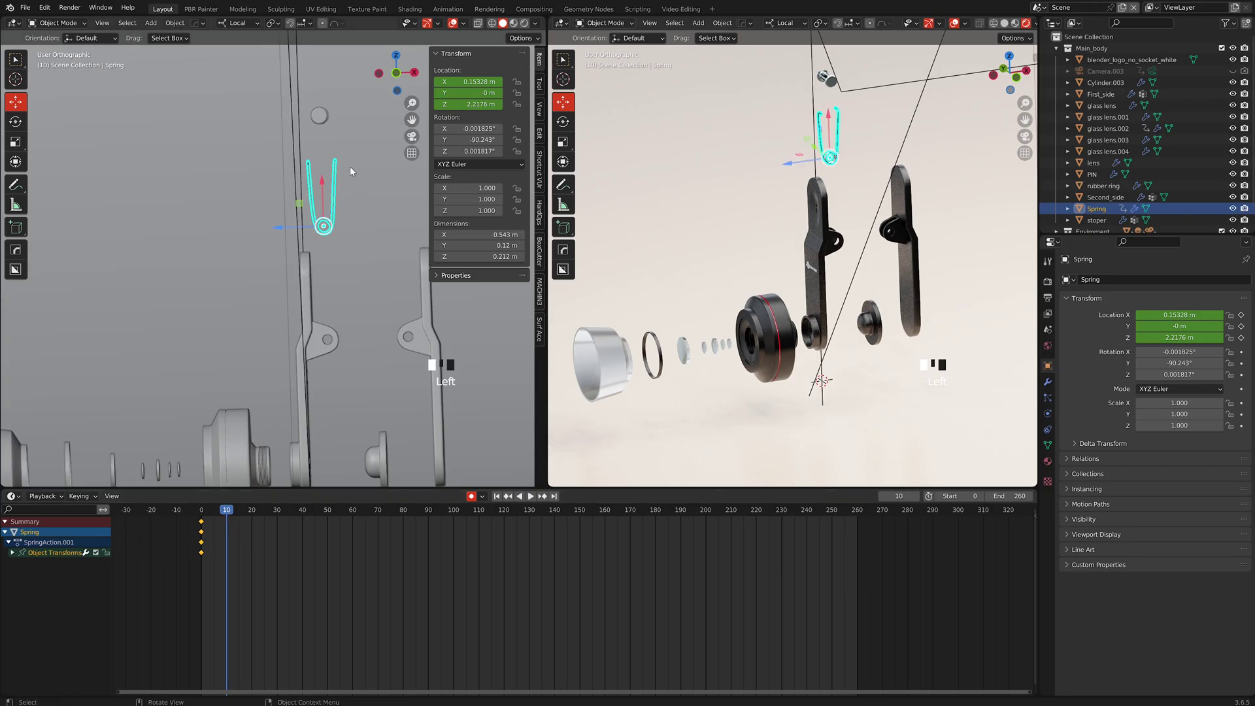
pyautogui.moveTo(329, 185); pyautogui.dragTo(324, 293)
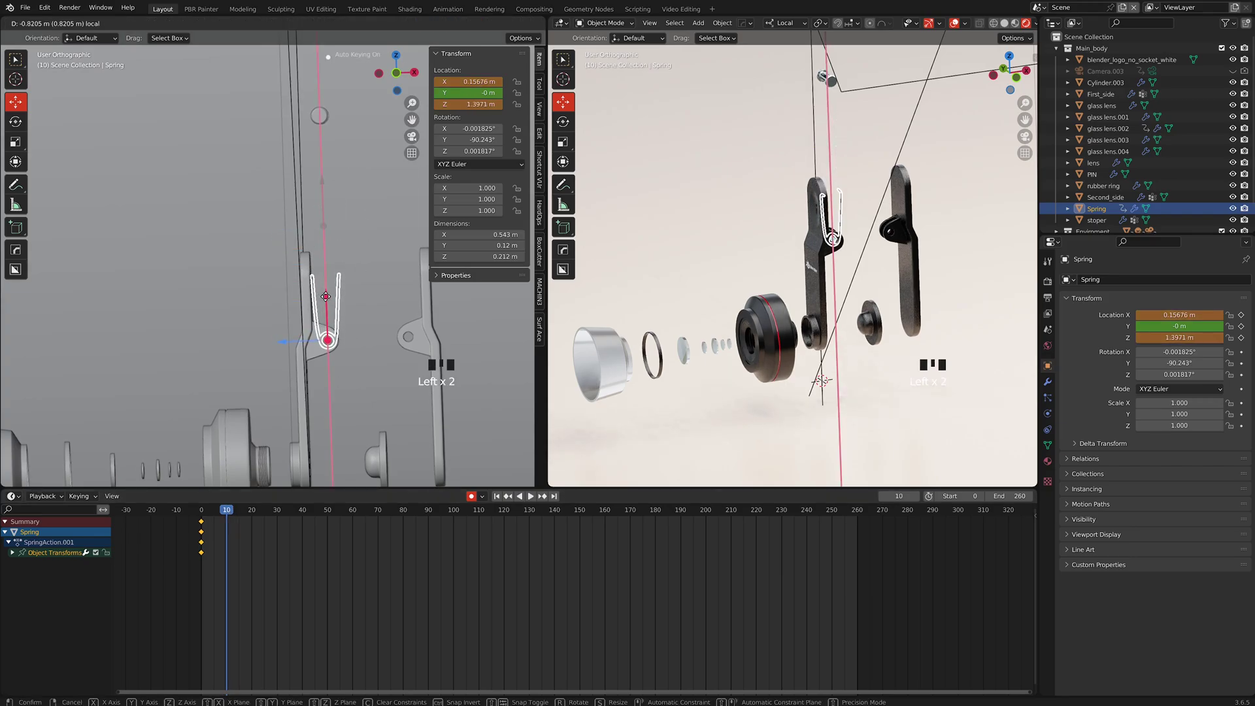
pyautogui.moveTo(327, 296); pyautogui.dragTo(327, 295)
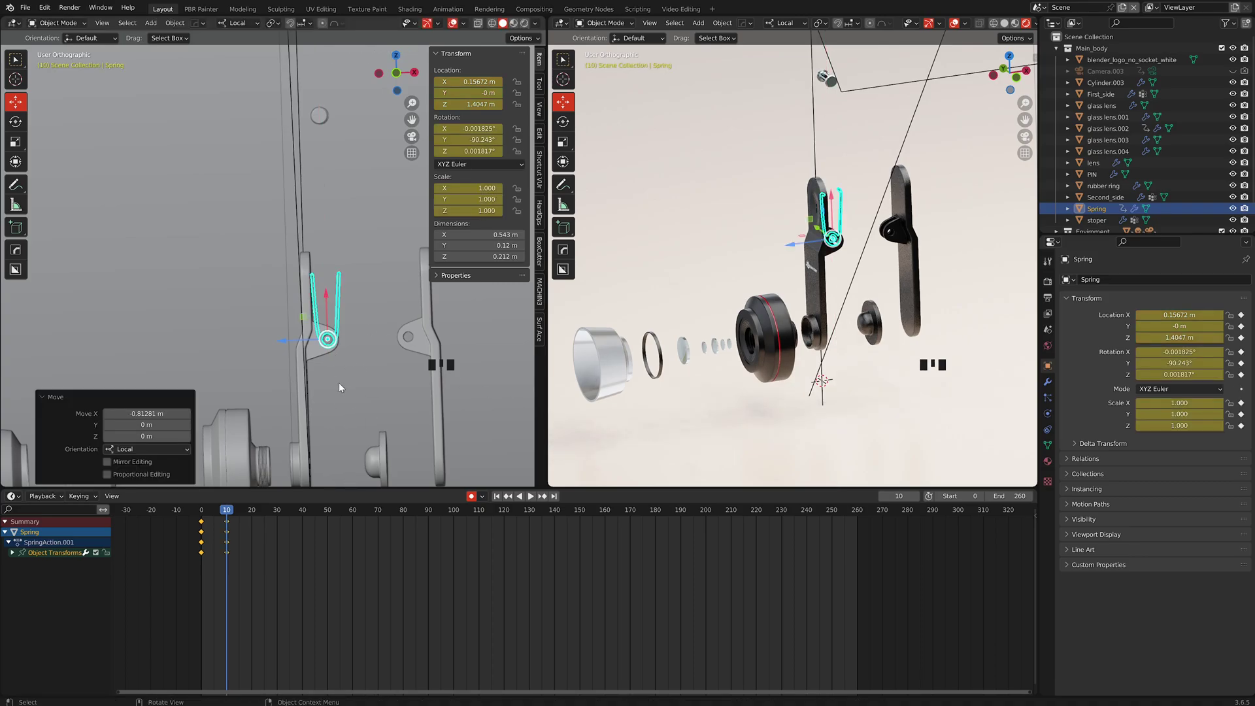
pyautogui.moveTo(358, 386); pyautogui.dragTo(414, 413, button='middle')
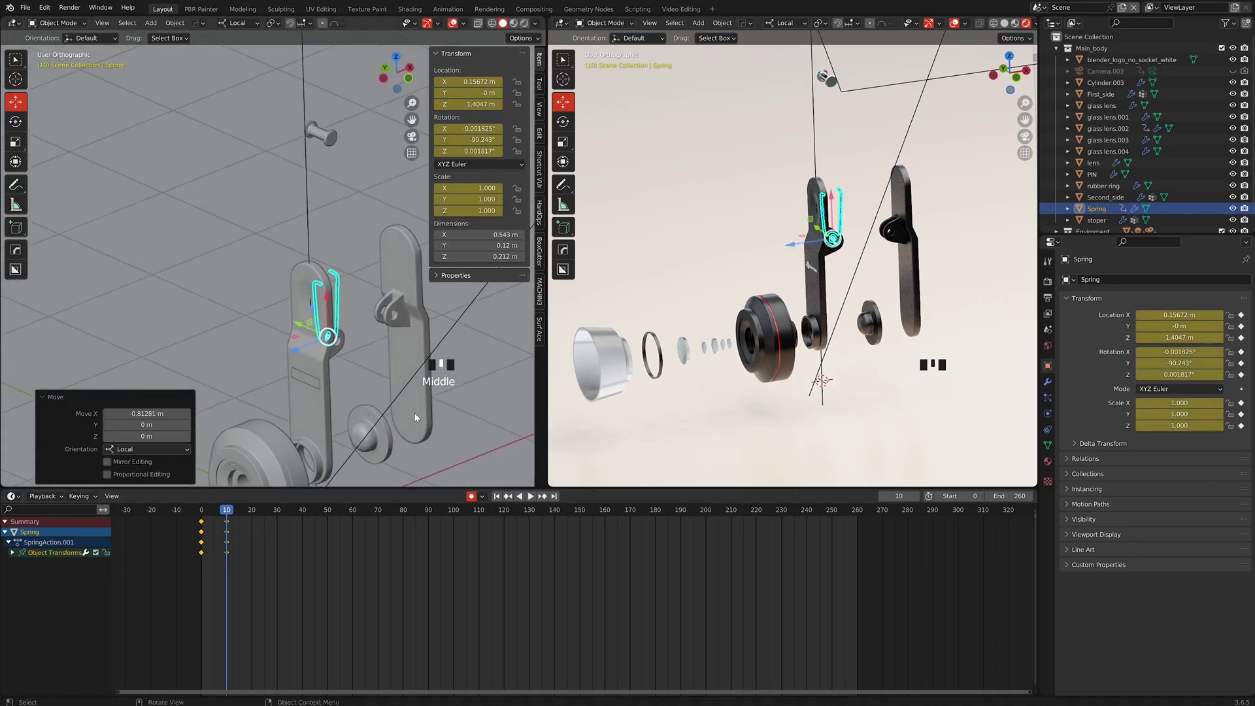
pyautogui.scroll(-3, 362, 367)
pyautogui.scroll(5, 348, 346)
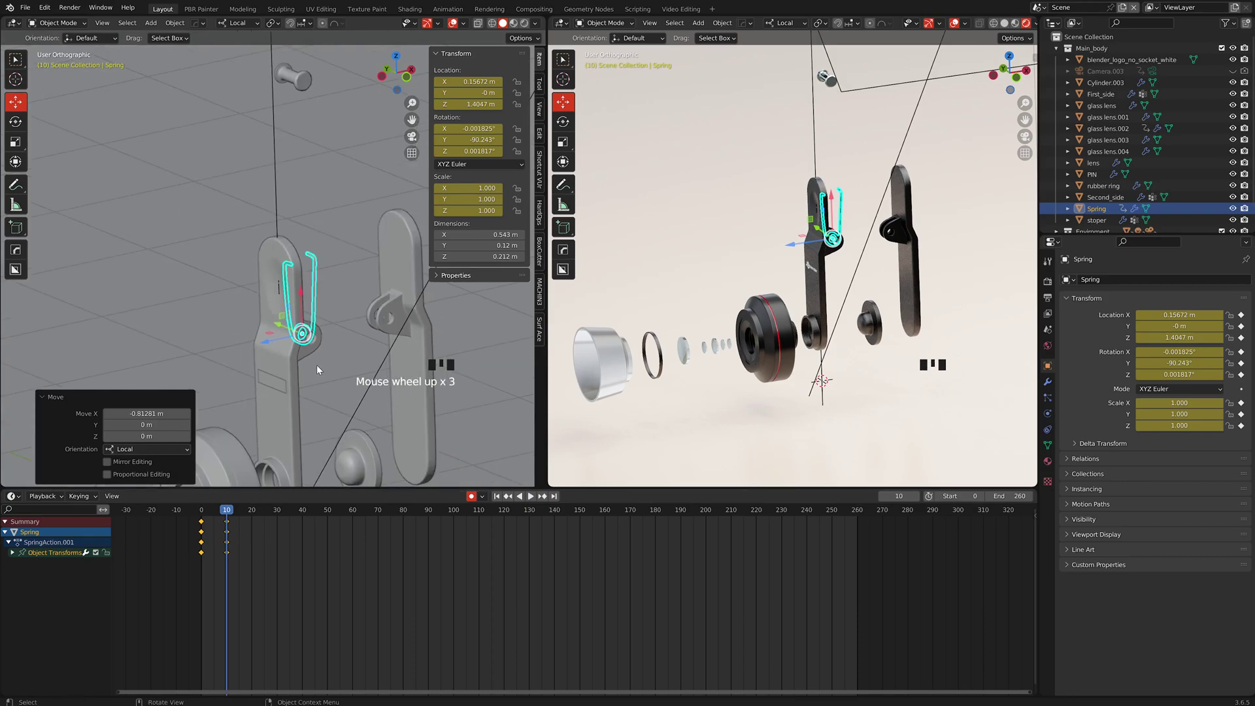
# - Insert location keyframes for the PIN above the assembly at frame 10
pyautogui.click(304, 169)
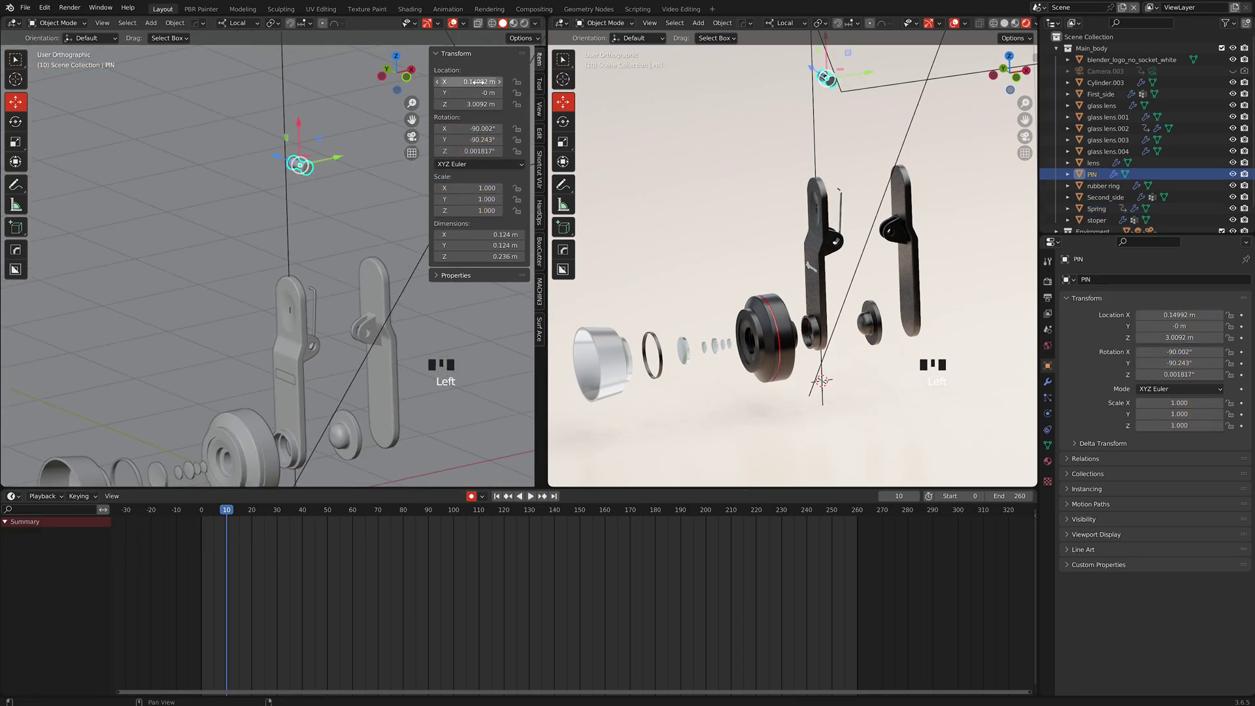
pyautogui.rightClick(478, 82)
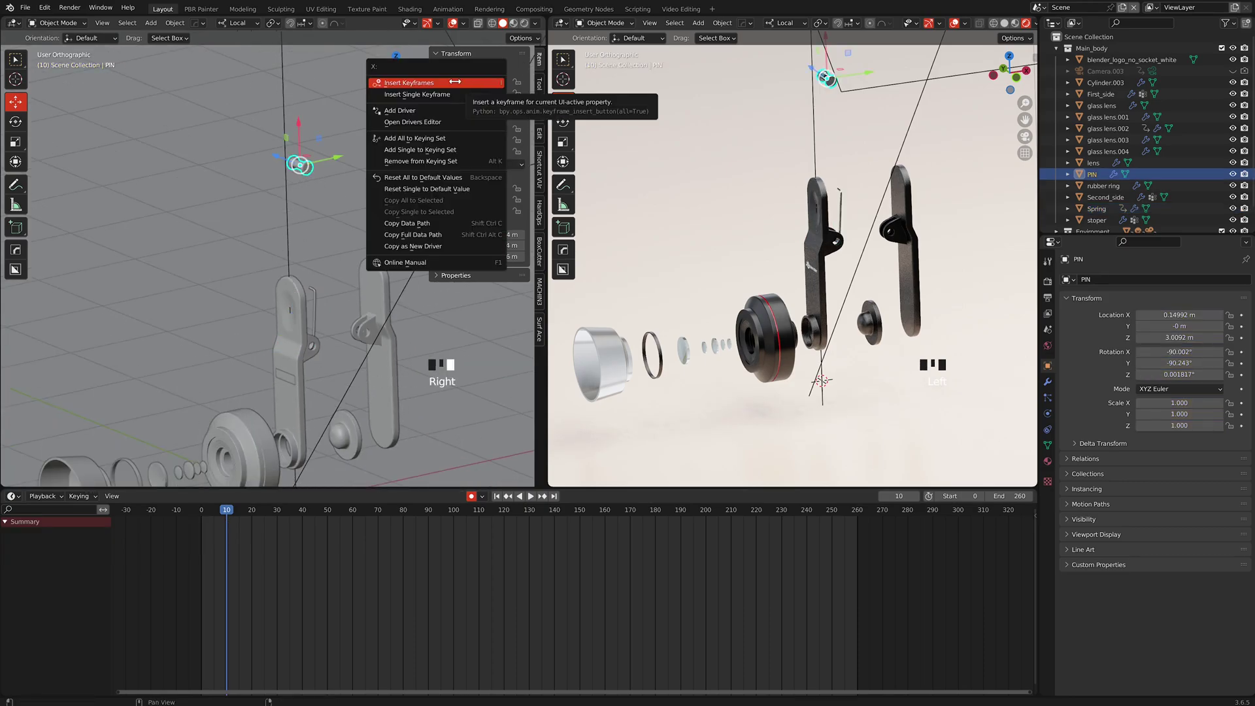
pyautogui.click(455, 82)
# - At frame 20, lower the PIN about 1.61 m along its local X axis into the first side's pivot hole
pyautogui.moveTo(320, 332); pyautogui.dragTo(285, 307, button='middle')
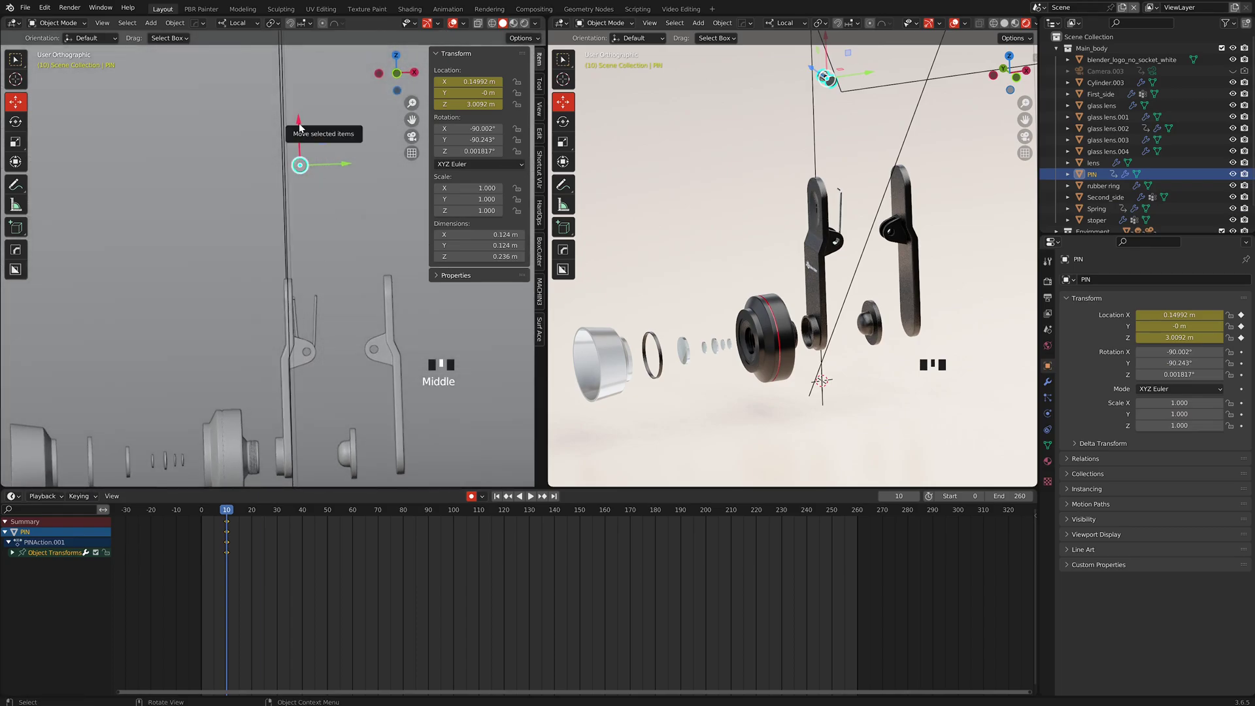
pyautogui.moveTo(299, 126)
pyautogui.mouseDown()
pyautogui.moveTo(300, 261)
pyautogui.moveTo(299, 113)
pyautogui.mouseUp()
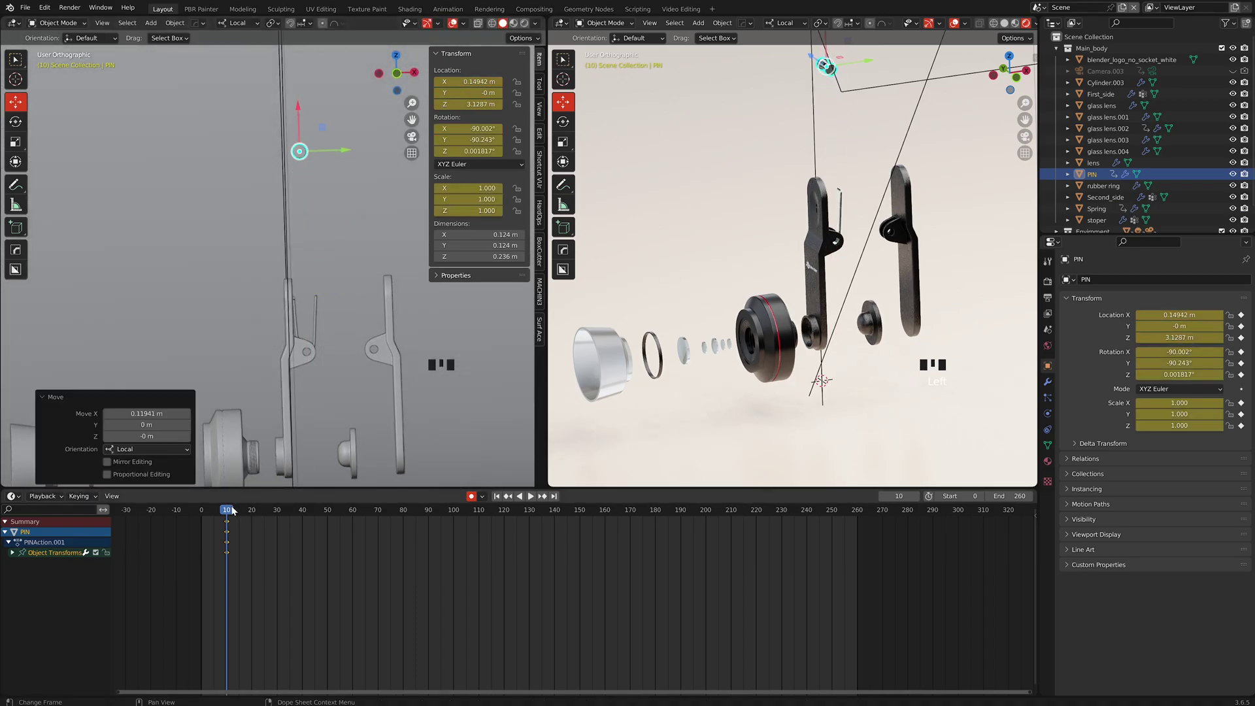
pyautogui.hotkey('ctrl', 'z')
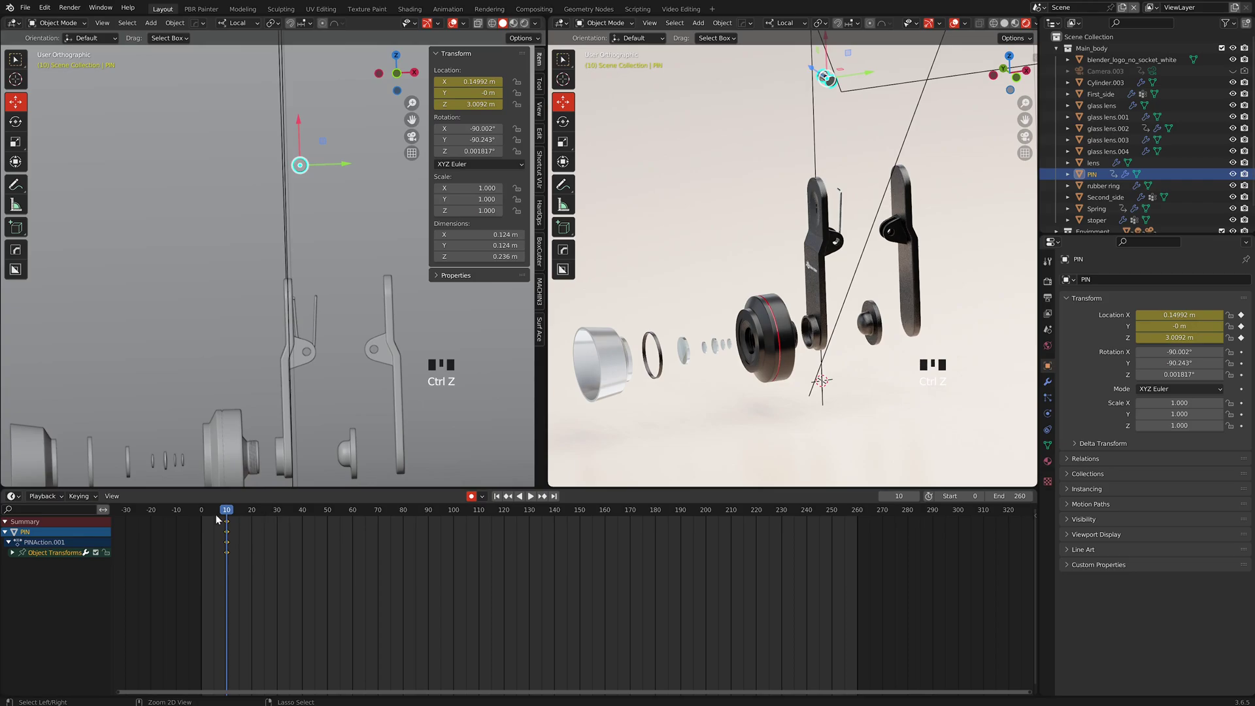
pyautogui.moveTo(225, 509); pyautogui.dragTo(252, 509)
pyautogui.moveTo(299, 121); pyautogui.dragTo(321, 307)
pyautogui.scroll(-8, 314, 362)
pyautogui.moveTo(272, 313); pyautogui.dragTo(311, 334, button='middle')
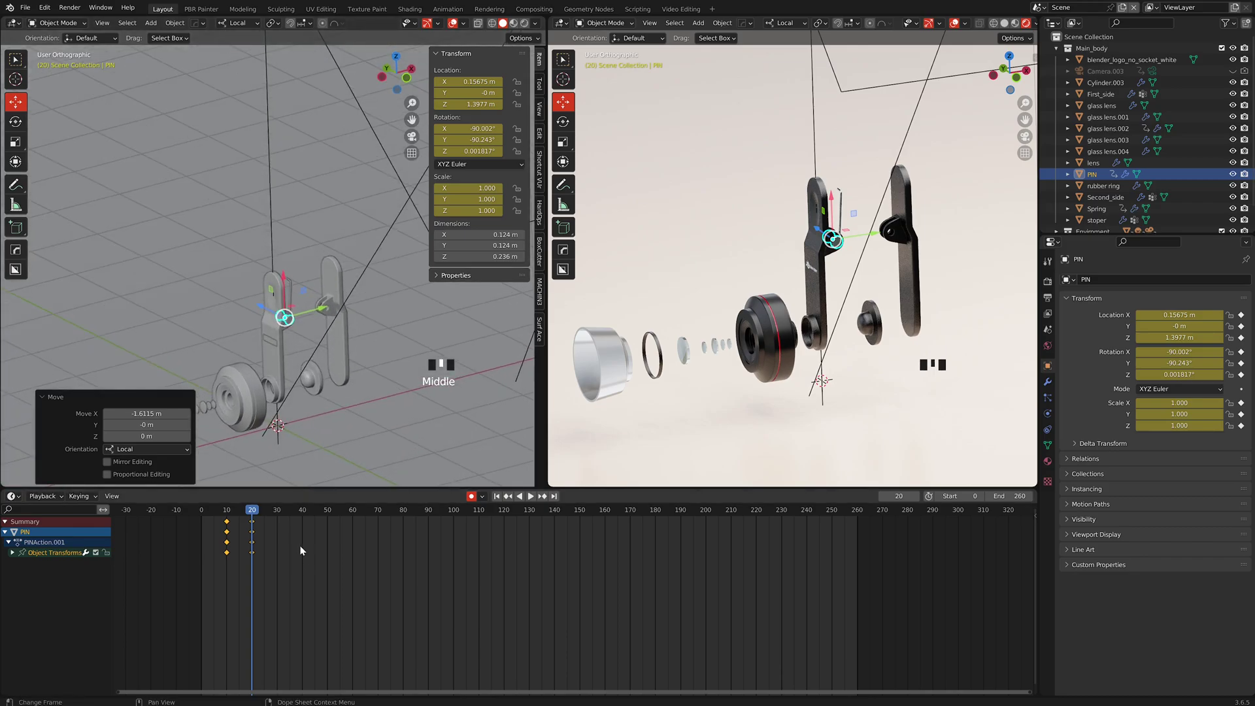
pyautogui.moveTo(254, 518)
pyautogui.mouseDown()
pyautogui.moveTo(201, 517)
pyautogui.moveTo(253, 519)
pyautogui.mouseUp()
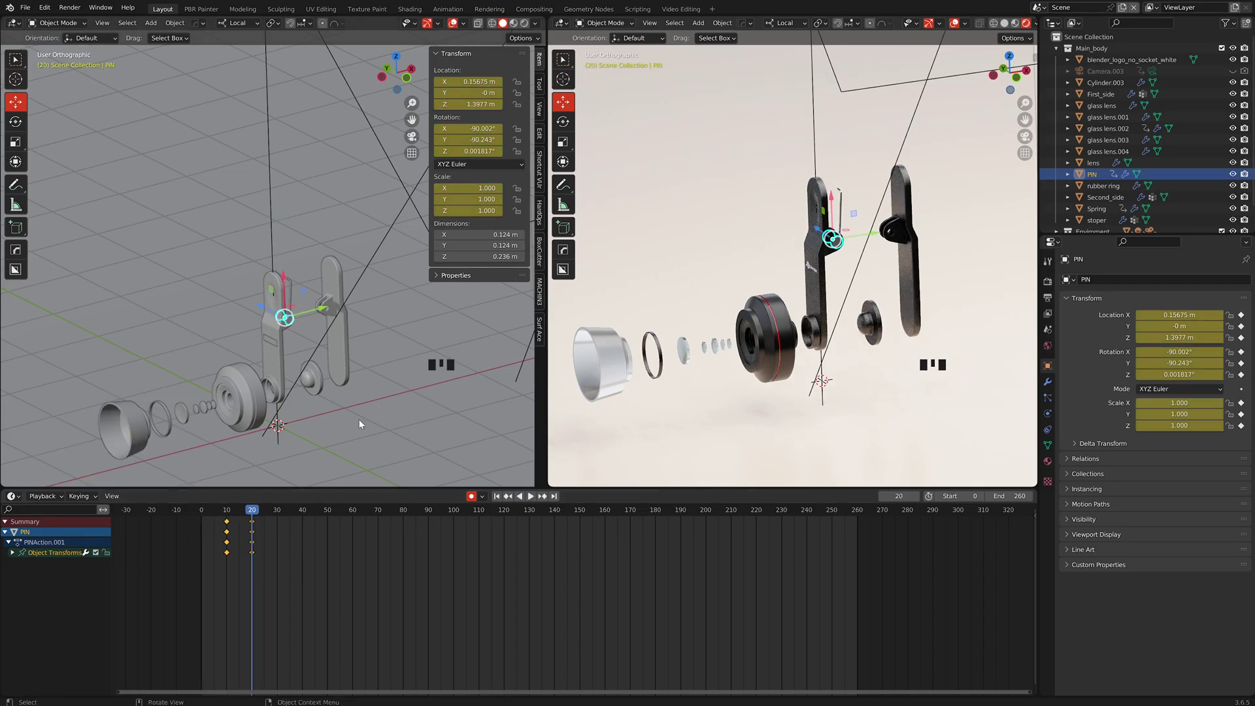
# - Insert location keyframes for the stoper at frame 20
pyautogui.scroll(-4, 309, 380)
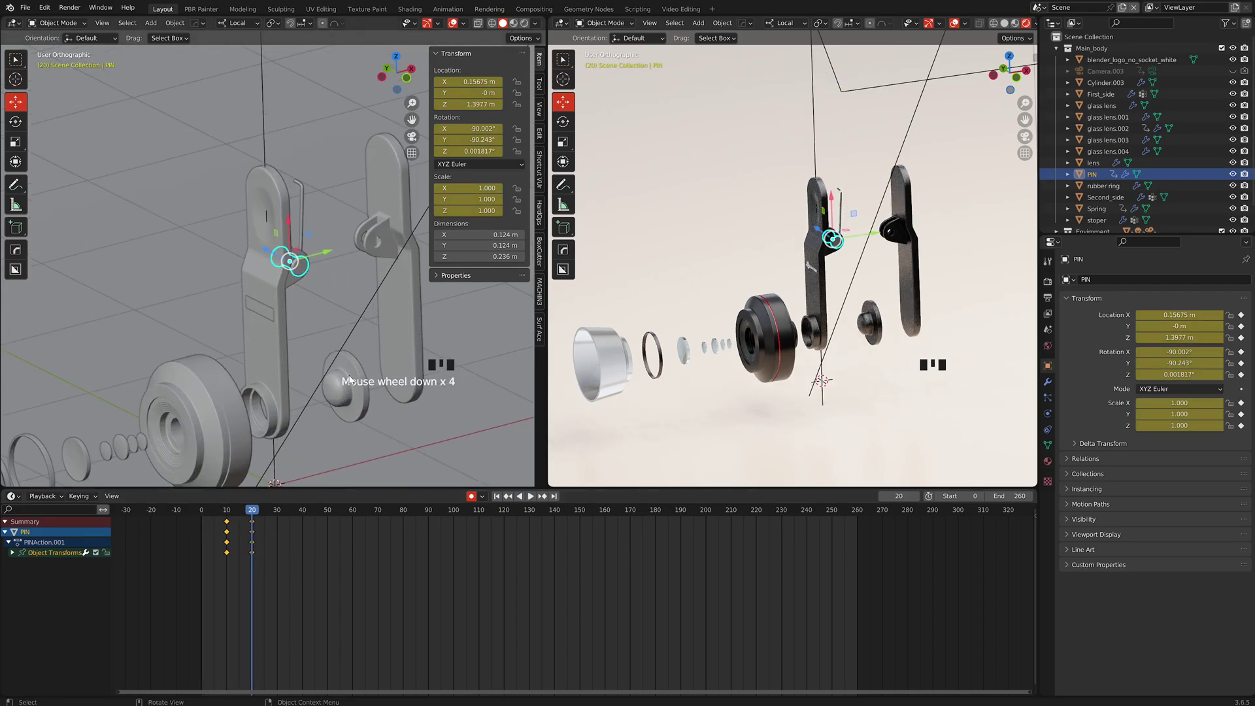
pyautogui.click(345, 382)
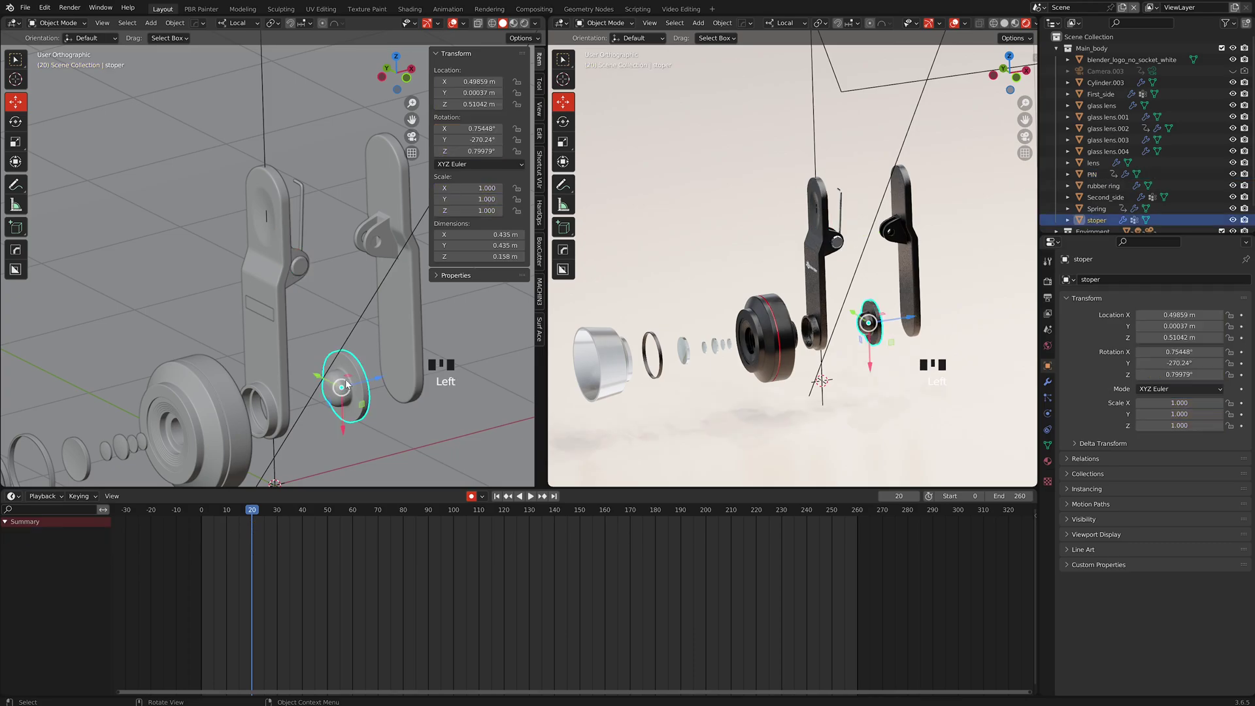
pyautogui.press('i')
pyautogui.click(392, 73)
pyautogui.scroll(4, 398, 363)
pyautogui.moveTo(411, 353); pyautogui.dragTo(327, 385, button='middle')
pyautogui.scroll(-7, 331, 394)
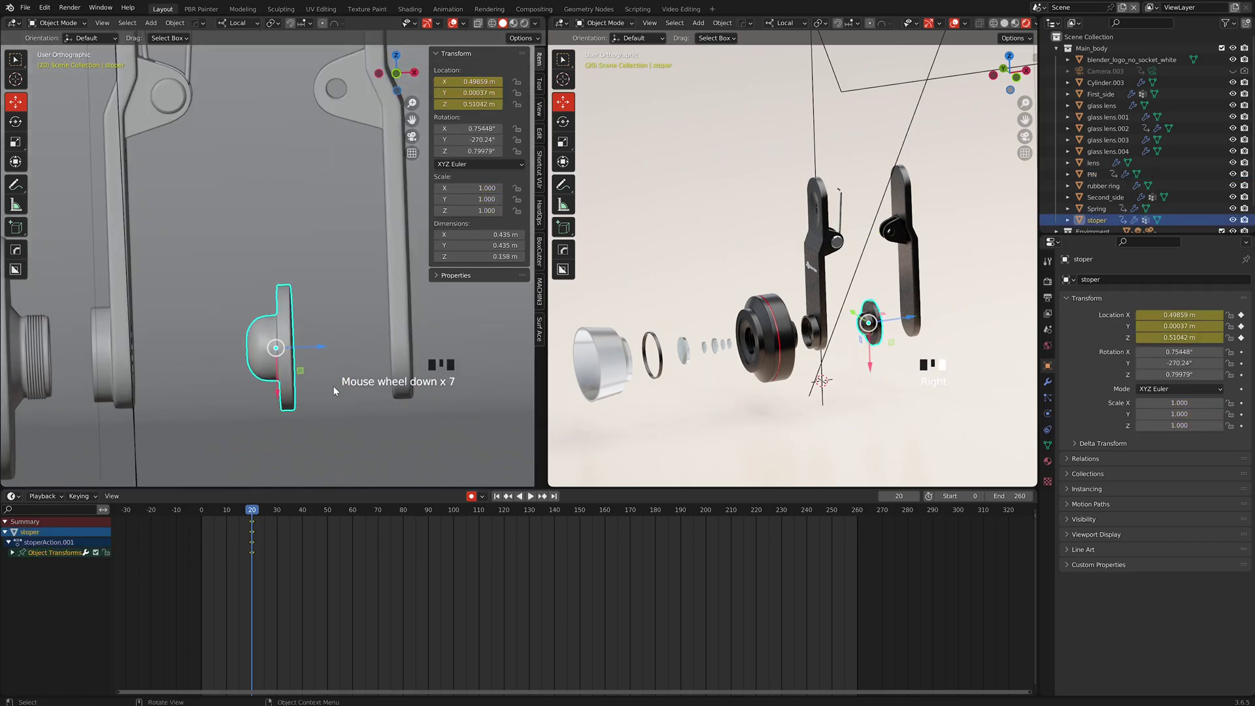
pyautogui.moveTo(321, 350); pyautogui.dragTo(409, 349)
pyautogui.moveTo(408, 350); pyautogui.dragTo(291, 348, button='middle')
pyautogui.scroll(4, 366, 363)
pyautogui.hotkey('ctrl', 'z')
# - At frame 30, move the stoper along its local Z axis to about X 0.84 m, against the second side's lower end
pyautogui.click(277, 512)
pyautogui.scroll(3, 320, 362)
pyautogui.moveTo(326, 361); pyautogui.dragTo(420, 361)
pyautogui.moveTo(302, 420); pyautogui.dragTo(326, 385, button='middle')
pyautogui.moveTo(279, 514)
pyautogui.mouseDown()
pyautogui.moveTo(202, 513)
pyautogui.moveTo(277, 514)
pyautogui.mouseUp()
pyautogui.scroll(-2, 359, 318)
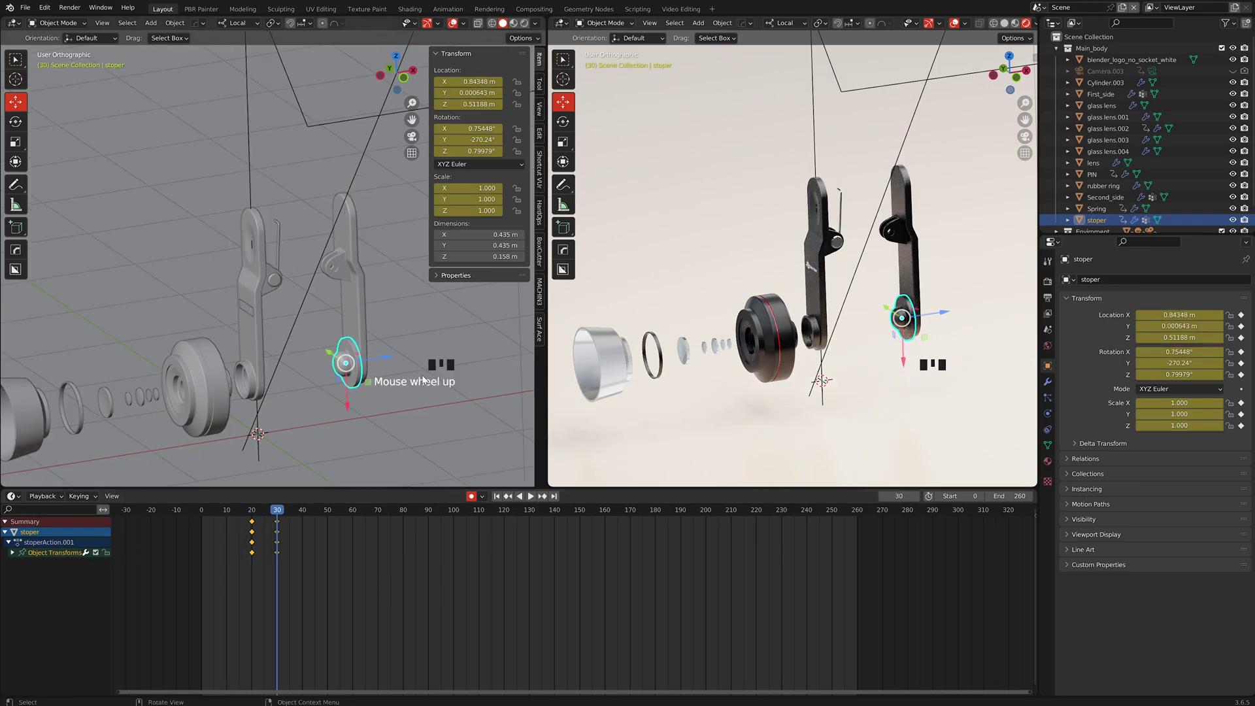
# - Insert location keyframes for Second_side at frame 30
pyautogui.click(355, 296)
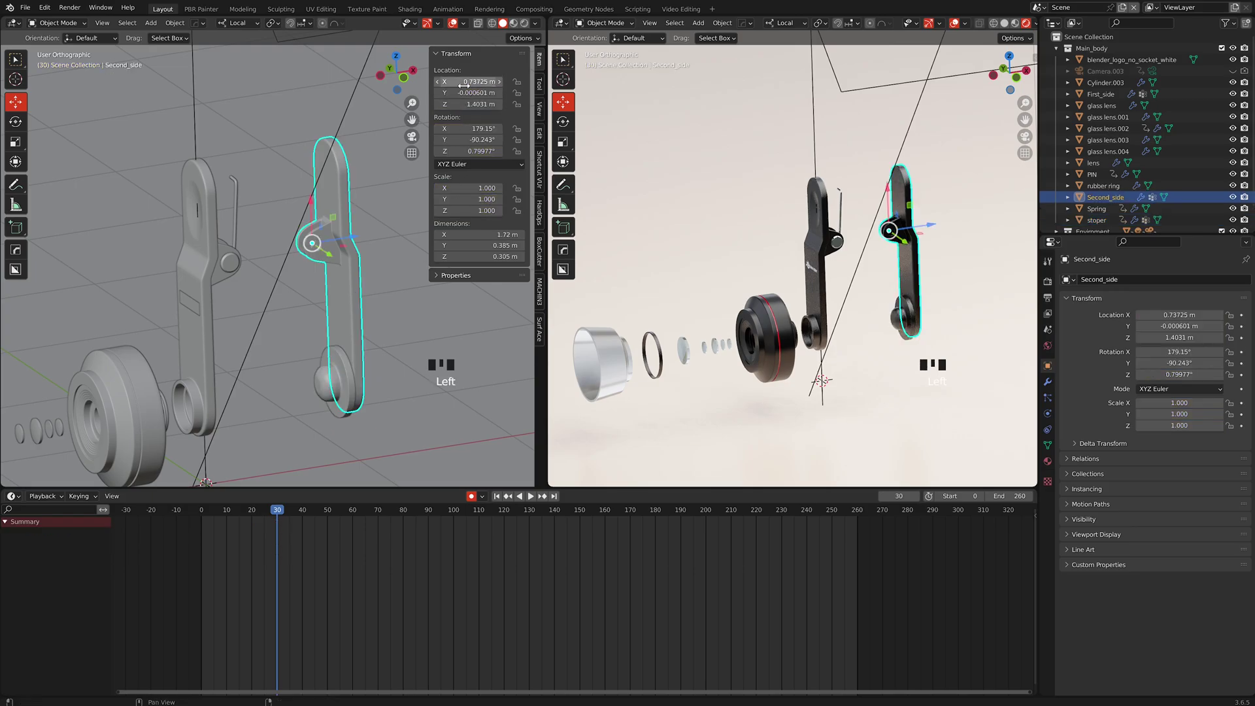
pyautogui.rightClick(464, 83)
pyautogui.click(461, 83)
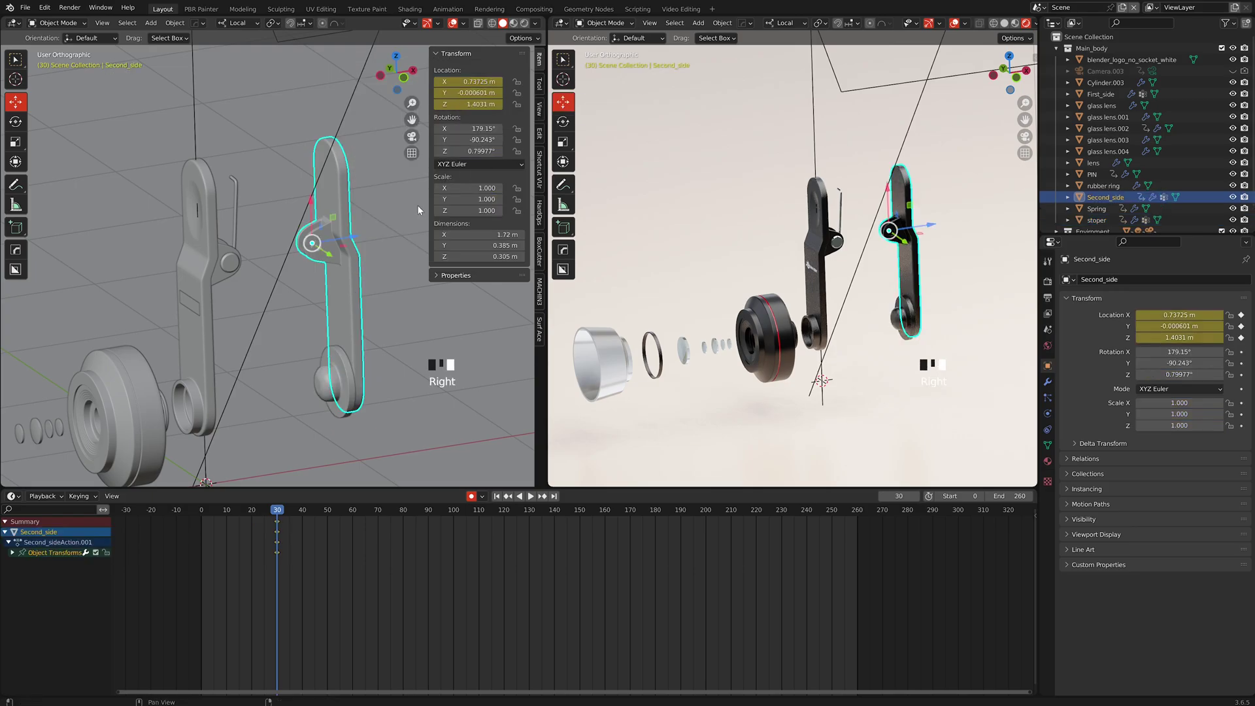
# - At frame 40, move Second_side together with the stoper about 0.56 m along local Z toward the first side
pyautogui.keyDown('shift'); pyautogui.click(321, 383); pyautogui.keyUp('shift')
pyautogui.moveTo(322, 383); pyautogui.dragTo(276, 357, button='middle')
pyautogui.moveTo(362, 310); pyautogui.dragTo(284, 311)
pyautogui.press('i')
pyautogui.press('space')
pyautogui.moveTo(284, 311)
pyautogui.mouseDown(button='middle')
pyautogui.moveTo(335, 324)
pyautogui.moveTo(258, 356)
pyautogui.moveTo(311, 312)
pyautogui.moveTo(269, 292)
pyautogui.mouseUp(button='middle')
pyautogui.scroll(-2, 253, 358)
pyautogui.scroll(-1, 254, 358)
# - Refine the joint move of Second_side and the stoper to -0.5718 m along local Z and scrub the timeline to check it
pyautogui.click(159, 436)
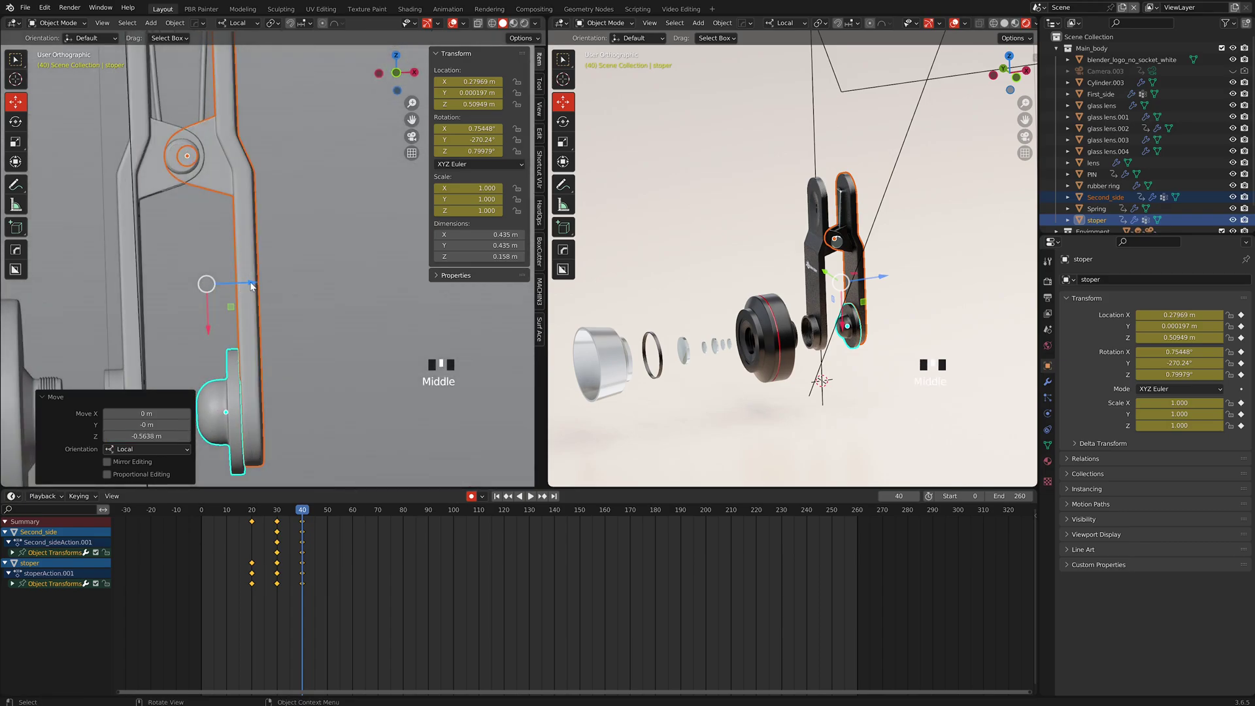
pyautogui.scroll(1, 309, 296)
pyautogui.scroll(-2, 342, 366)
pyautogui.moveTo(325, 315); pyautogui.dragTo(252, 343)
pyautogui.moveTo(251, 343); pyautogui.dragTo(328, 336, button='middle')
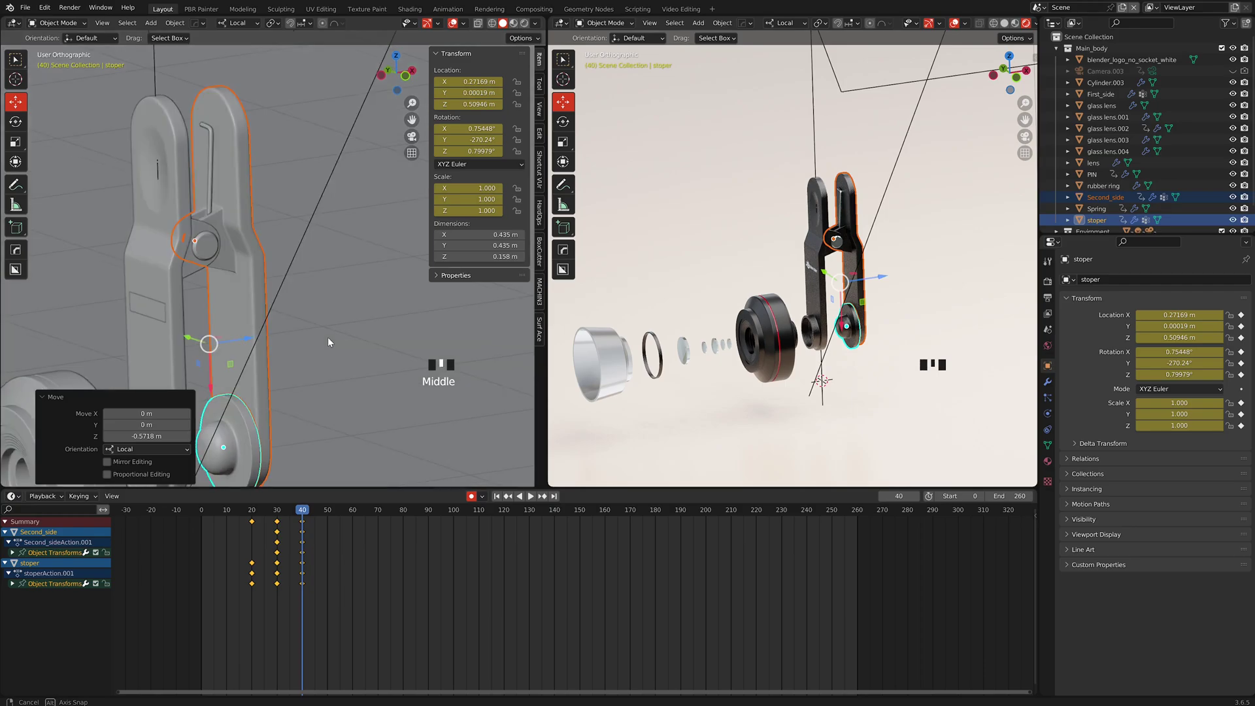
pyautogui.scroll(4, 342, 307)
pyautogui.scroll(1, 303, 554)
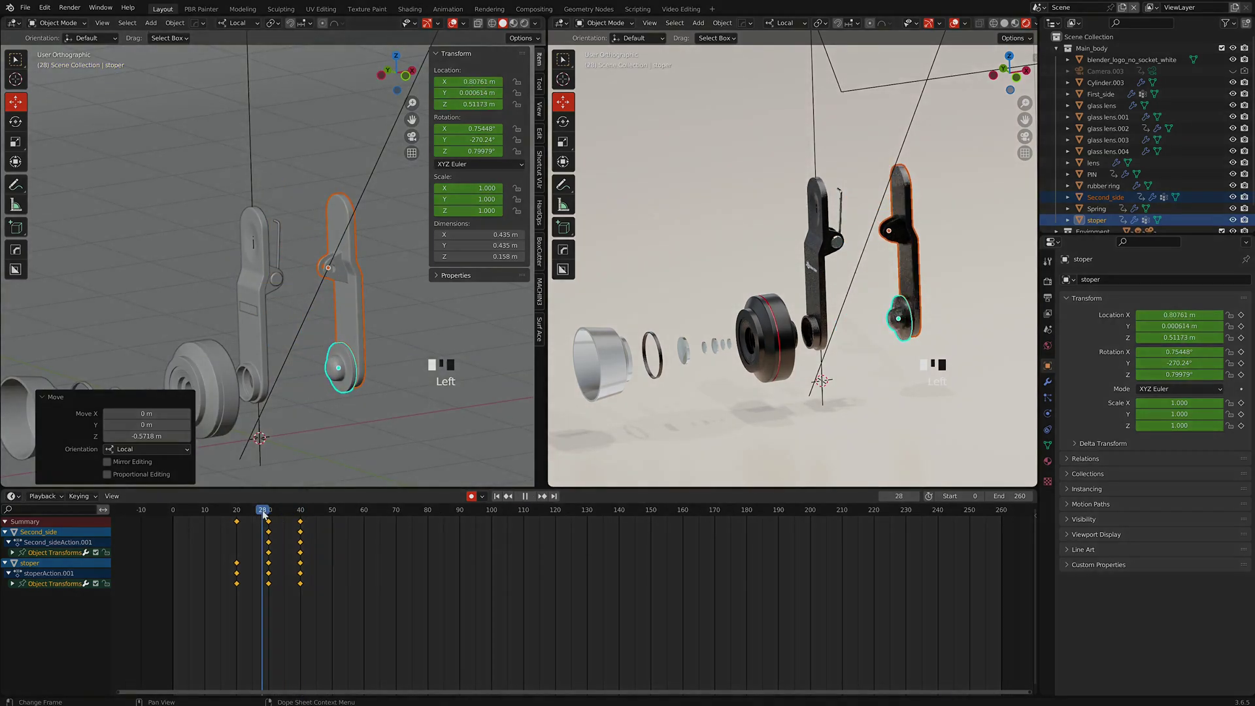
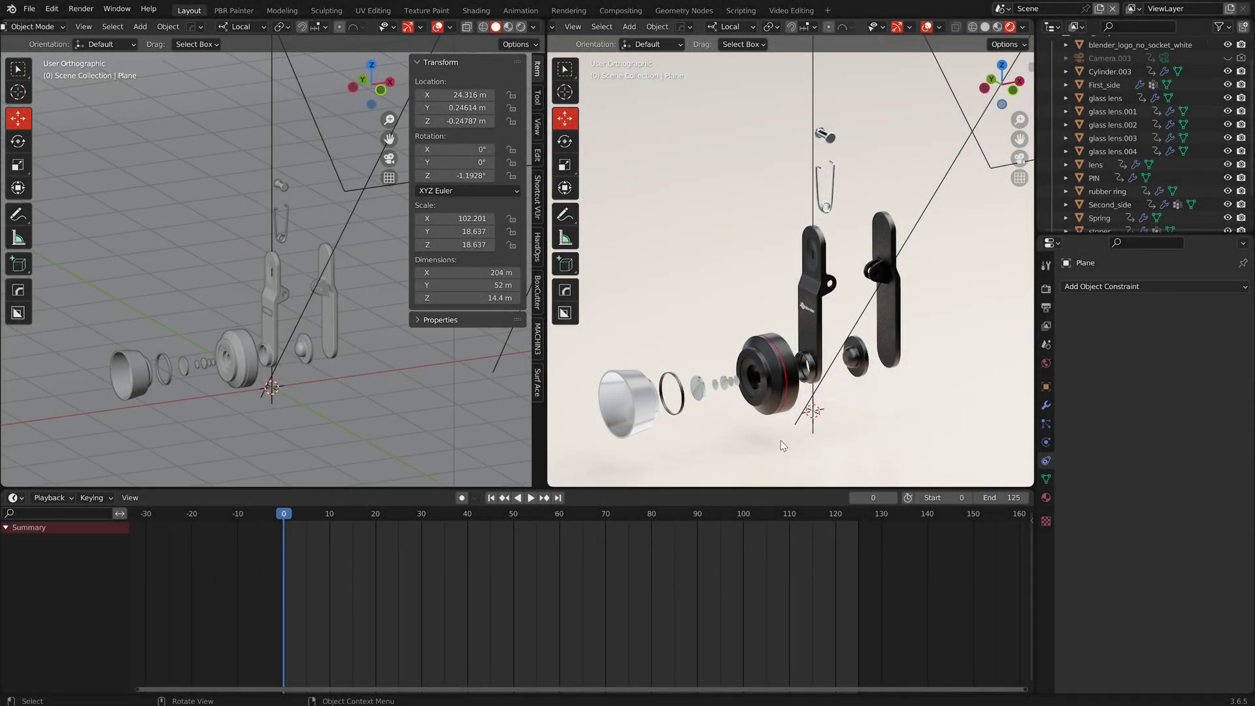
# - Select all the lens parts to examine their keyframes, play and scrub through the animation, and clear the selection
pyautogui.scroll(-4, 261, 328)
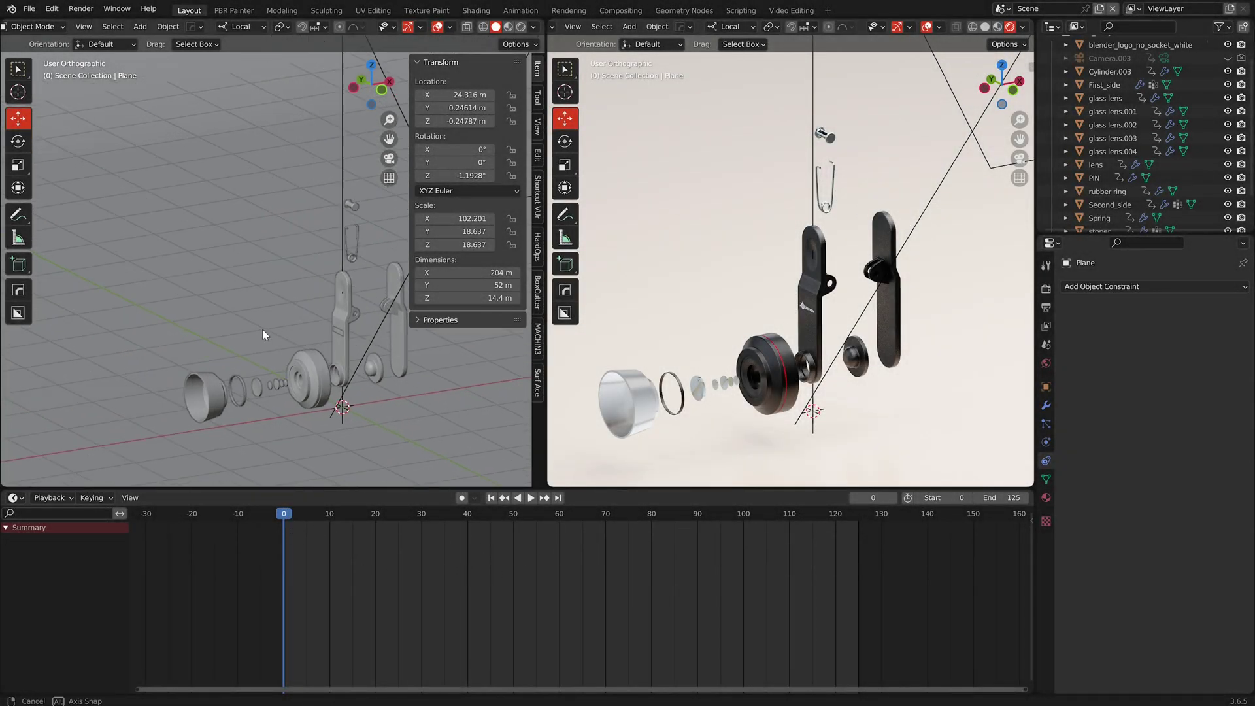
pyautogui.keyDown('shift'); pyautogui.moveTo(261, 328); pyautogui.dragTo(280, 333, button='middle'); pyautogui.keyUp('shift')
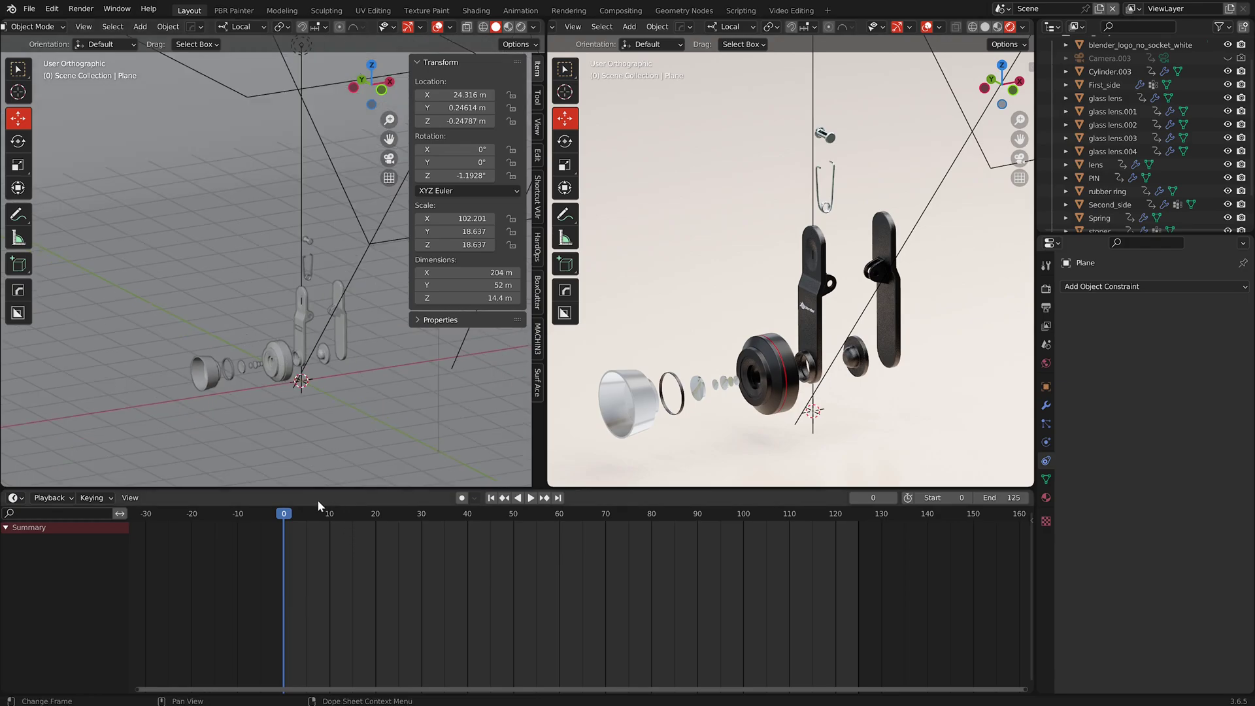
pyautogui.moveTo(162, 223); pyautogui.dragTo(392, 413)
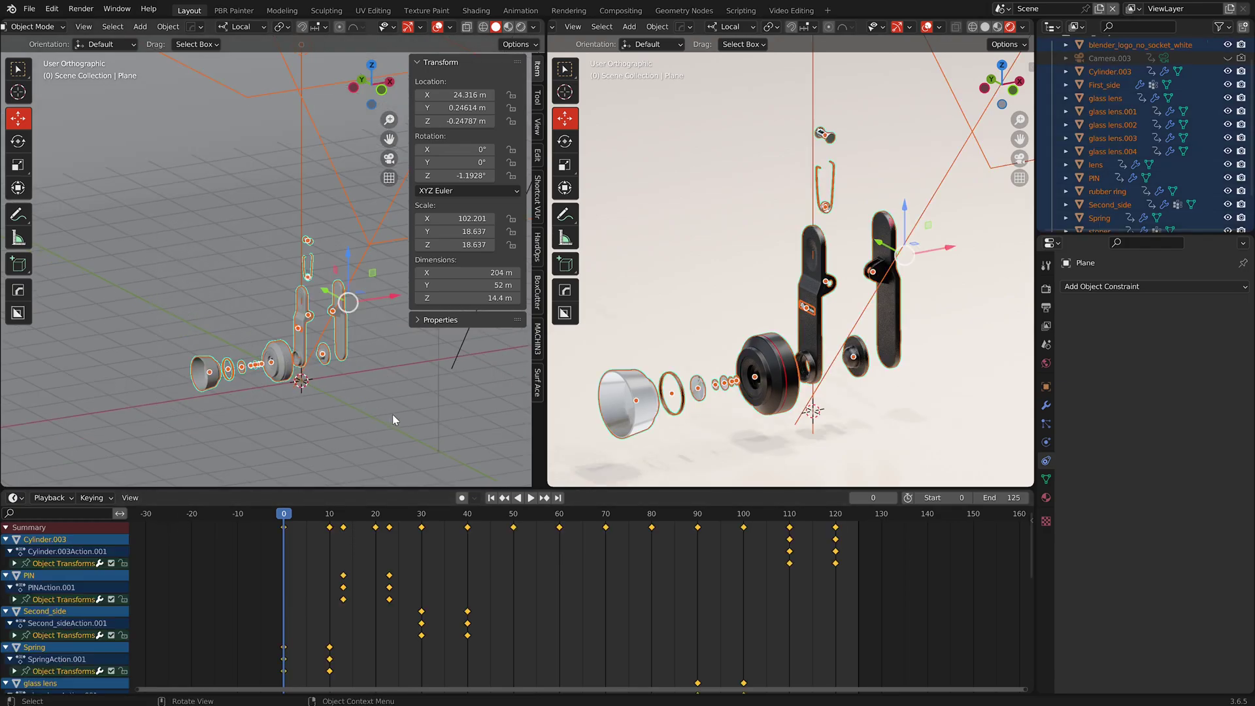
pyautogui.press('space')
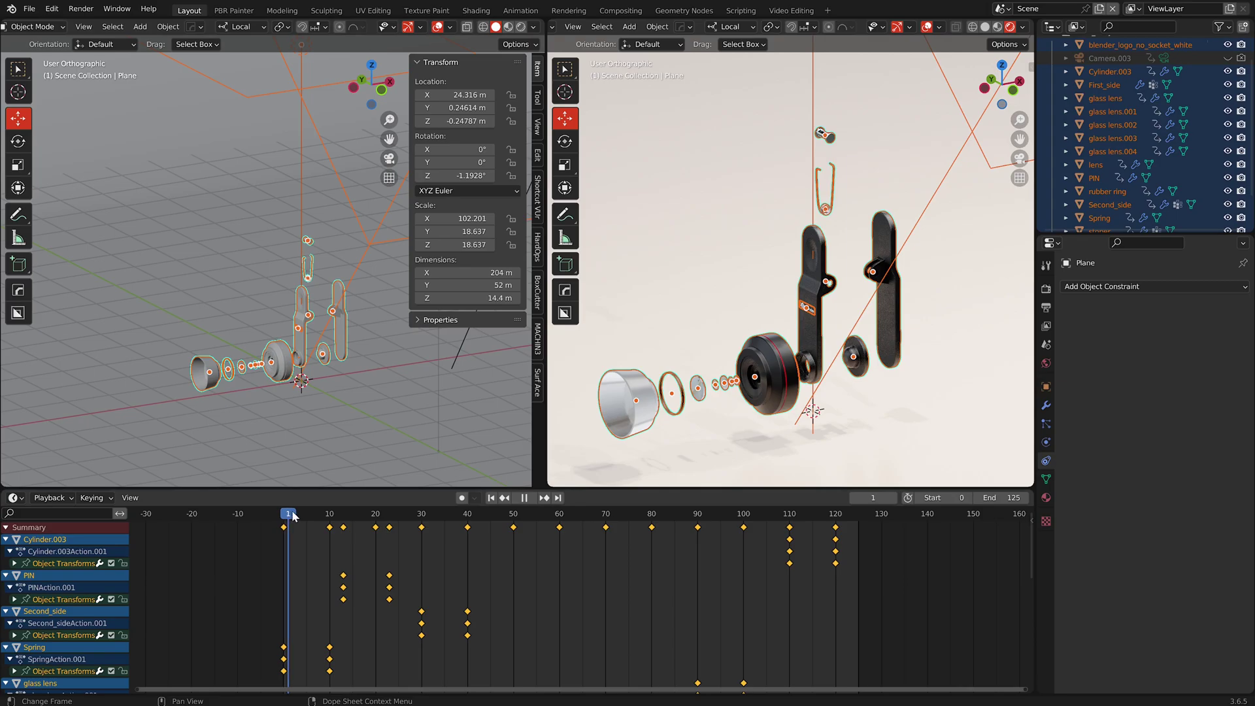
pyautogui.moveTo(468, 517); pyautogui.dragTo(284, 552)
pyautogui.click(328, 413)
pyautogui.keyDown('shift'); pyautogui.moveTo(190, 411); pyautogui.dragTo(156, 429, button='middle'); pyautogui.keyUp('shift')
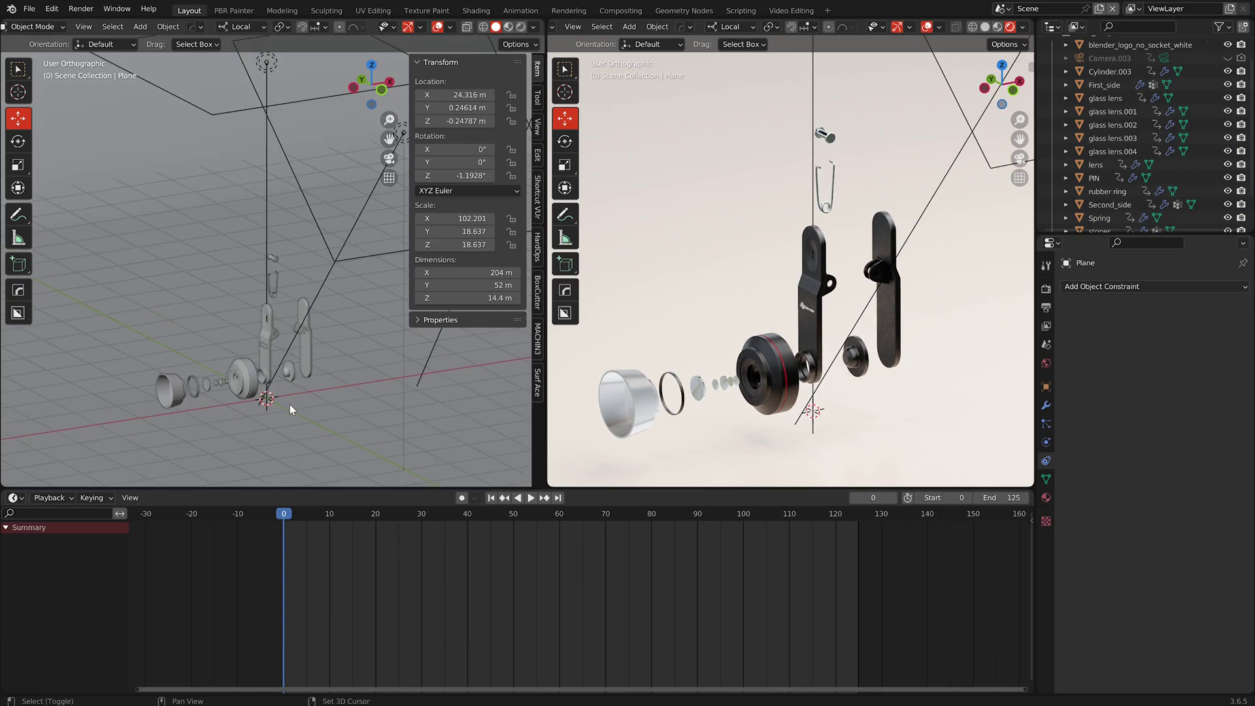
# - Add a new camera at the world origin
pyautogui.hotkey('shift', 'a')
pyautogui.moveTo(290, 405)
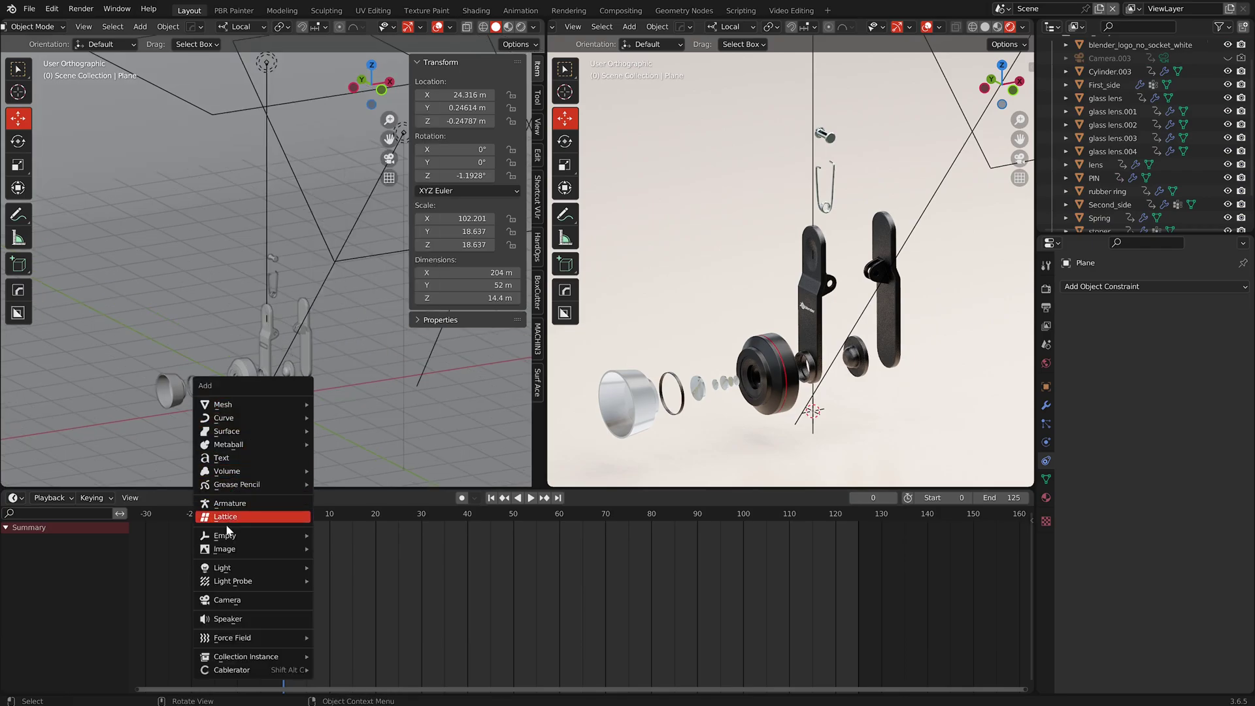
pyautogui.click(224, 599)
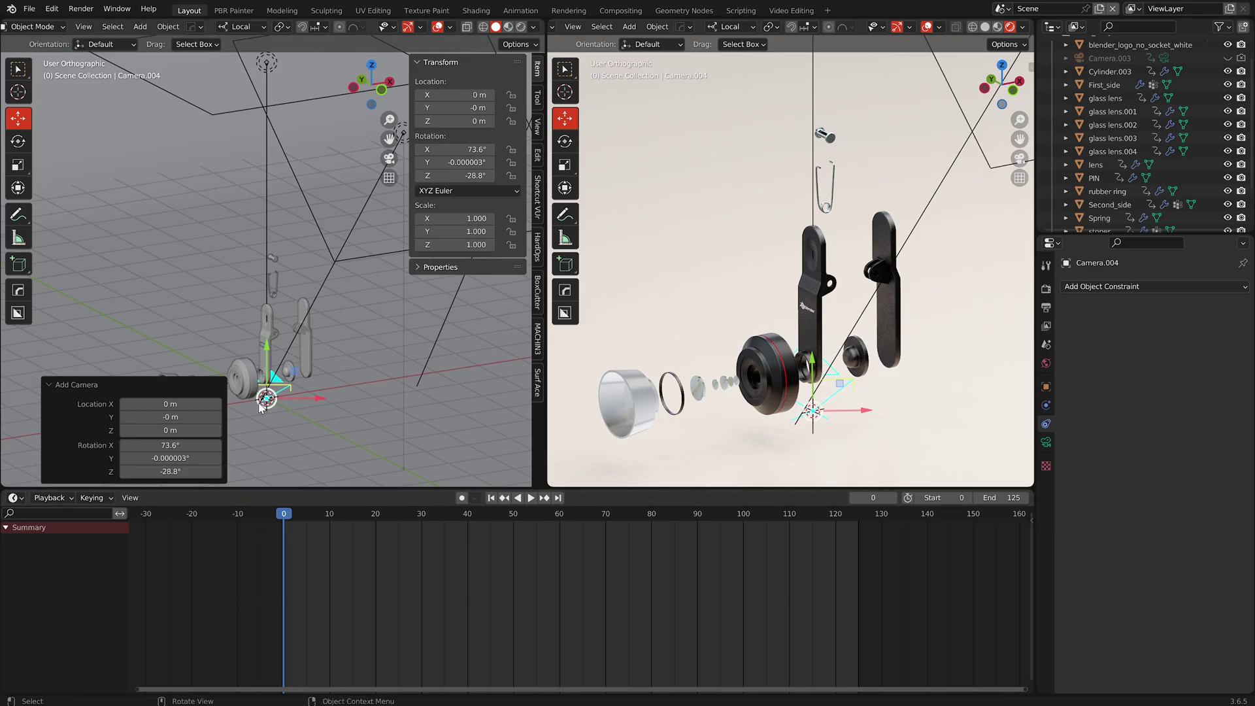
# - Move the camera in front of and above the lens parts, to about X -1.35 m, Y -2.46 m, Z 3.16 m
pyautogui.moveTo(293, 422); pyautogui.dragTo(449, 425, button='middle')
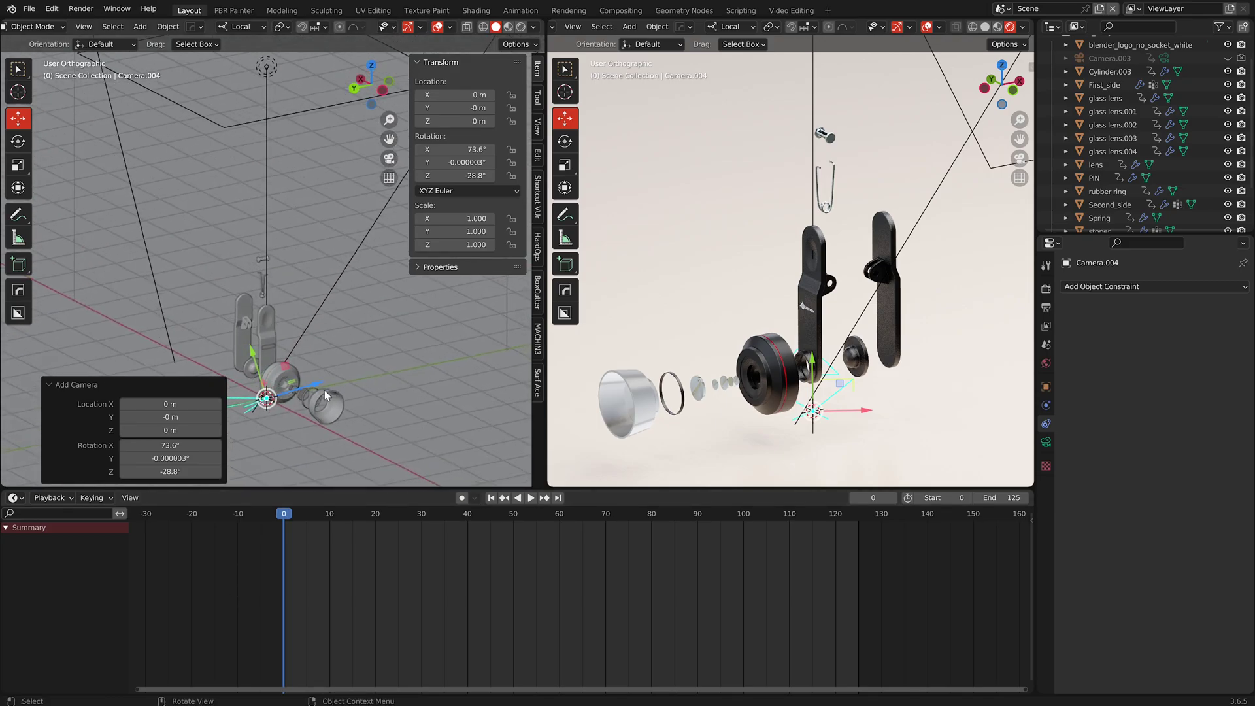
pyautogui.moveTo(317, 386); pyautogui.dragTo(374, 208)
pyautogui.moveTo(331, 345); pyautogui.dragTo(343, 415, button='middle')
pyautogui.click(343, 410)
pyautogui.scroll(-2, 351, 283)
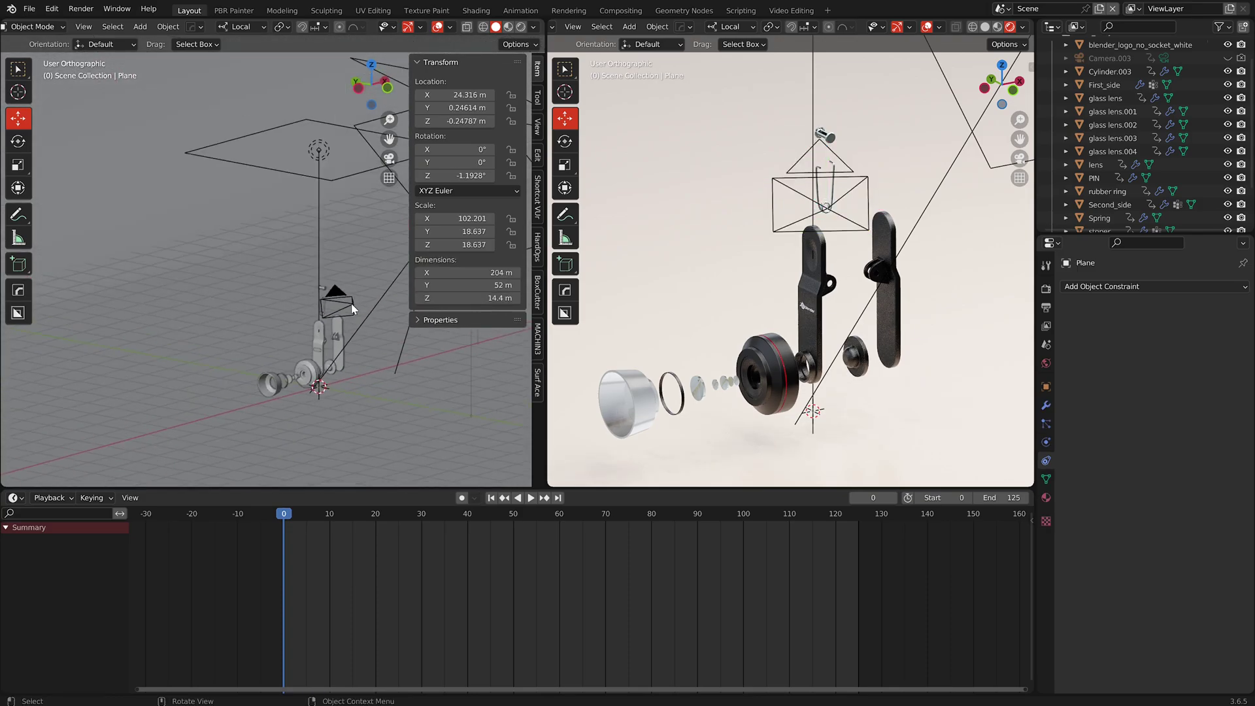
pyautogui.click(353, 309)
pyautogui.scroll(3, 352, 314)
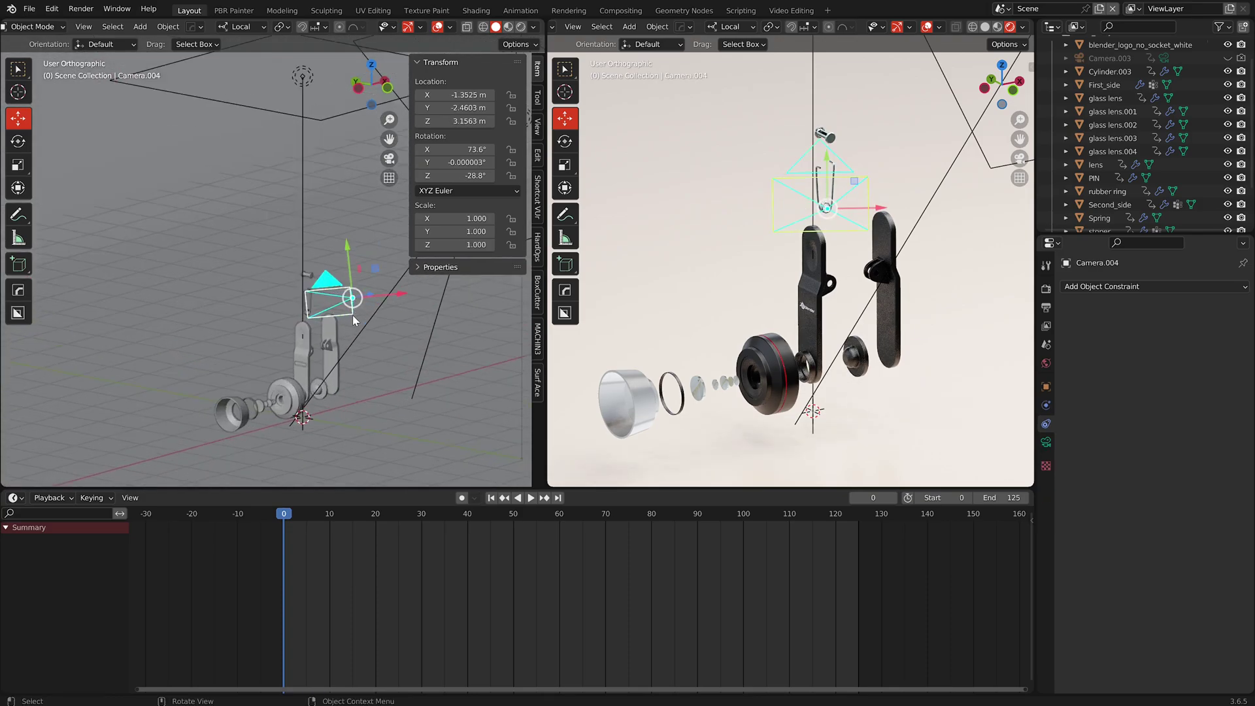
pyautogui.click(386, 395)
pyautogui.scroll(-3, 317, 298)
pyautogui.scroll(3, 190, 405)
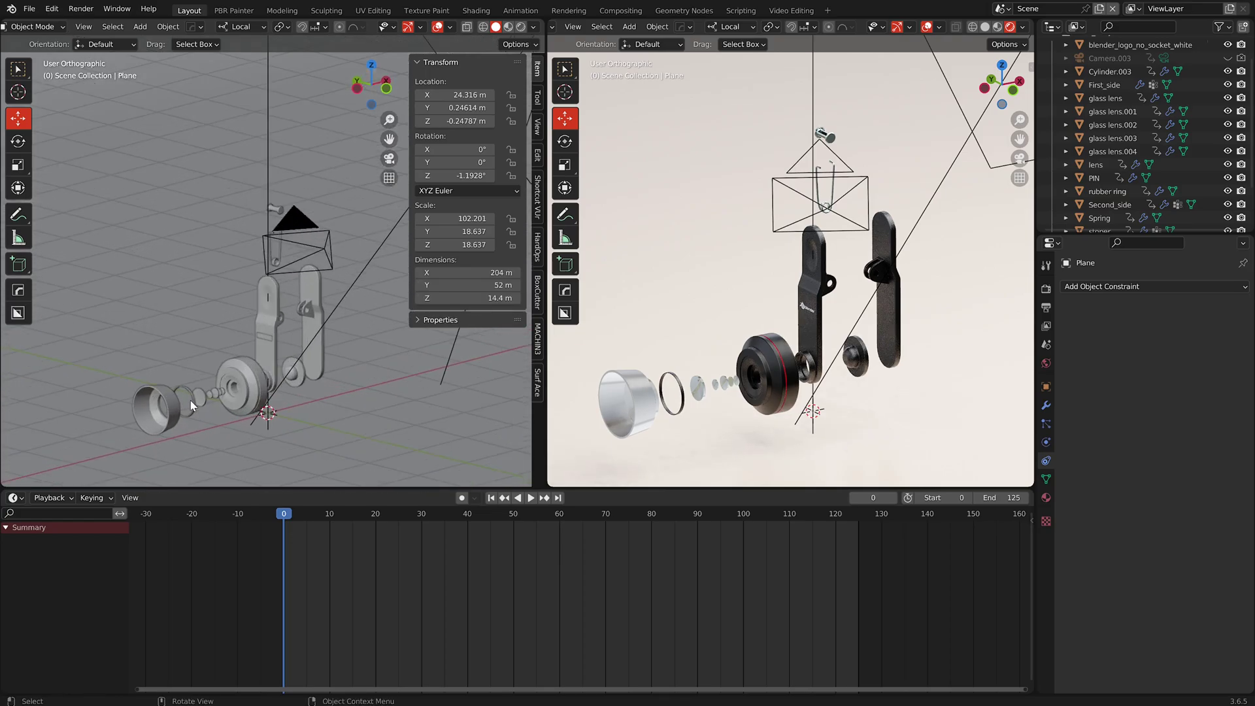
# - Add a cube-shaped empty at the world origin and raise it about 0.93 m along Z around the lens parts
pyautogui.hotkey('shift', 'a')
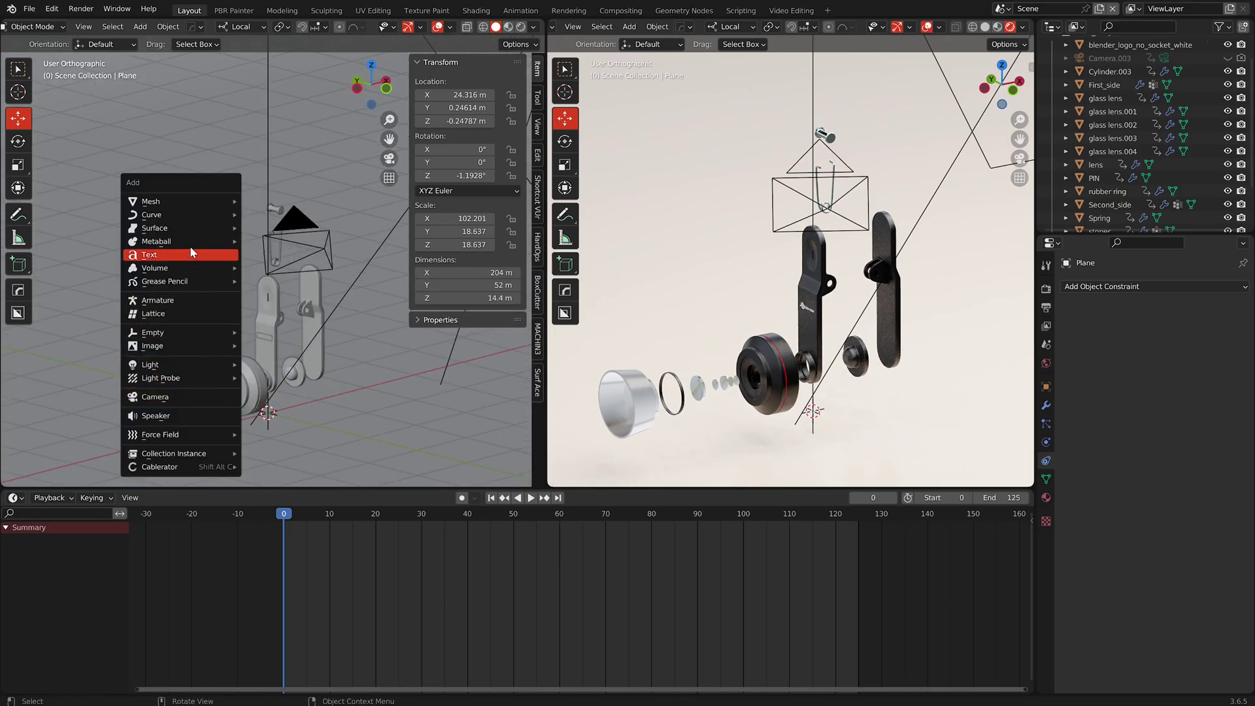
pyautogui.moveTo(189, 331)
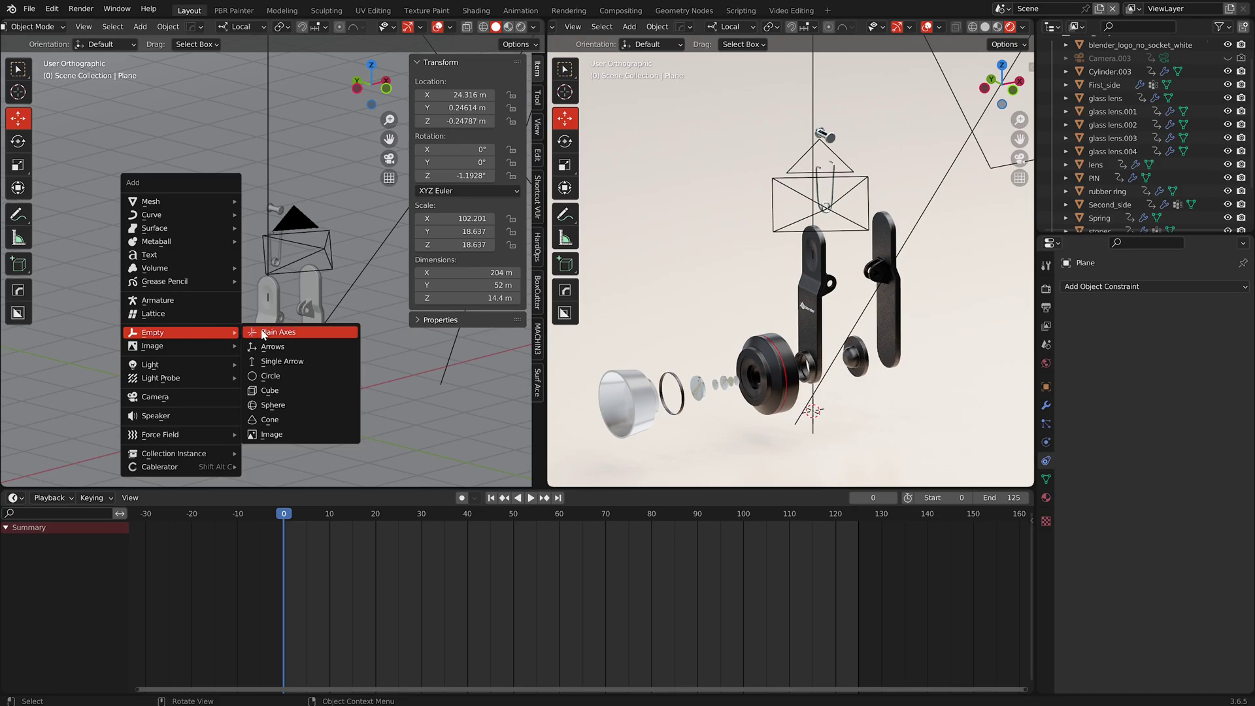
pyautogui.click(269, 390)
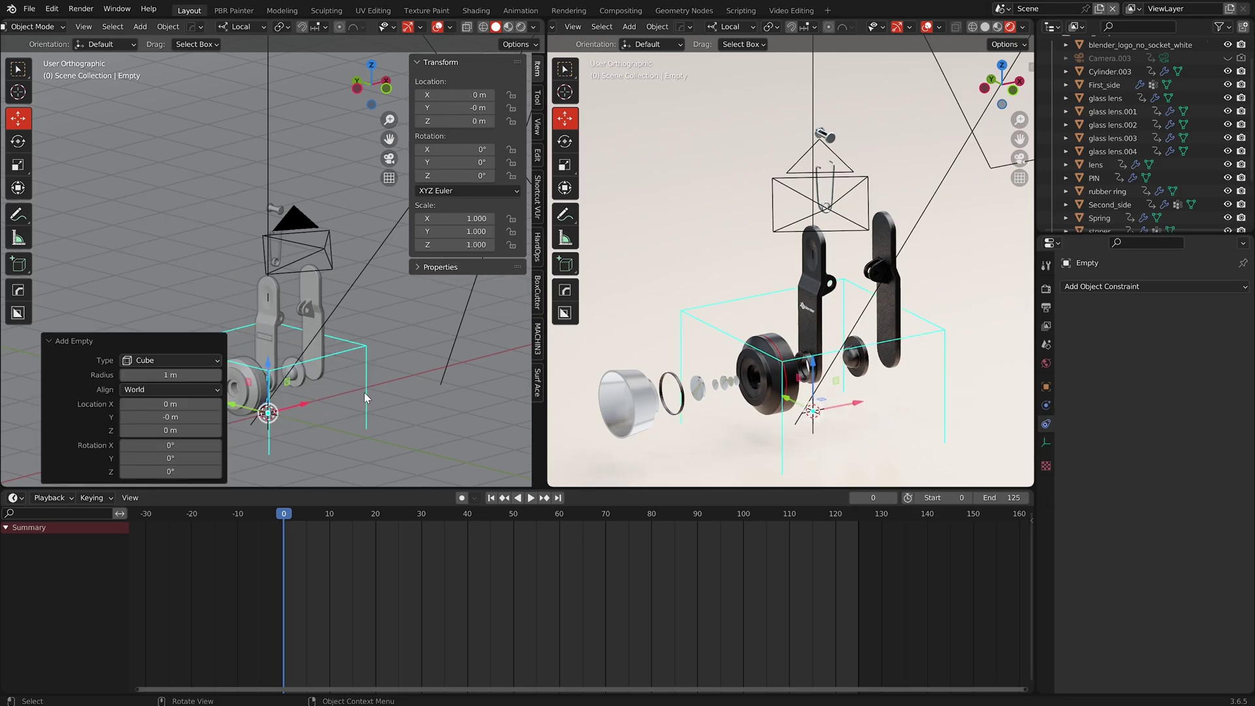
pyautogui.scroll(-3, 274, 382)
pyautogui.scroll(2, 274, 382)
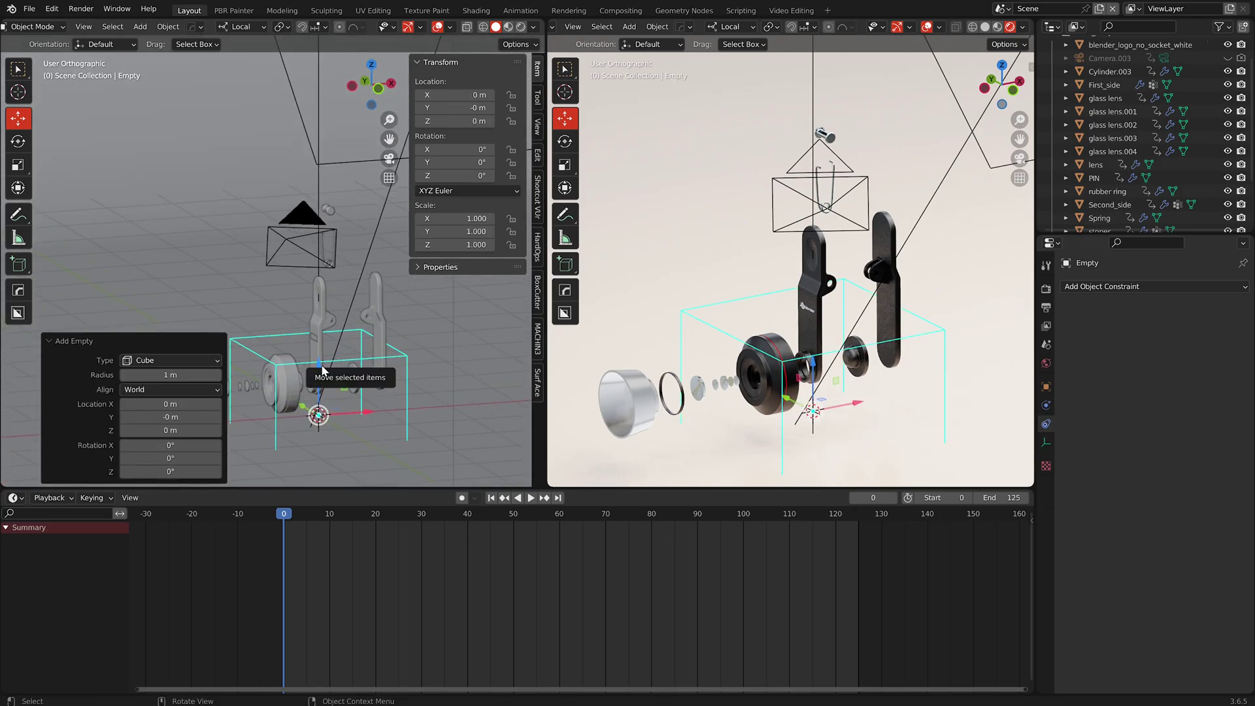
pyautogui.moveTo(318, 369); pyautogui.dragTo(308, 324)
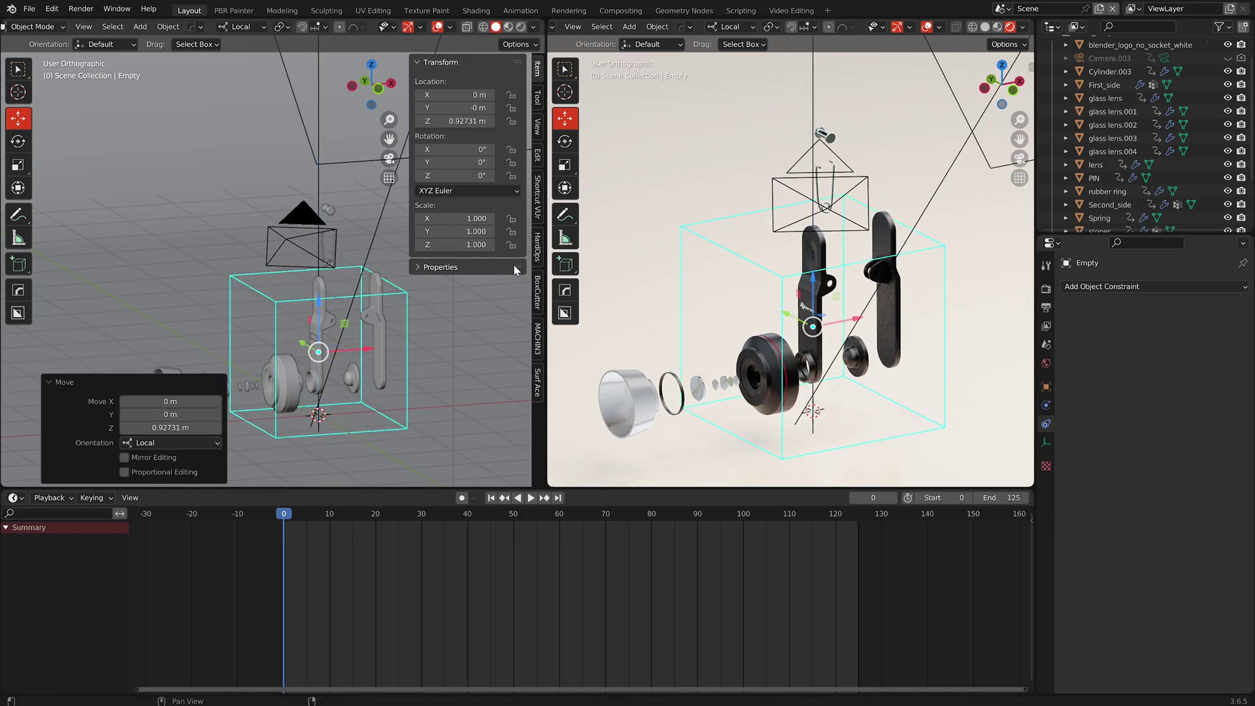
# - Add a Track To constraint to the new camera with the Empty as its target
pyautogui.click(293, 237)
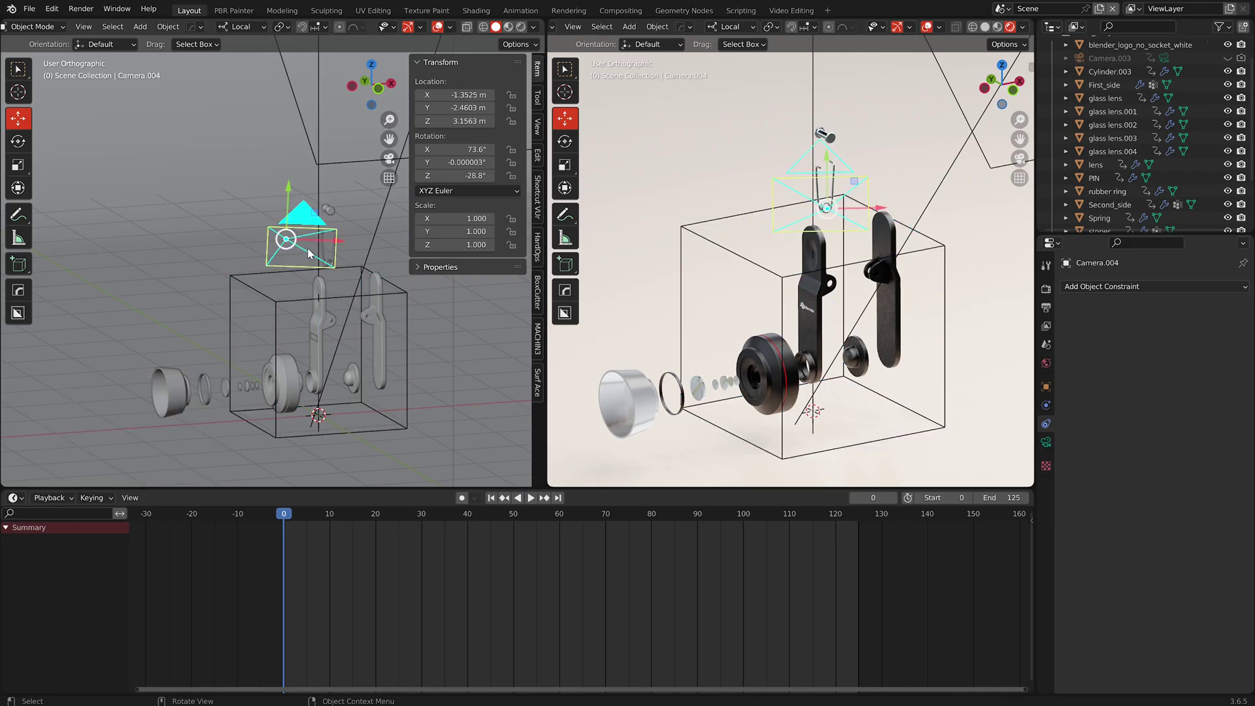
pyautogui.click(1092, 288)
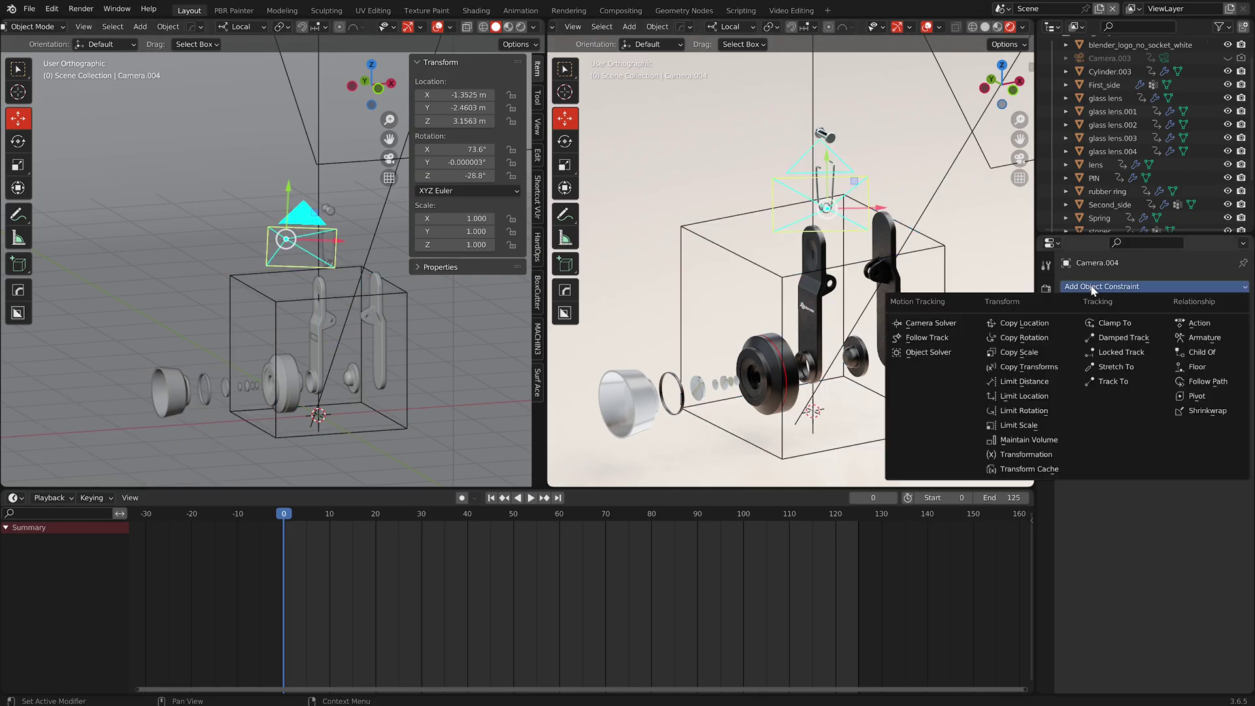
pyautogui.click(1112, 381)
pyautogui.click(1223, 329)
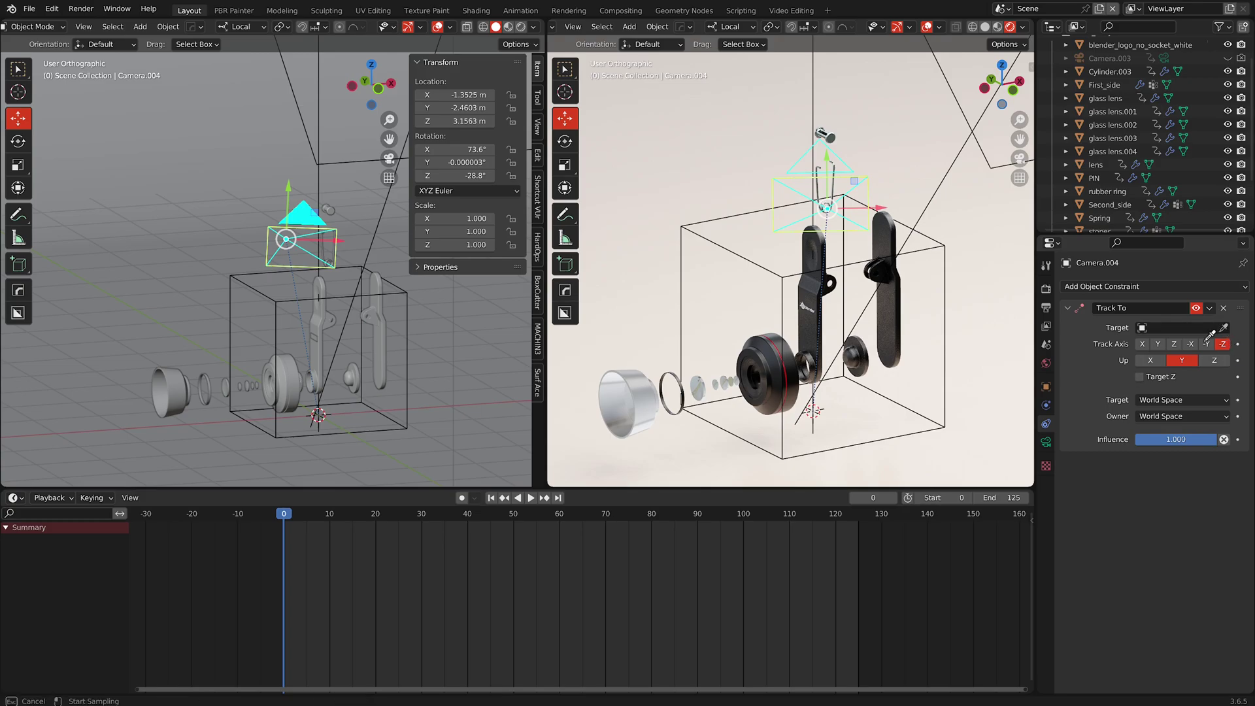
pyautogui.click(411, 394)
# - Look through the camera and move it to about X 0.61 m, Y -4.27 m, Z 3.57 m
pyautogui.moveTo(367, 337); pyautogui.dragTo(393, 330, button='middle')
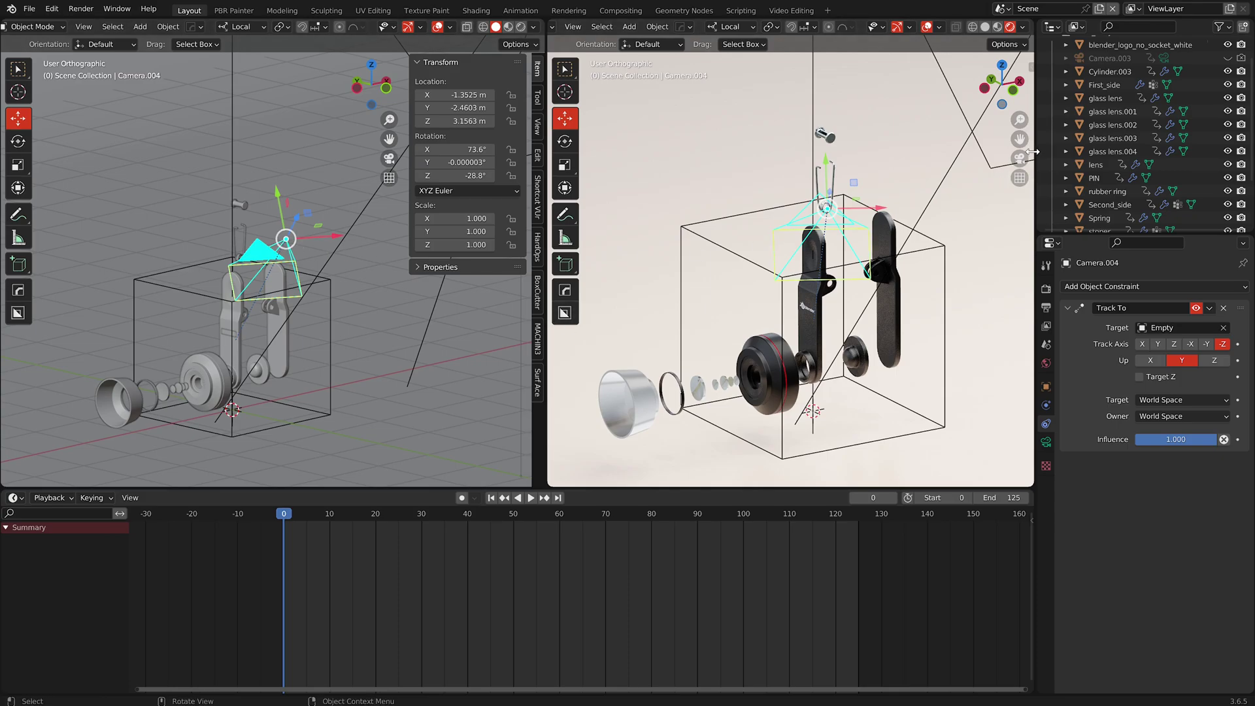
pyautogui.scroll(-3, 1080, 196)
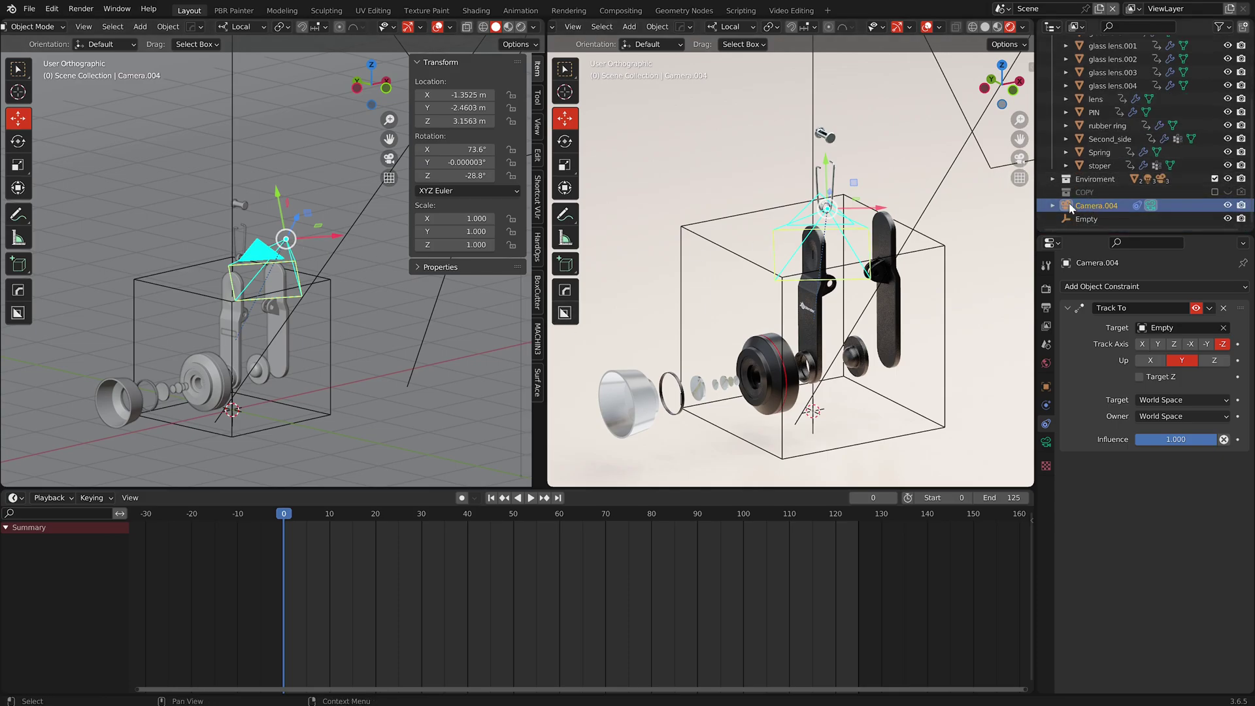
pyautogui.click(1021, 158)
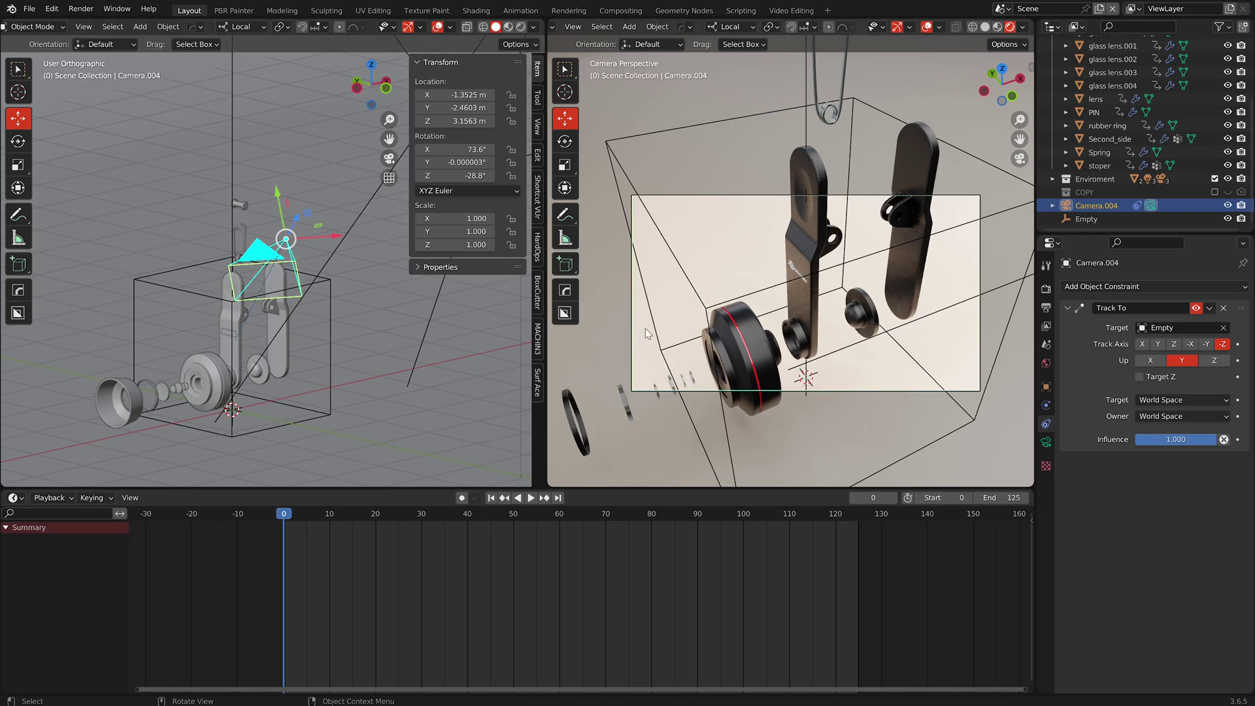
pyautogui.moveTo(286, 242); pyautogui.dragTo(447, 190)
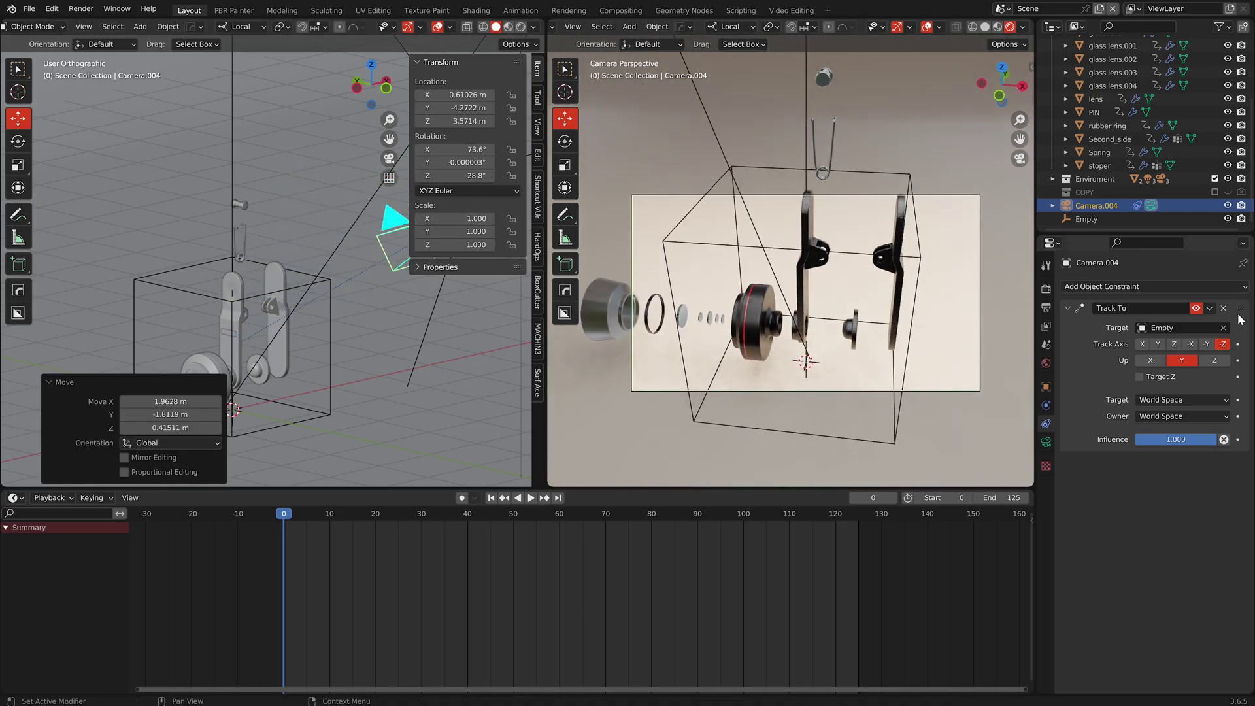
# - Try Z as the Track To up axis, restore Y, and move the camera to about X 2.16 m, Y -5.98 m, Z 3.05 m
pyautogui.click(1219, 360)
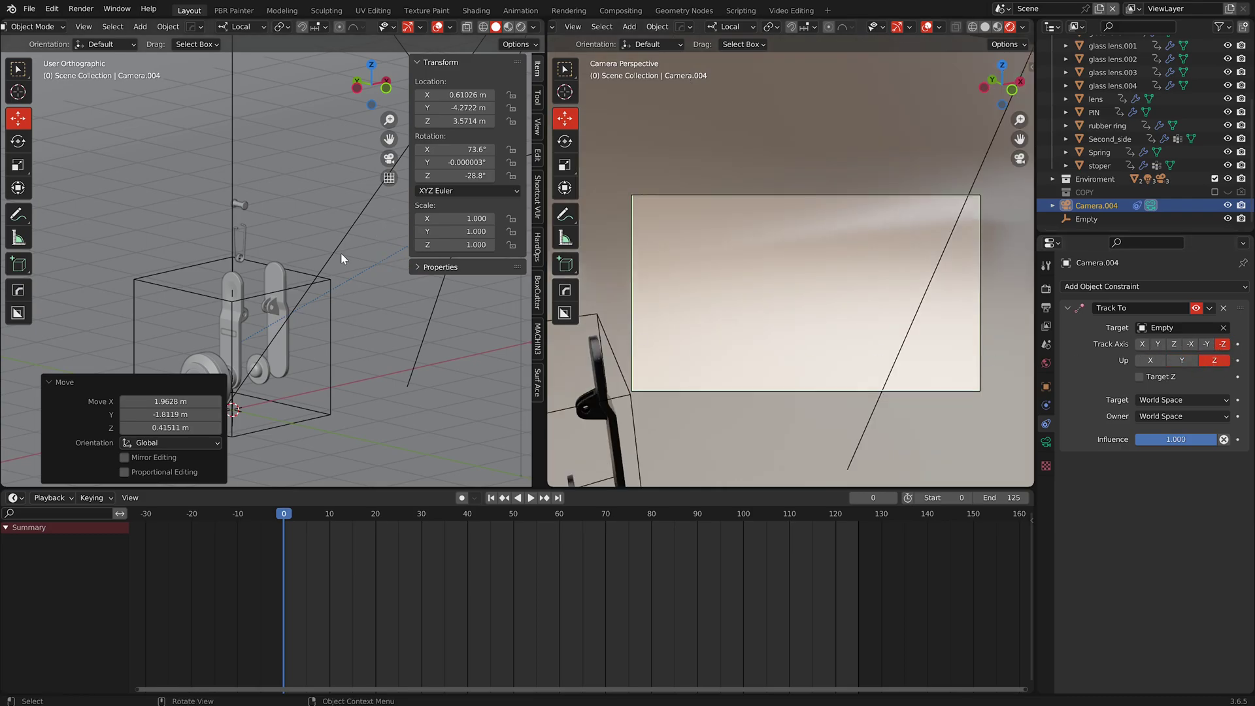
pyautogui.scroll(-4, 340, 257)
pyautogui.moveTo(377, 283); pyautogui.dragTo(434, 303)
pyautogui.click(1182, 361)
# - Raise the camera and shift it sideways to about X 2.59 m, Y -4.13 m, Z 7.89 m
pyautogui.moveTo(330, 371); pyautogui.dragTo(285, 382, button='middle')
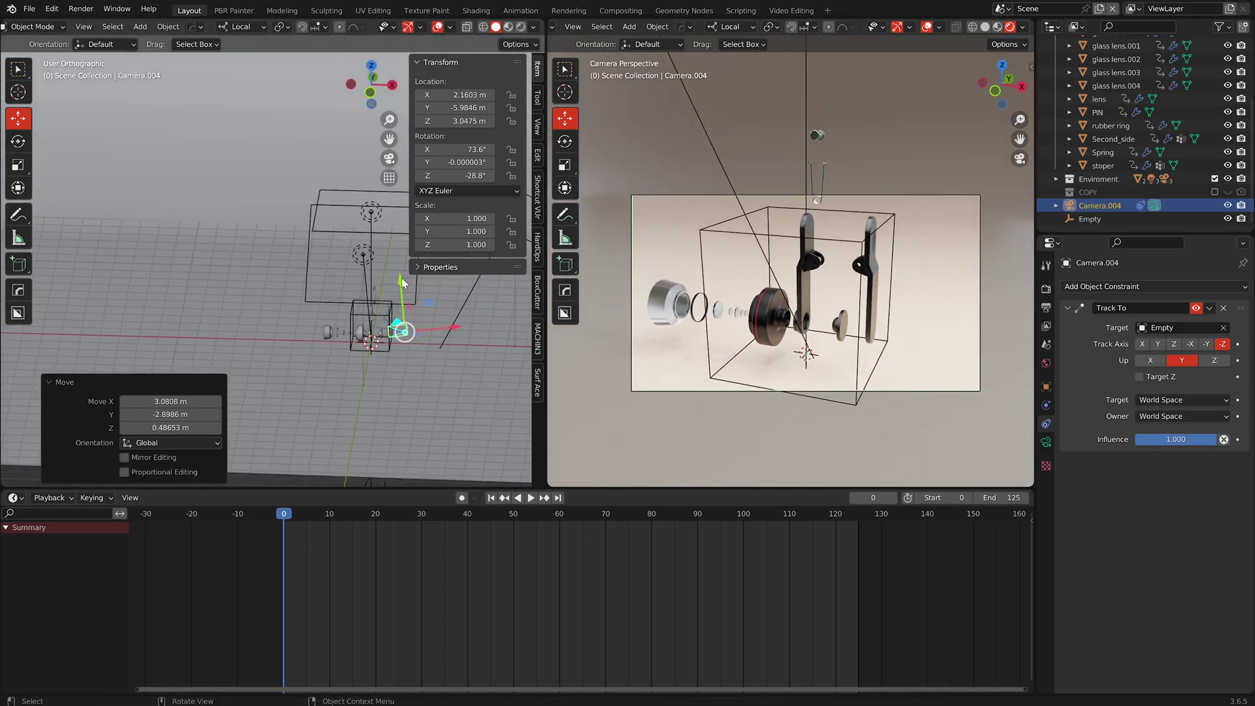
pyautogui.moveTo(402, 282); pyautogui.dragTo(380, 187)
pyautogui.moveTo(311, 322); pyautogui.dragTo(270, 304, button='middle')
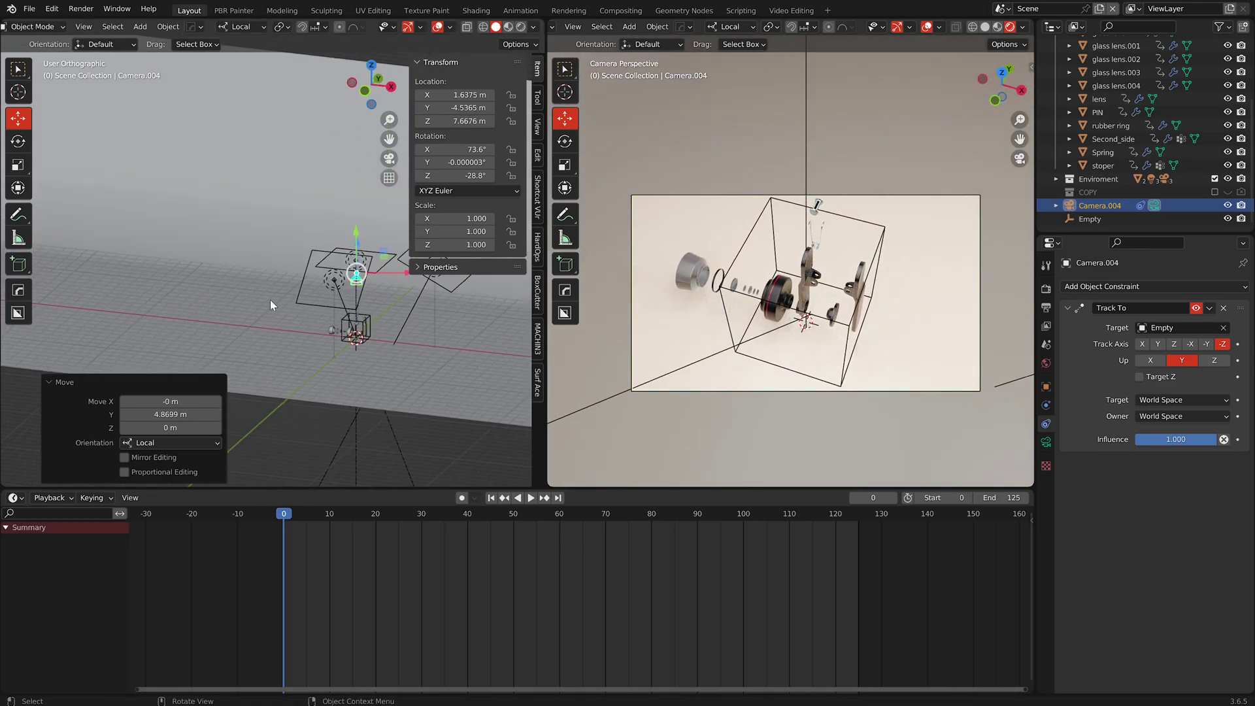
pyautogui.moveTo(356, 273)
pyautogui.mouseDown()
pyautogui.moveTo(367, 285)
pyautogui.moveTo(368, 271)
pyautogui.mouseUp()
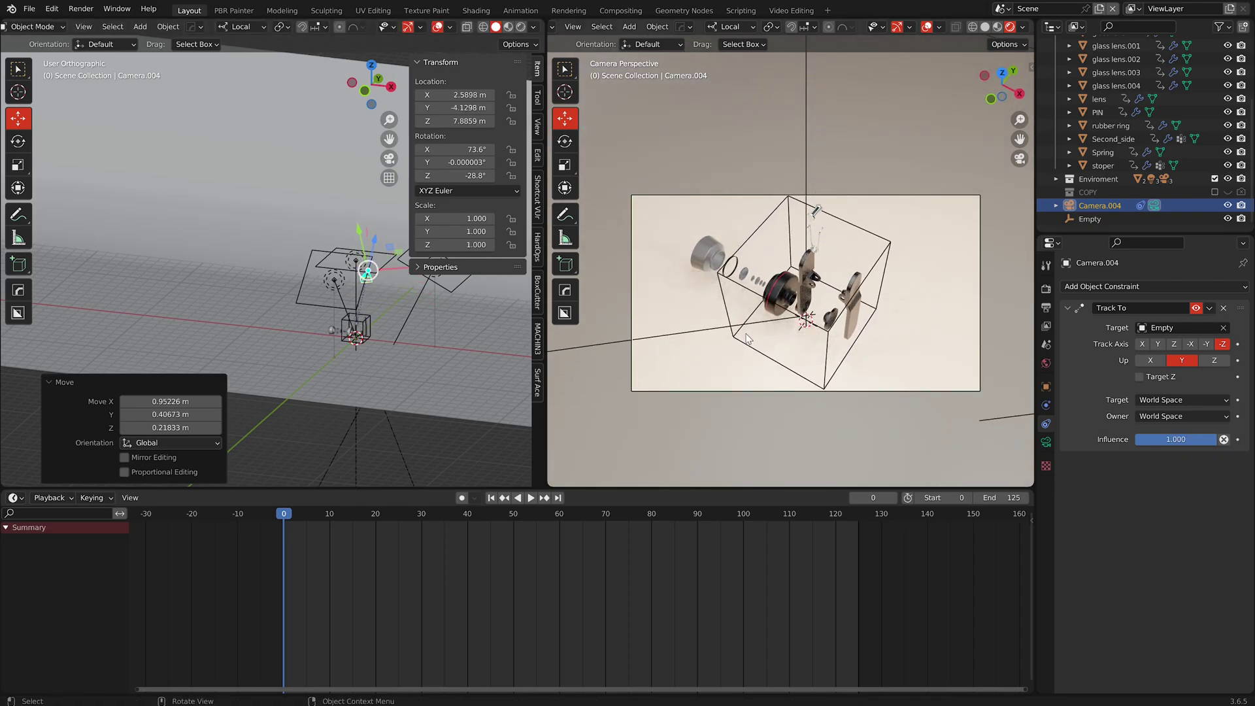
# - Adjust the empty's height along Z and reposition the camera to about X 4.06 m, Y -6.29 m, Z 5.24 m
pyautogui.moveTo(778, 288); pyautogui.dragTo(731, 338, button='middle')
pyautogui.scroll(5, 725, 392)
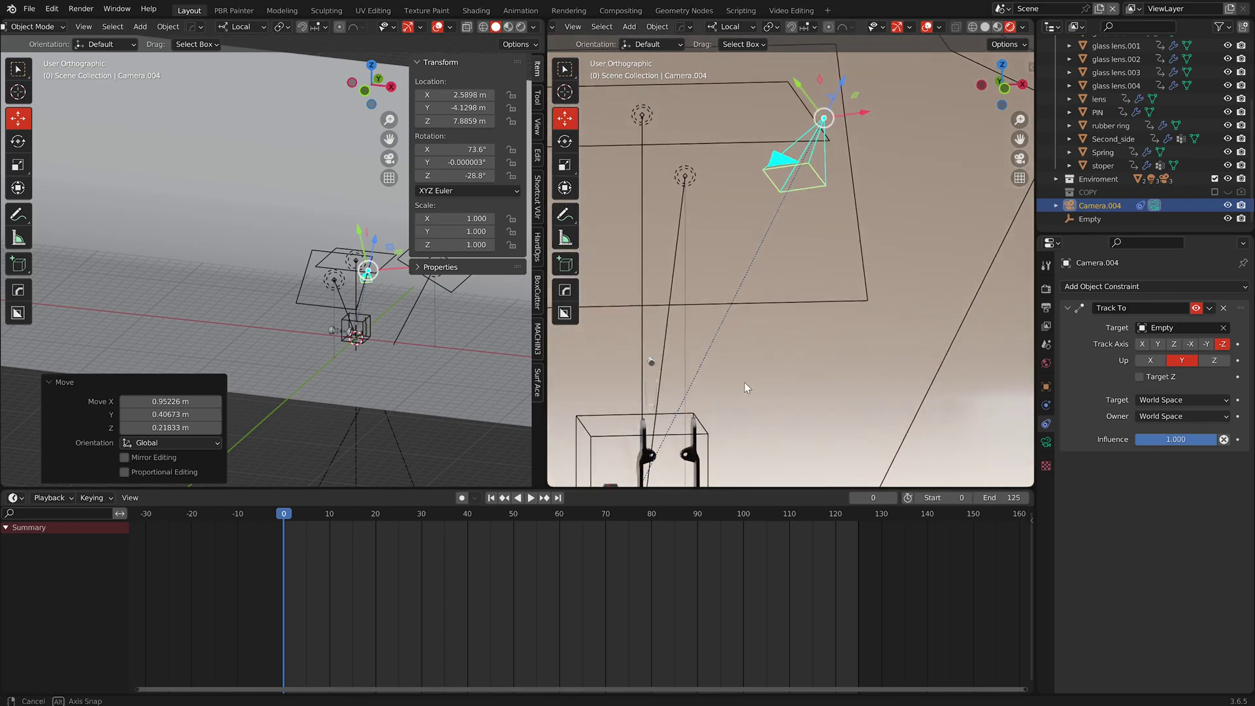
pyautogui.click(675, 437)
pyautogui.keyDown('shift'); pyautogui.moveTo(675, 436); pyautogui.dragTo(680, 352, button='middle'); pyautogui.keyUp('shift')
pyautogui.scroll(1, 680, 353)
pyautogui.press('g')
pyautogui.press('z')
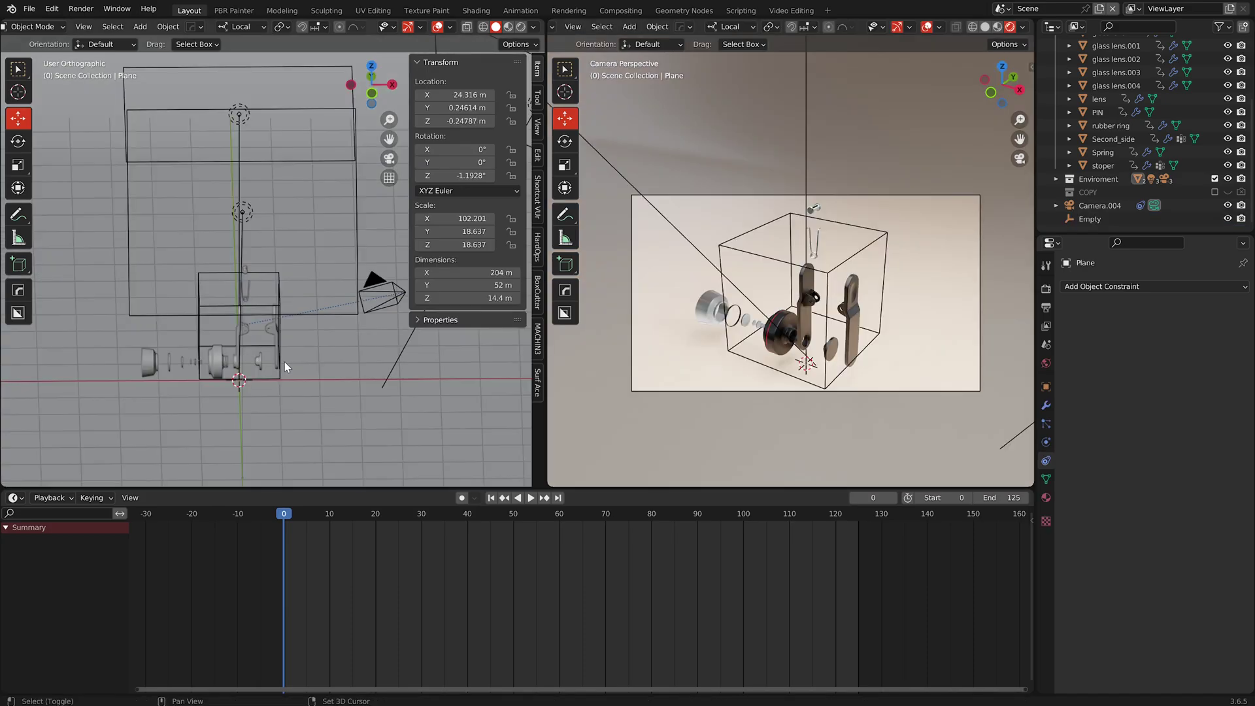
# - Add a Path curve at the world origin
pyautogui.hotkey('shift', 'a')
pyautogui.moveTo(284, 362)
pyautogui.moveTo(249, 244)
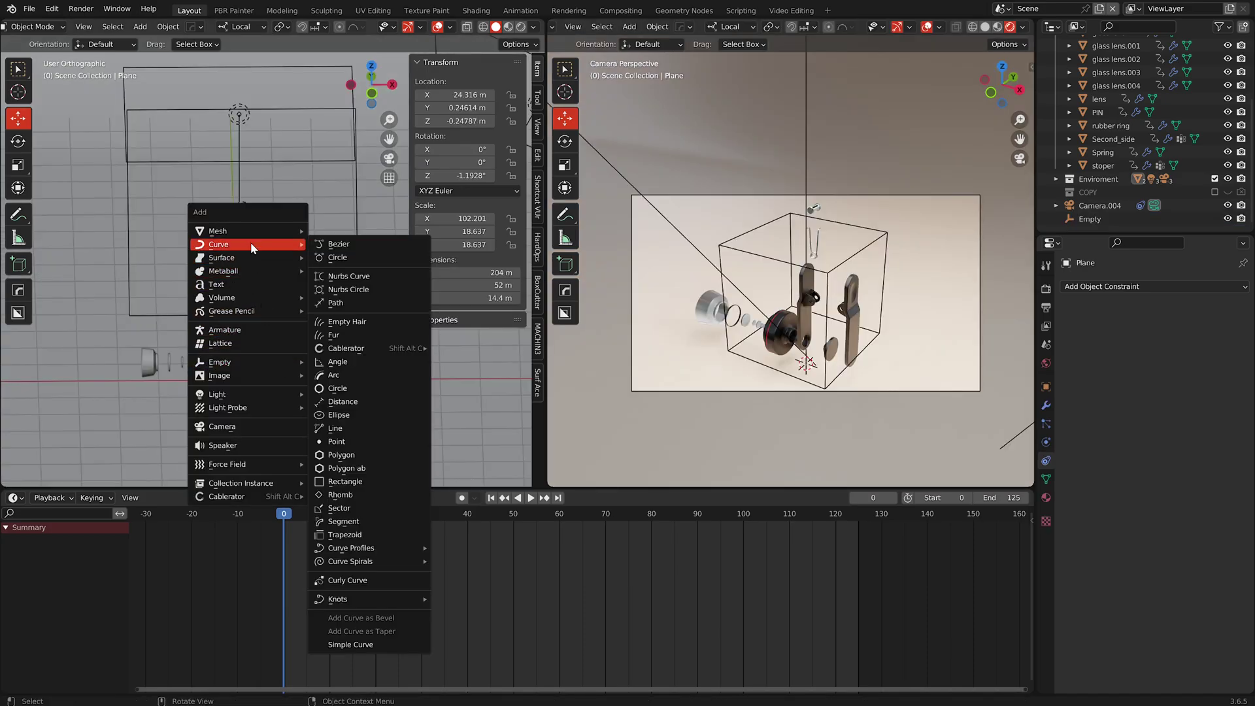
pyautogui.click(335, 303)
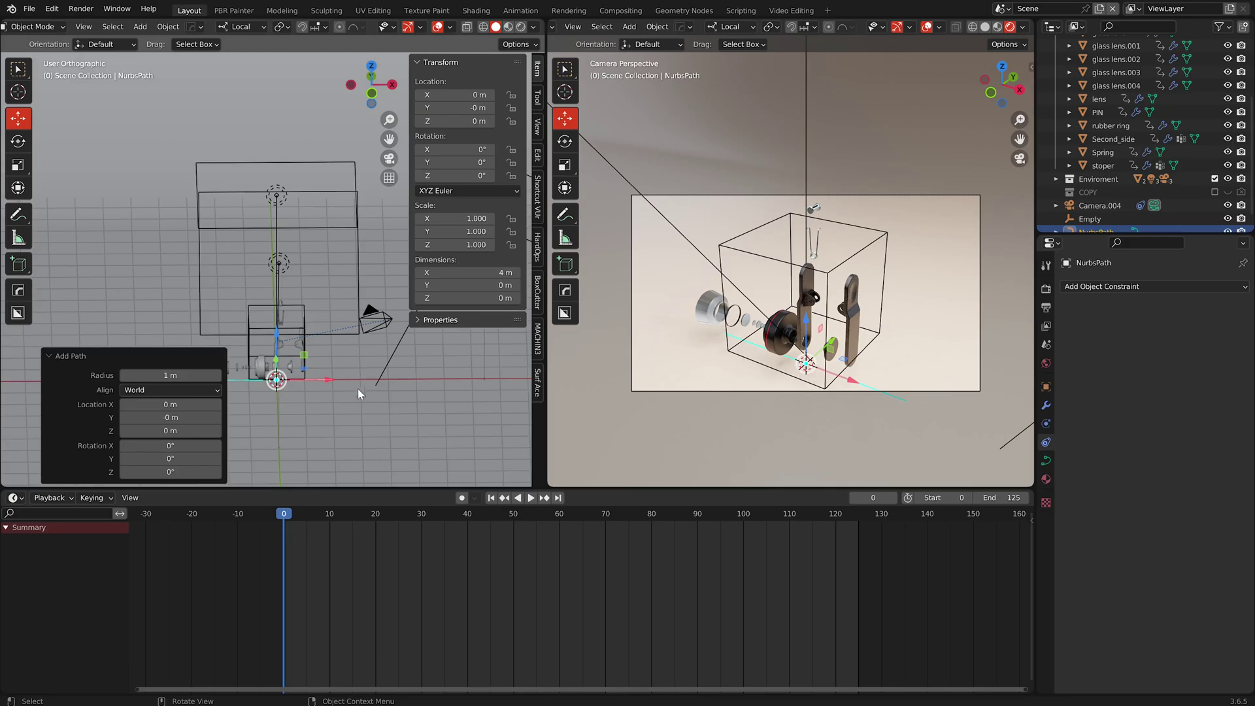
# - Edit the path and move all its control points to about Y -6.22 m, in front of the lens parts
pyautogui.press('KP_7')
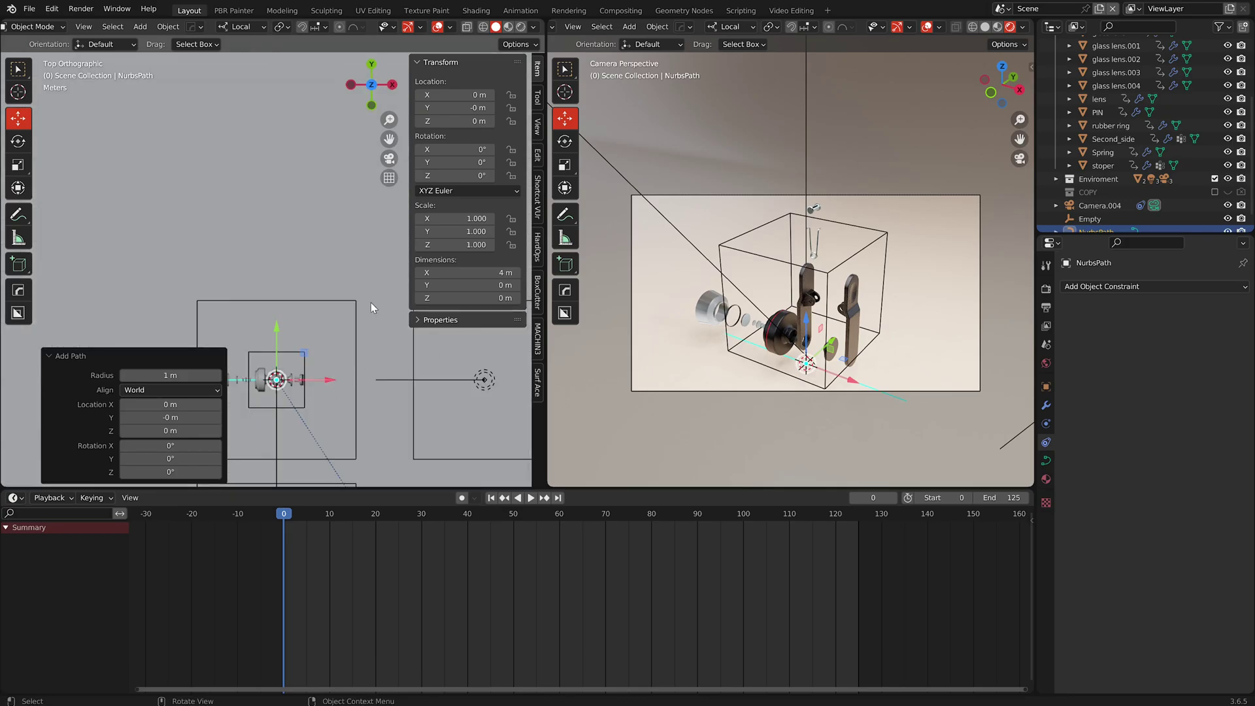
pyautogui.click(325, 294)
pyautogui.scroll(2, 324, 314)
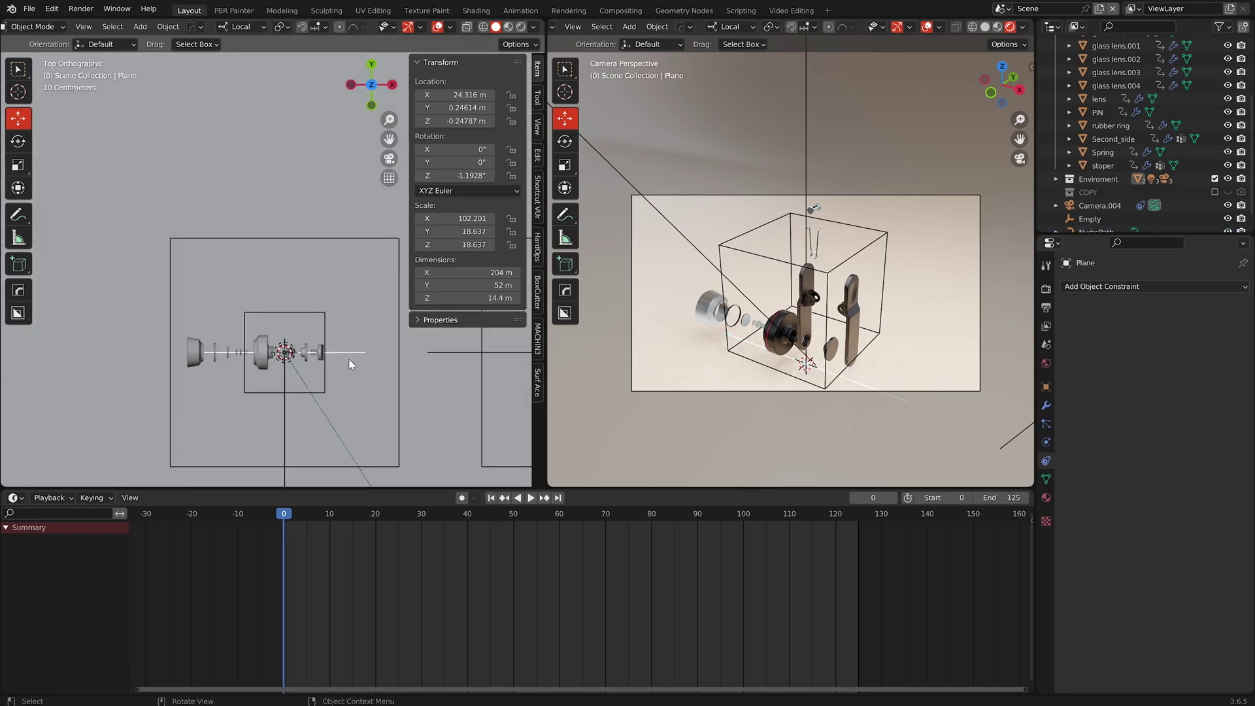
pyautogui.scroll(2, 346, 364)
pyautogui.click(347, 352)
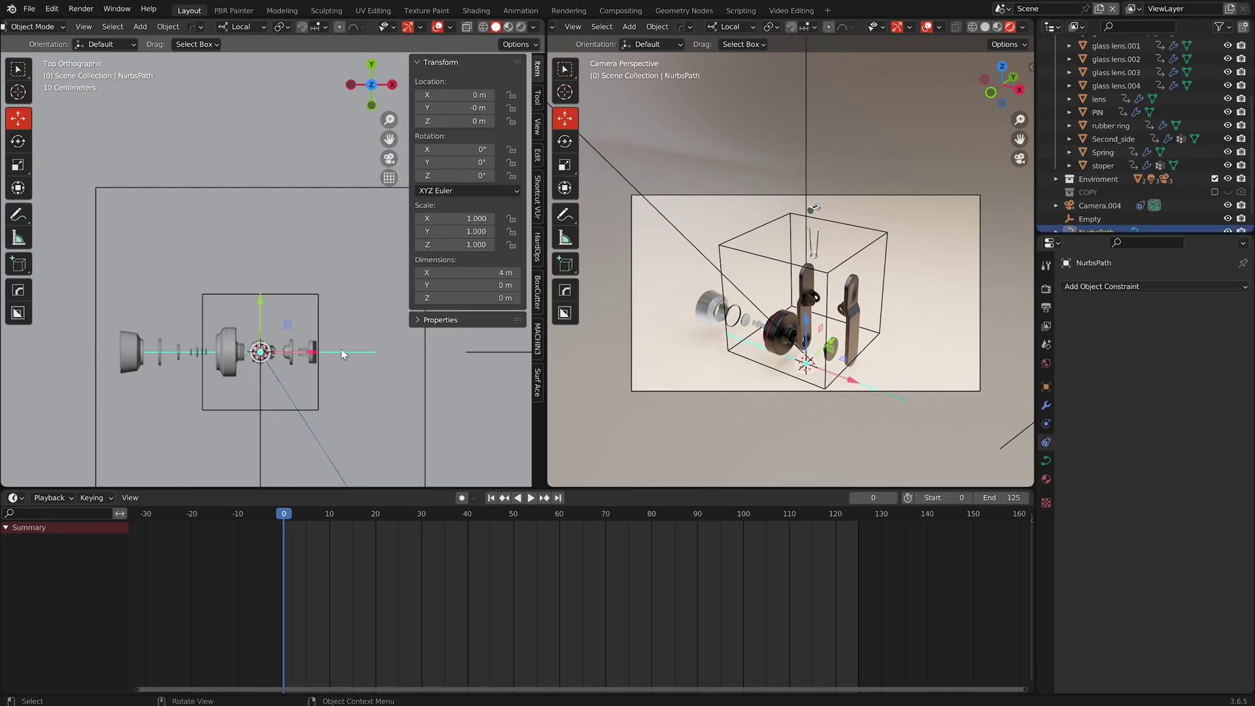
pyautogui.hotkey('ctrl', 'Tab')
pyautogui.click(239, 337)
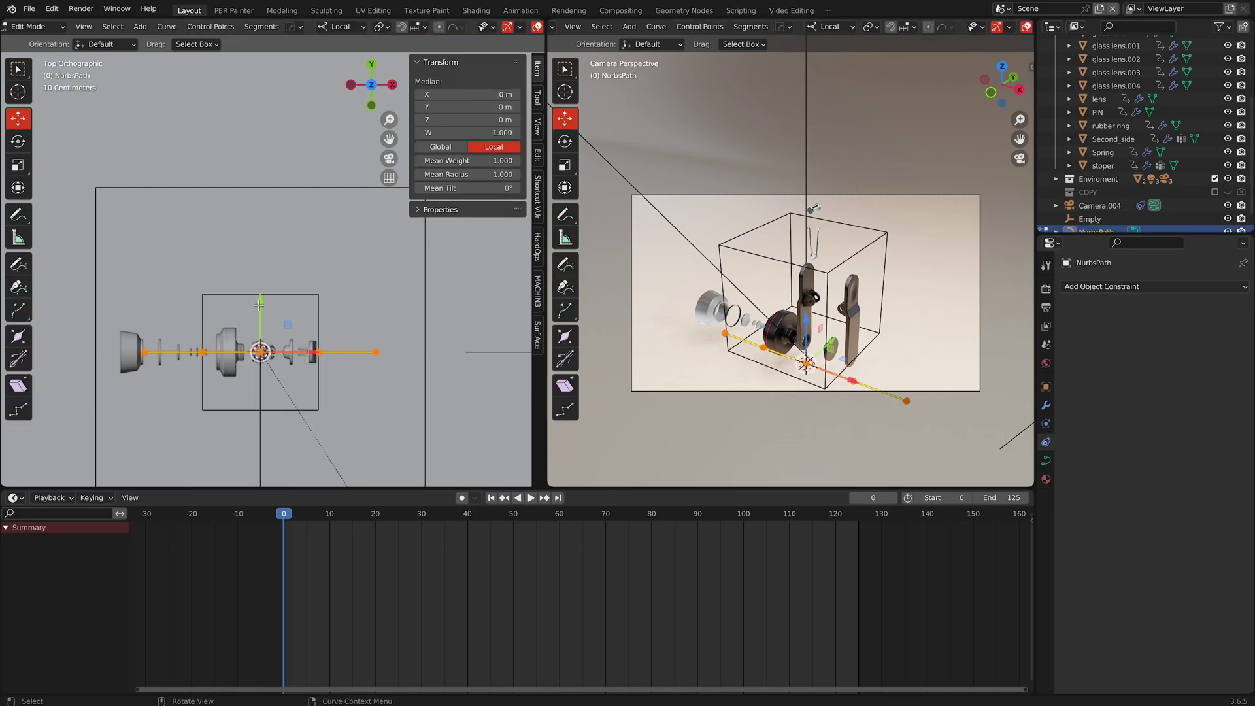
pyautogui.moveTo(259, 305); pyautogui.dragTo(261, 462)
pyautogui.scroll(-3, 263, 388)
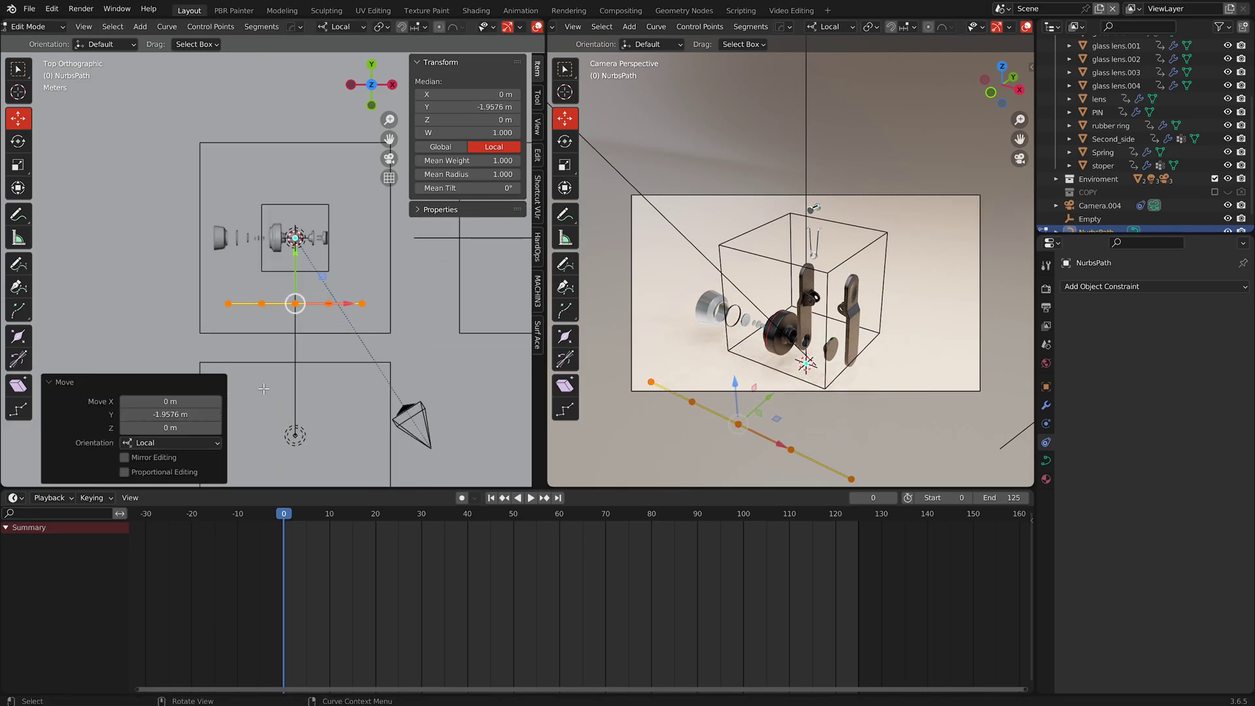
pyautogui.moveTo(297, 268); pyautogui.dragTo(302, 397)
pyautogui.scroll(-3, 366, 366)
pyautogui.scroll(2, 375, 395)
# - Move the path's end control point nearest the camera to about X 4.03 m and Z 5.10 m
pyautogui.click(372, 382)
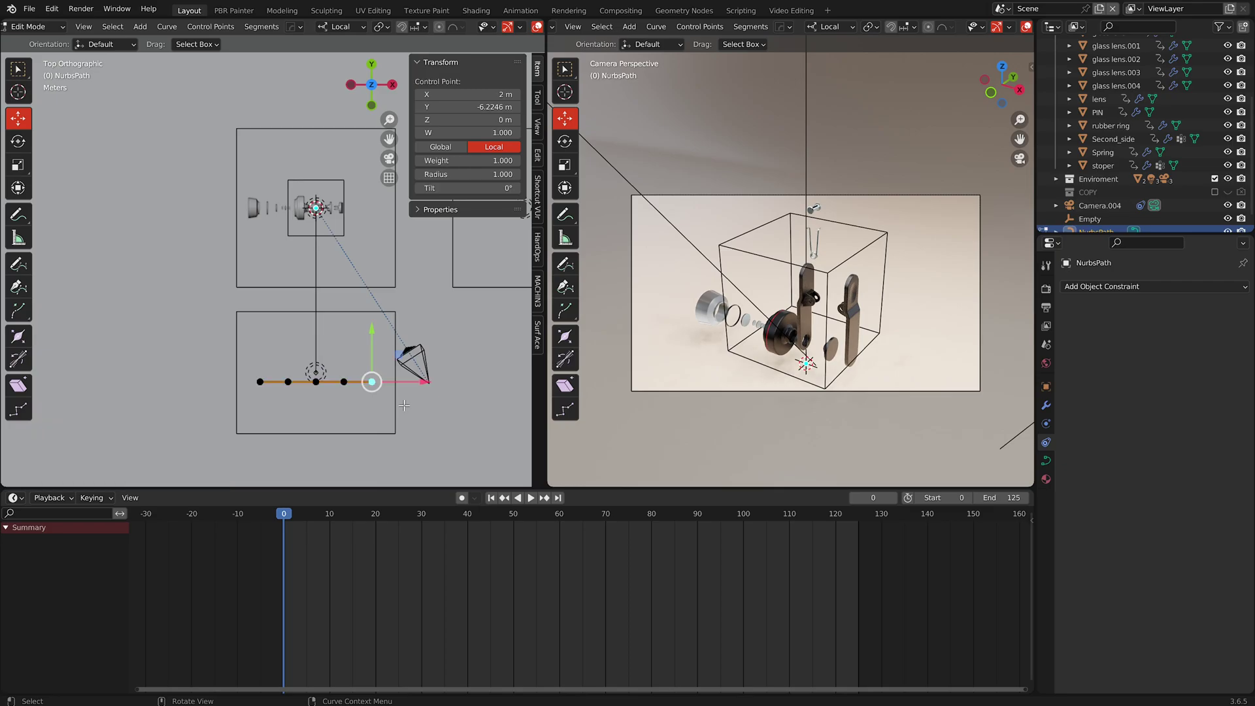
pyautogui.moveTo(413, 383); pyautogui.dragTo(473, 384)
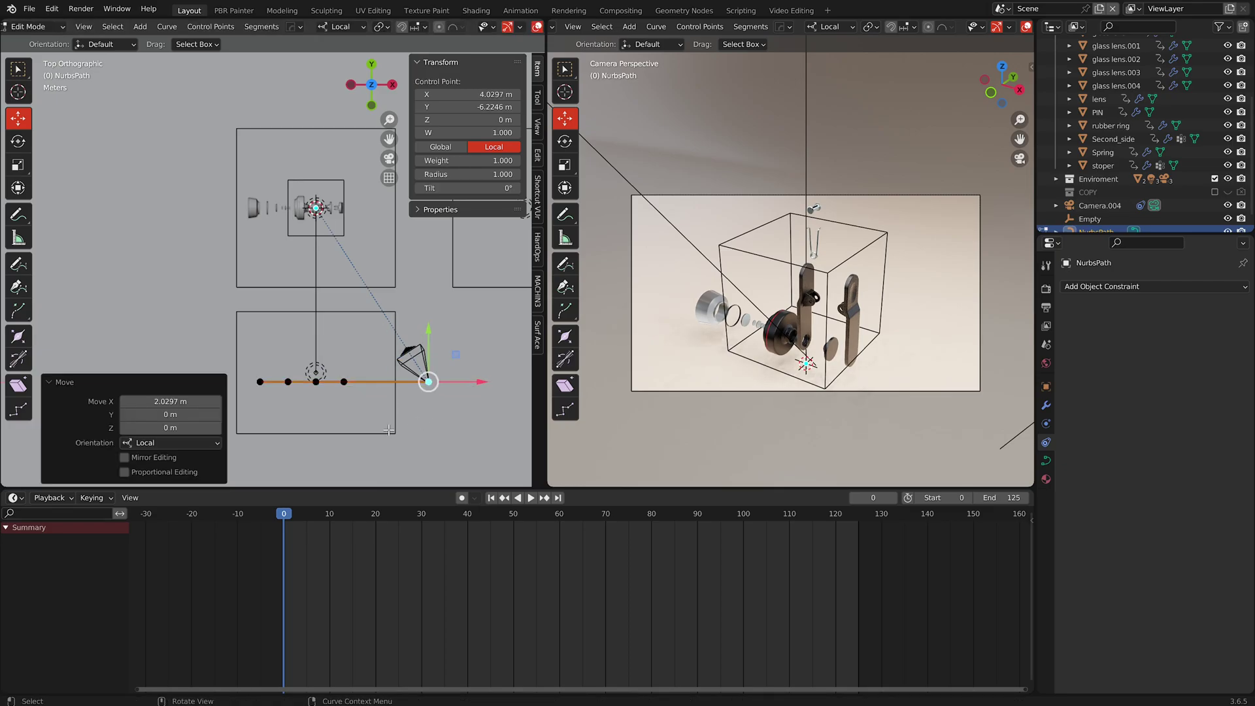
pyautogui.moveTo(474, 384); pyautogui.dragTo(380, 333, button='middle')
pyautogui.moveTo(433, 342); pyautogui.dragTo(426, 221)
pyautogui.moveTo(425, 221); pyautogui.dragTo(391, 409, button='middle')
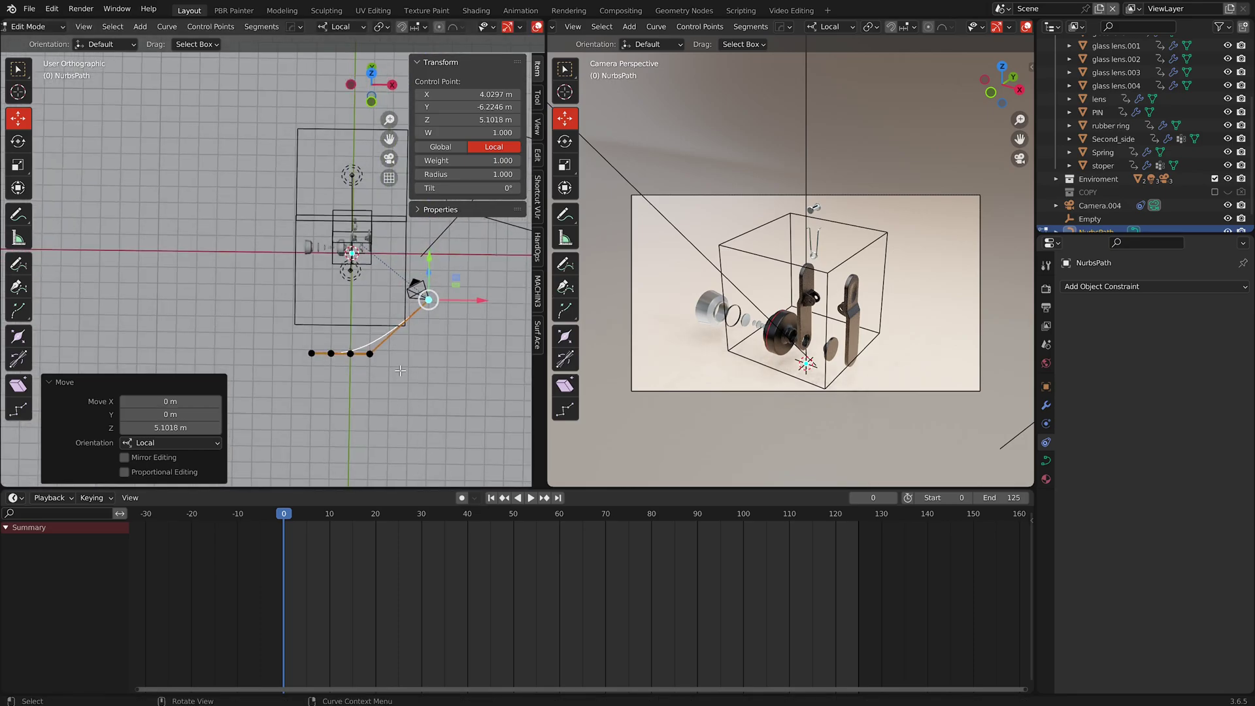
# - Move the path's opposite end point to about X -5.0 m, Y -2.96 m and shift the inner points to round the curve
pyautogui.press('KP_7')
pyautogui.scroll(3, 348, 297)
pyautogui.click(290, 317)
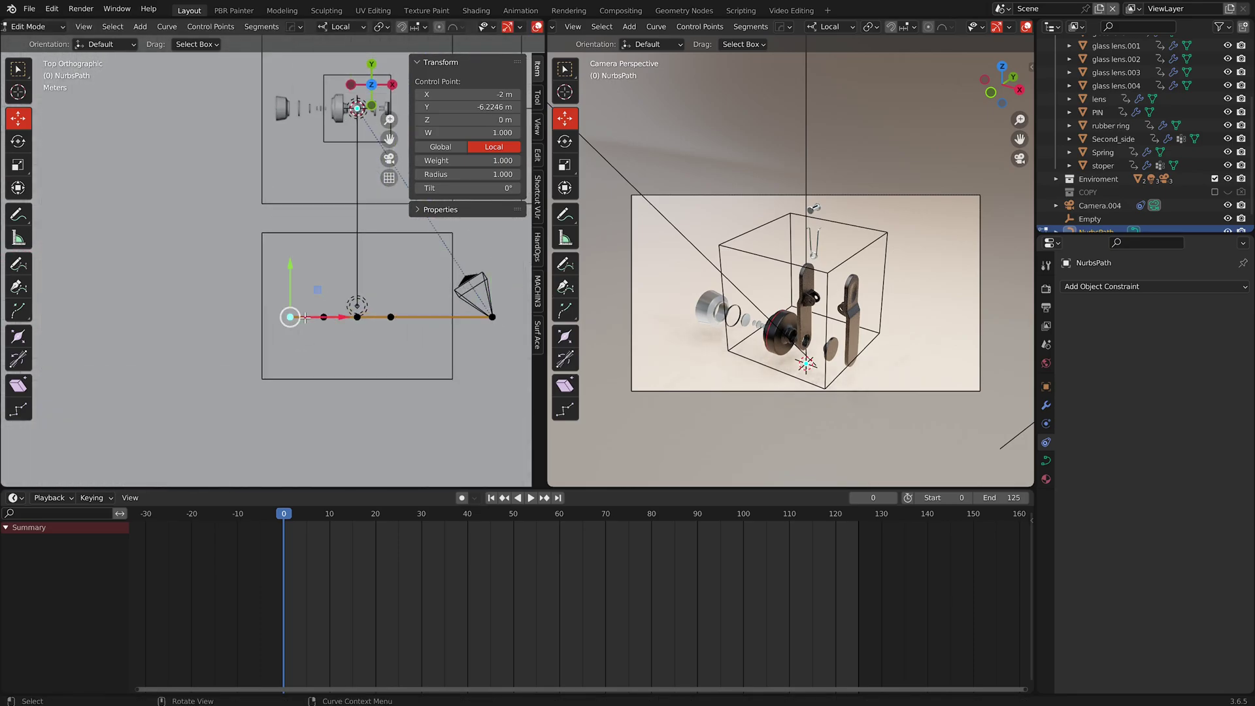
pyautogui.moveTo(290, 317); pyautogui.dragTo(185, 210)
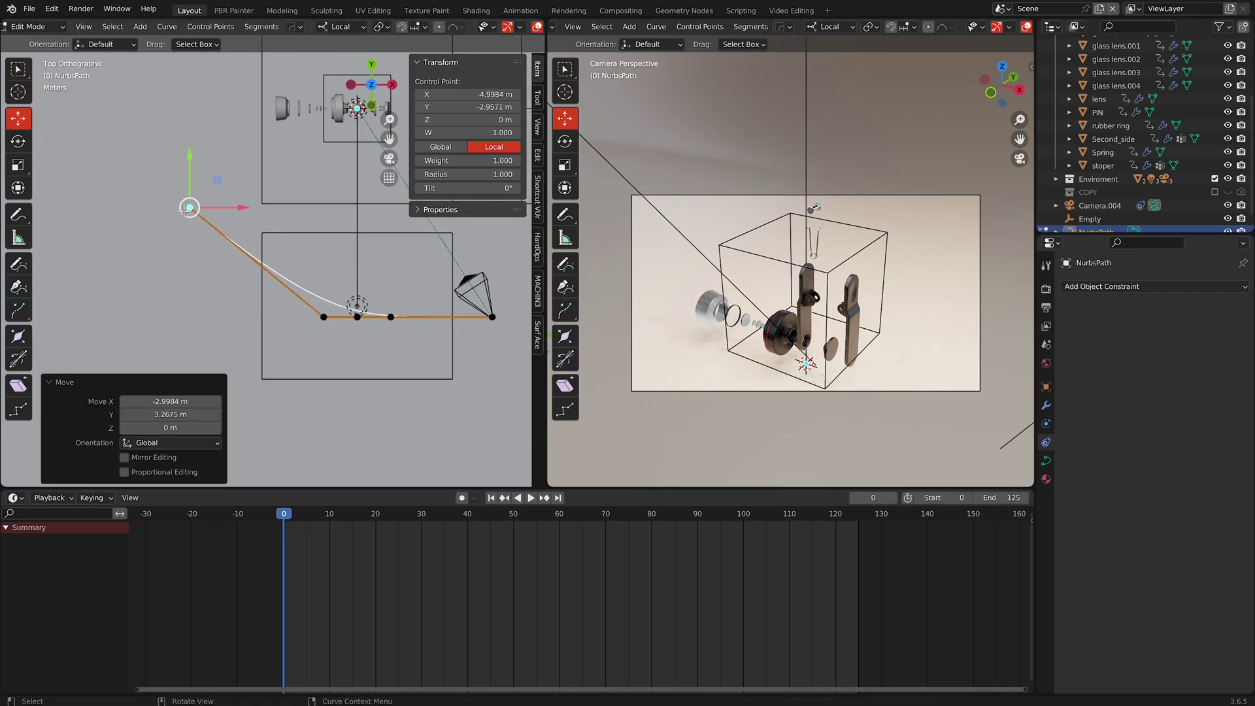
pyautogui.moveTo(323, 319); pyautogui.dragTo(262, 313)
pyautogui.moveTo(357, 320); pyautogui.dragTo(395, 332)
# - Select the four control points away from the camera and raise them to a median Z of about 1.26 m
pyautogui.scroll(-2, 370, 371)
pyautogui.moveTo(370, 371); pyautogui.dragTo(386, 260, button='middle')
pyautogui.moveTo(420, 364); pyautogui.dragTo(192, 299)
pyautogui.moveTo(317, 337); pyautogui.dragTo(320, 306)
pyautogui.moveTo(372, 337); pyautogui.dragTo(447, 356, button='middle')
pyautogui.scroll(2, 447, 357)
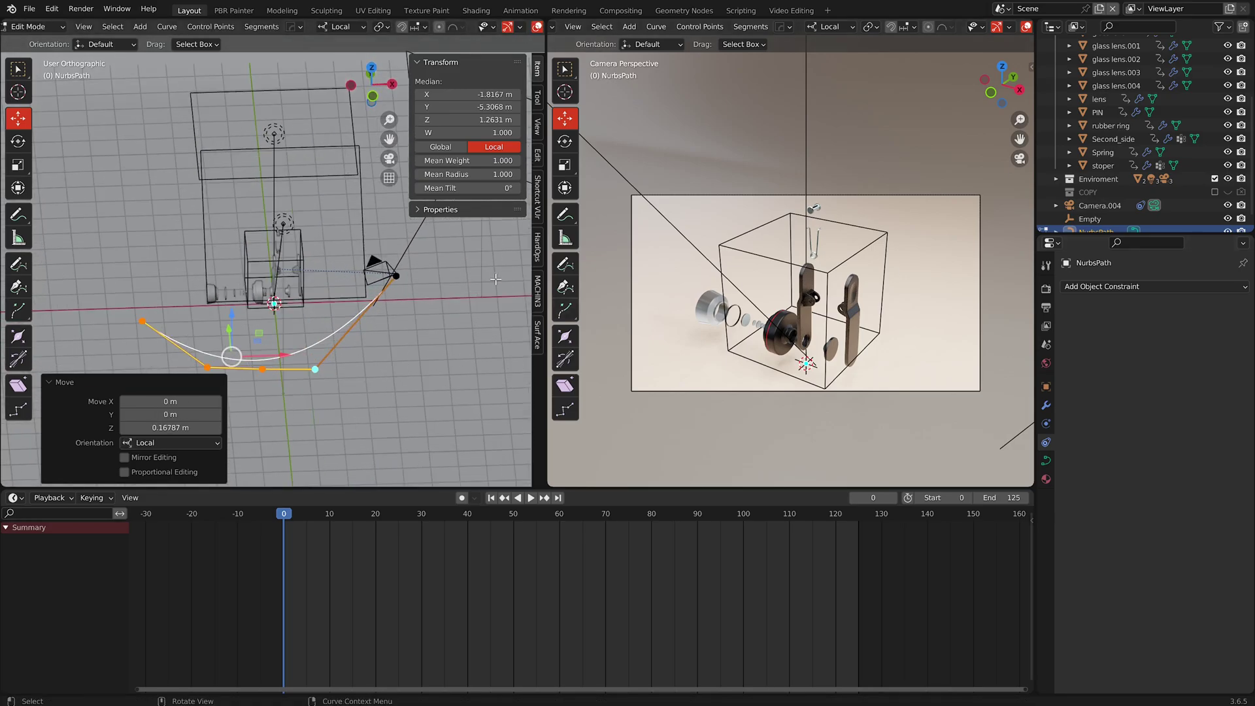
# - Leave path editing, select the camera and add a Clamp To constraint to it
pyautogui.click(387, 265)
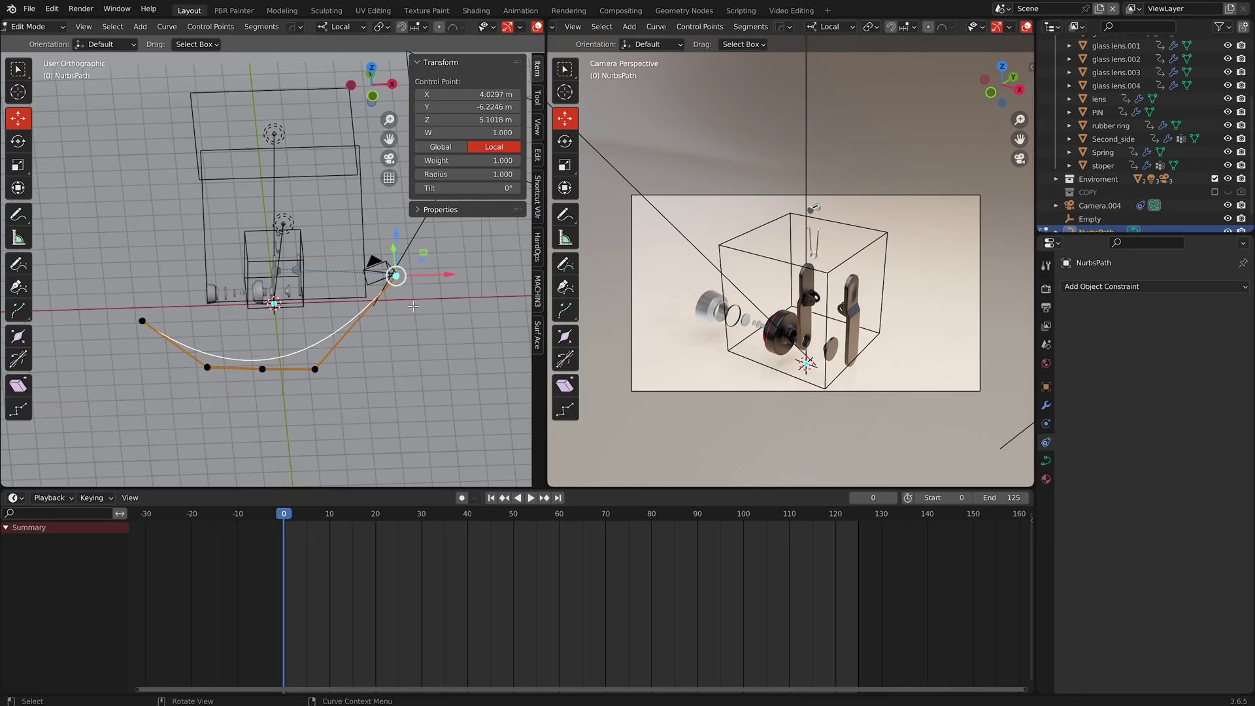
pyautogui.press('Tab')
pyautogui.click(384, 264)
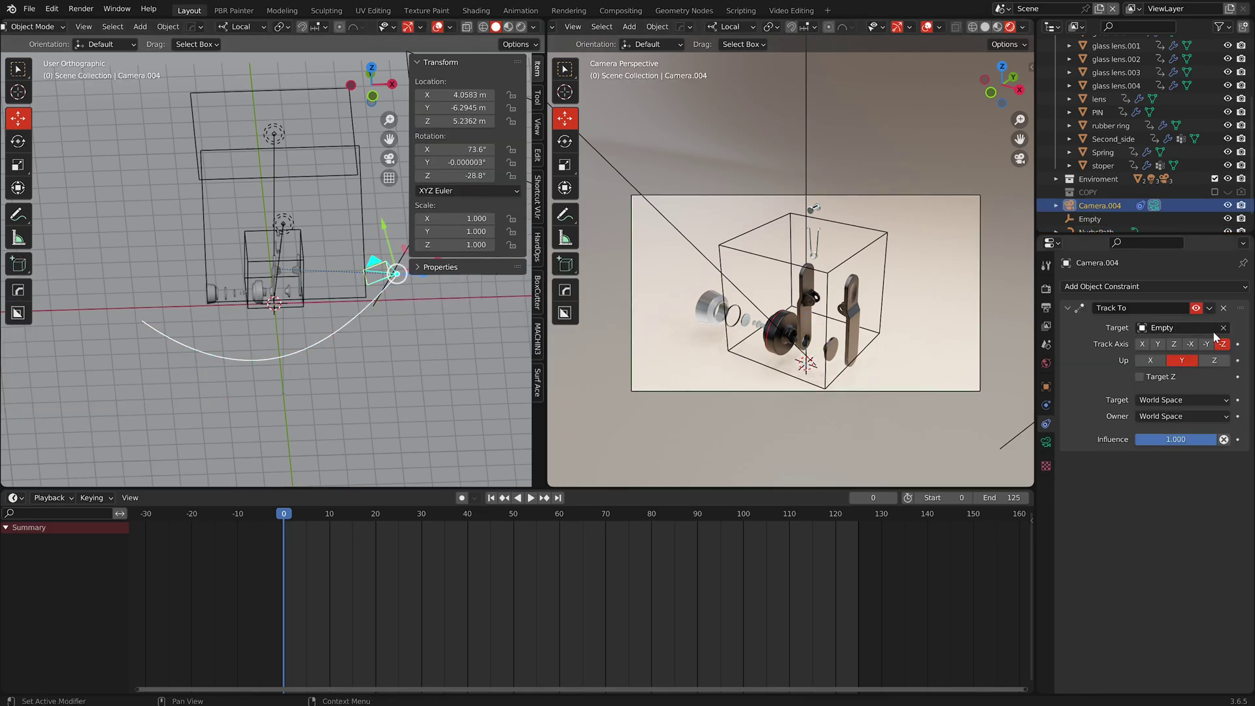
pyautogui.click(1157, 286)
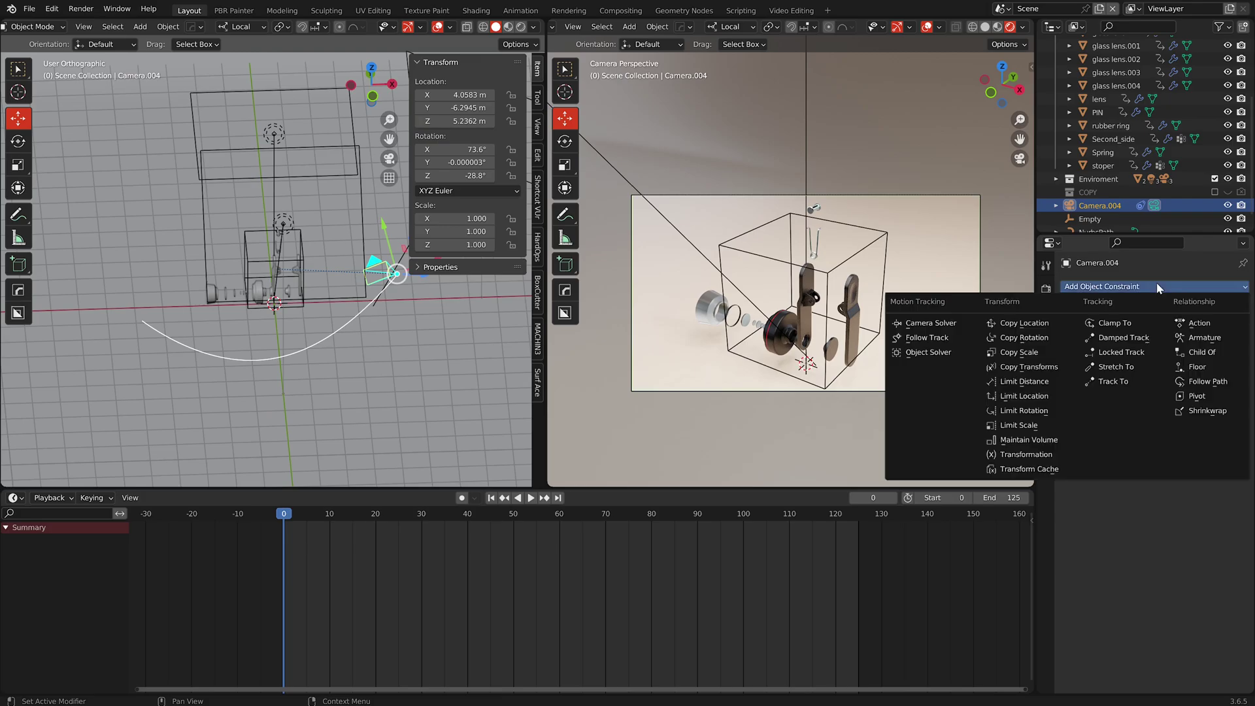
pyautogui.click(1103, 323)
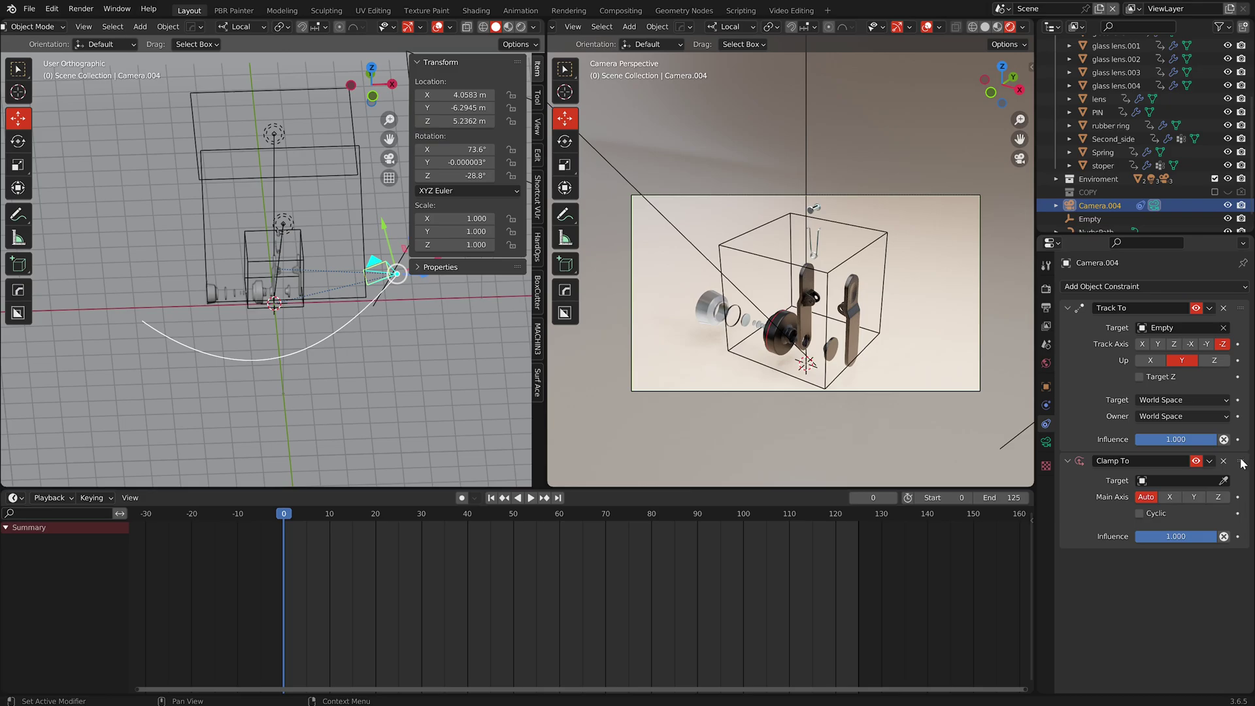
# - Reorder the camera's constraints so Clamp To sits above Track To, and set the Clamp To target to NurbsPath
pyautogui.moveTo(1241, 463); pyautogui.dragTo(1240, 309)
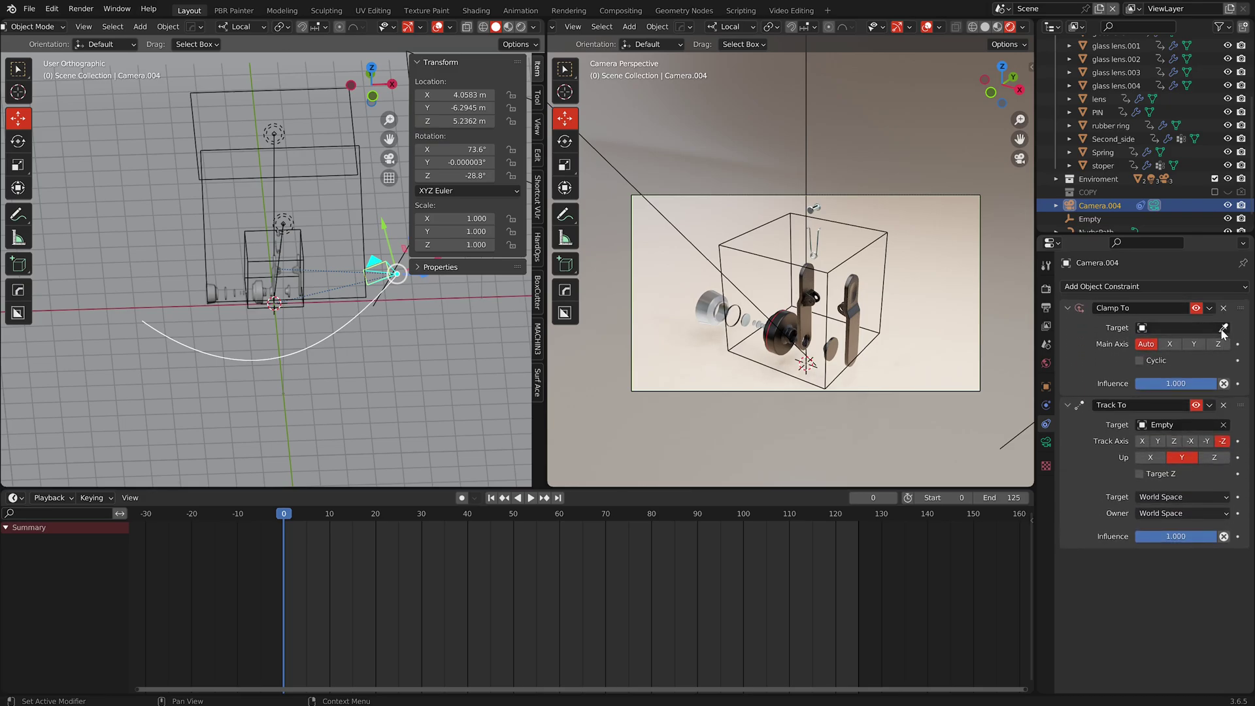
pyautogui.click(1222, 328)
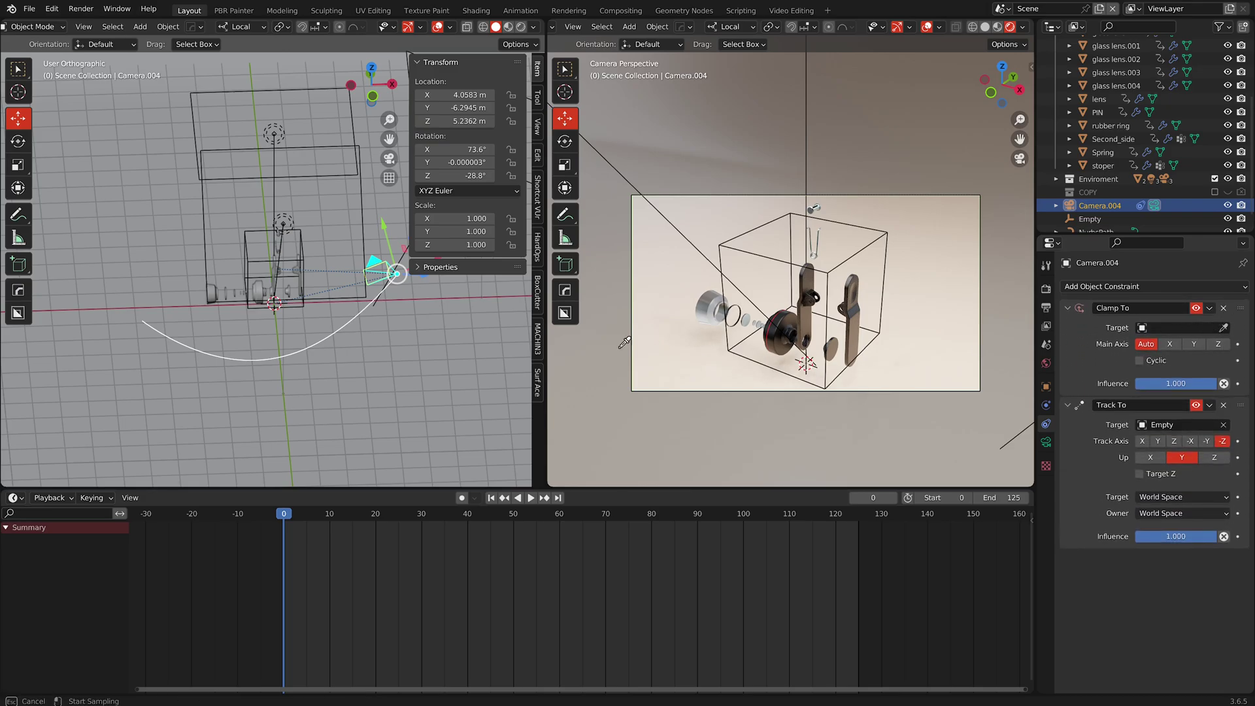
pyautogui.click(365, 321)
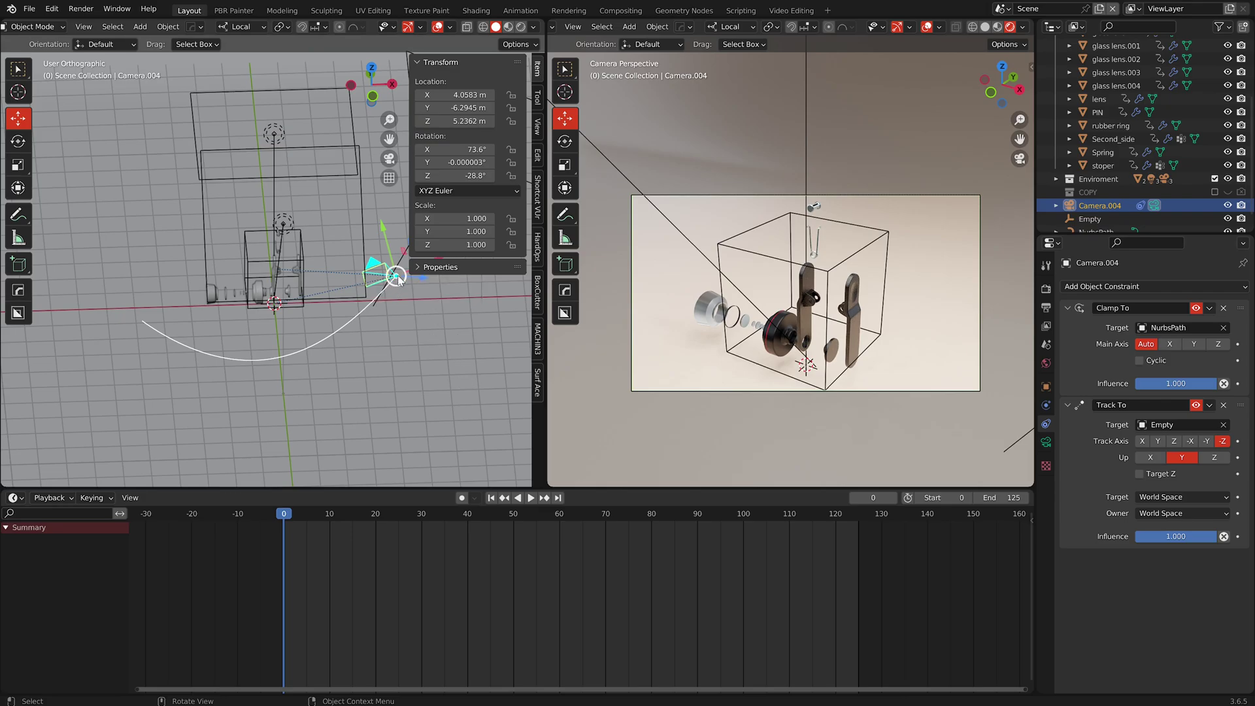
# - Try out the clamp by moving the camera along the path, and hide the viewport sidebar
pyautogui.moveTo(395, 278); pyautogui.dragTo(388, 226)
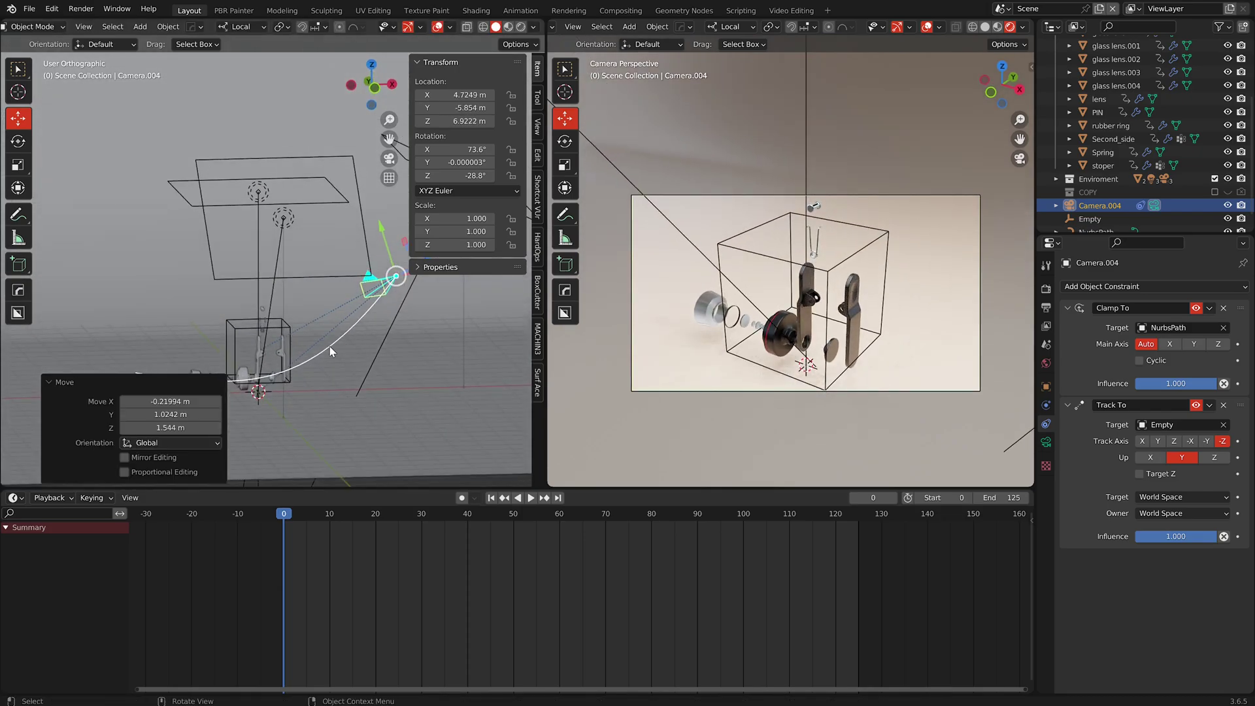
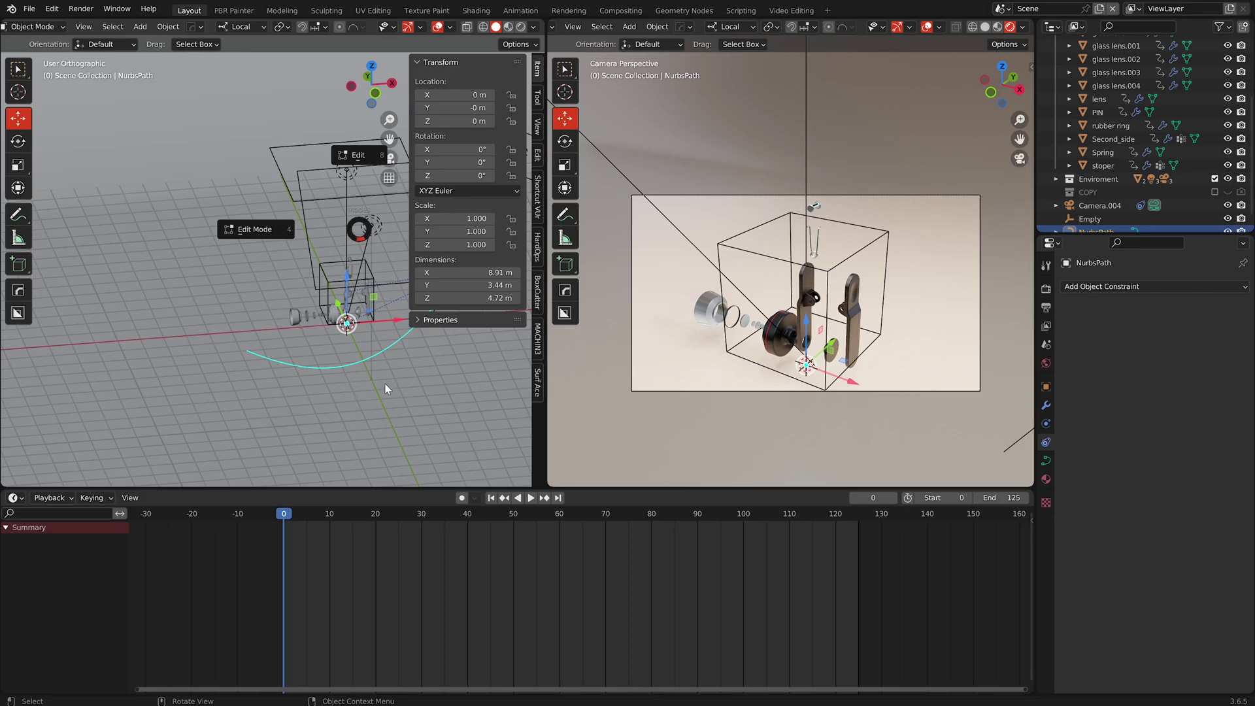
pyautogui.press('n')
pyautogui.scroll(2, 452, 283)
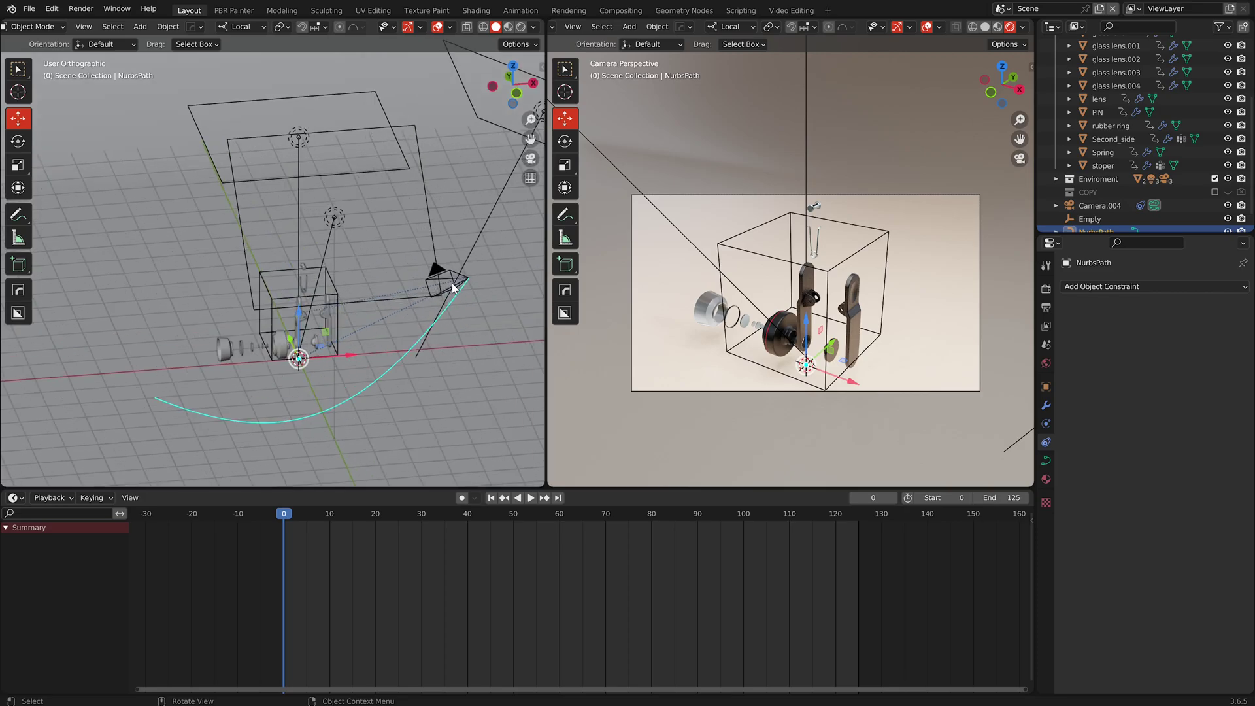
pyautogui.click(456, 283)
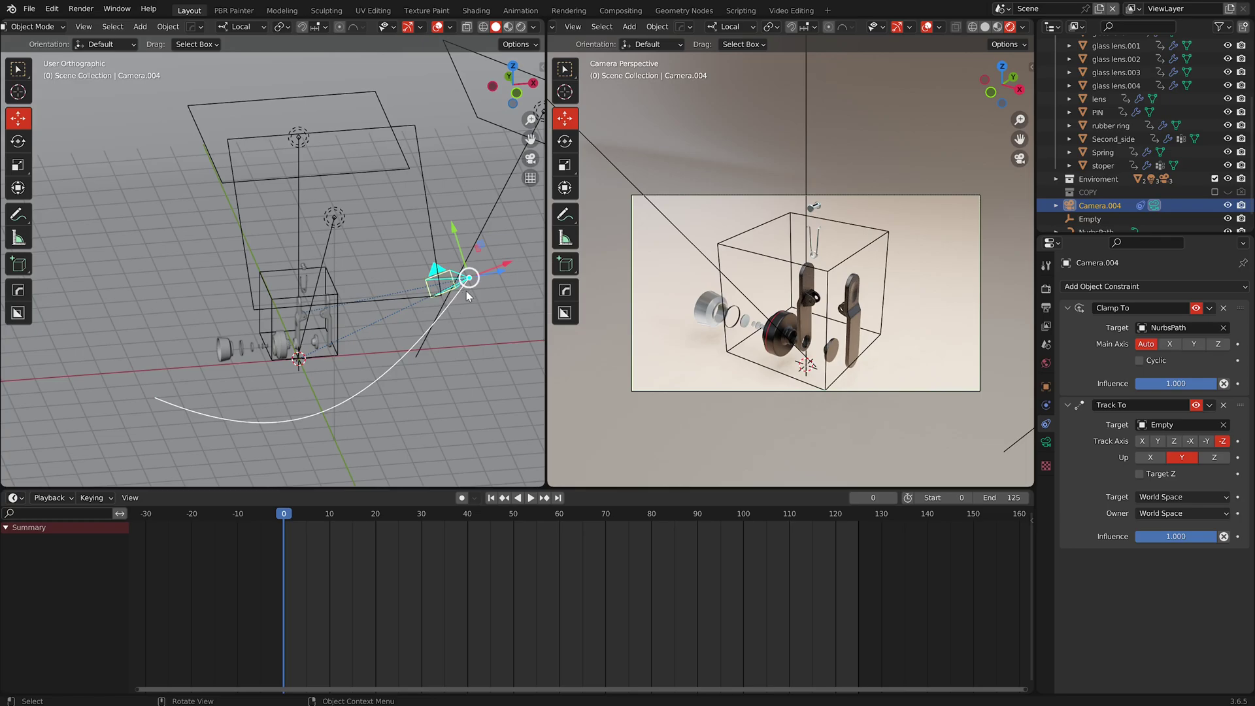
pyautogui.press('g')
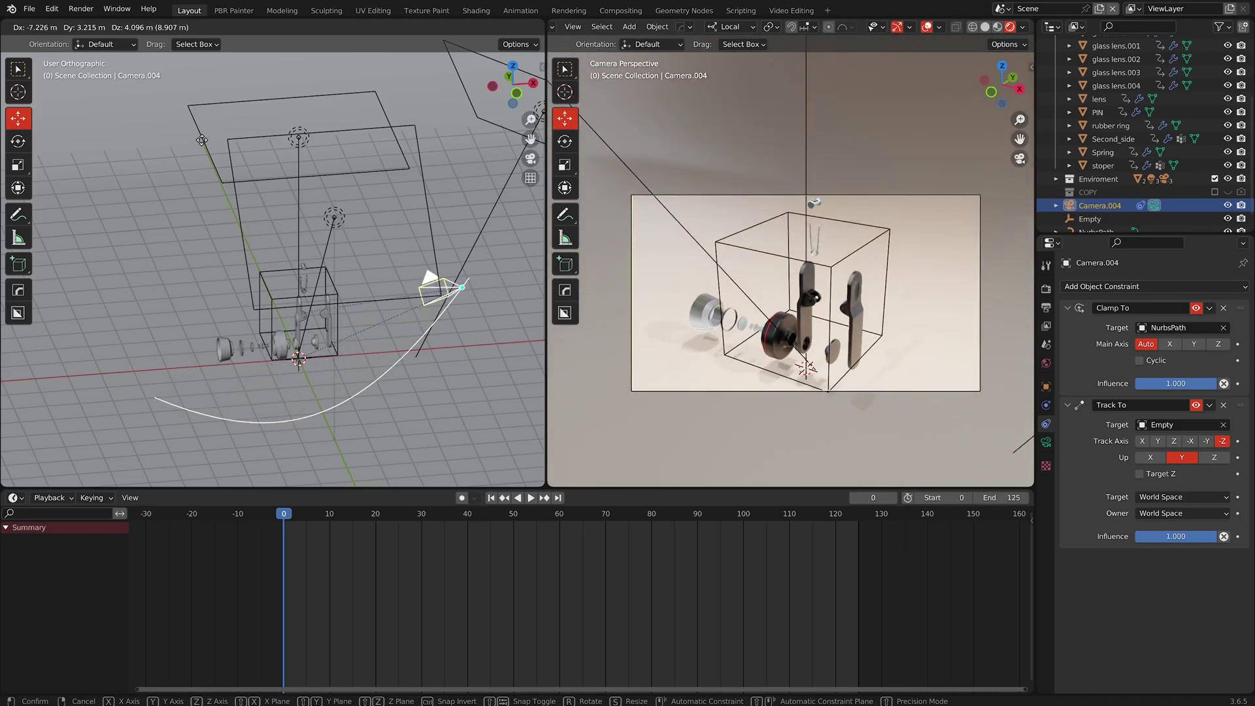
pyautogui.click(275, 122)
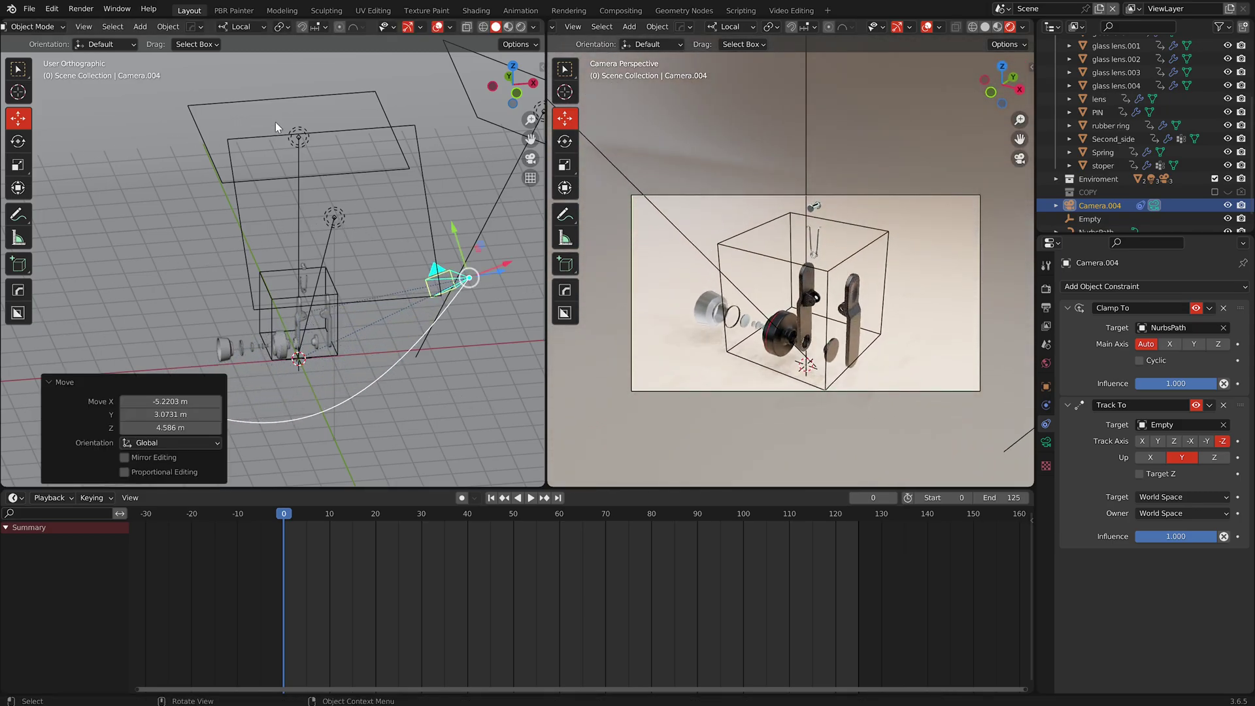
# - Lower the Empty about 0.76 m along its Z axis and run the camera along the path to check the framing
pyautogui.click(290, 301)
pyautogui.moveTo(298, 264); pyautogui.dragTo(299, 291)
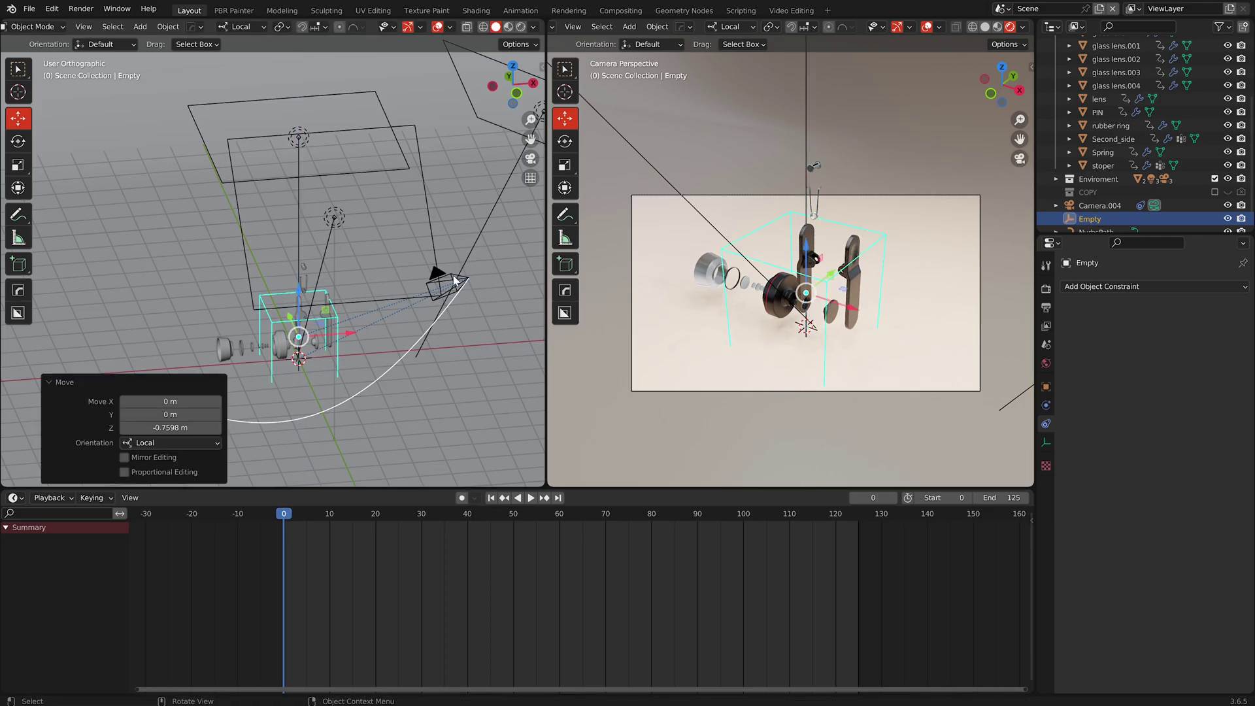
pyautogui.click(456, 280)
pyautogui.press('g')
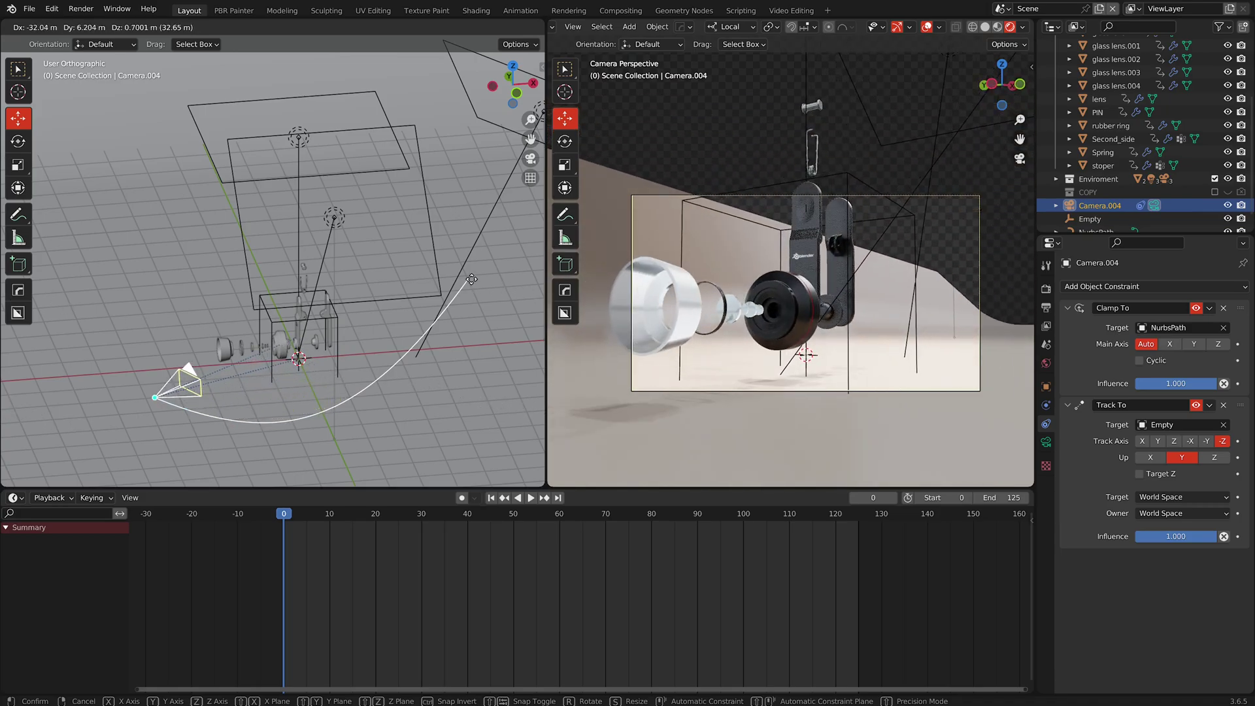
pyautogui.click(194, 480)
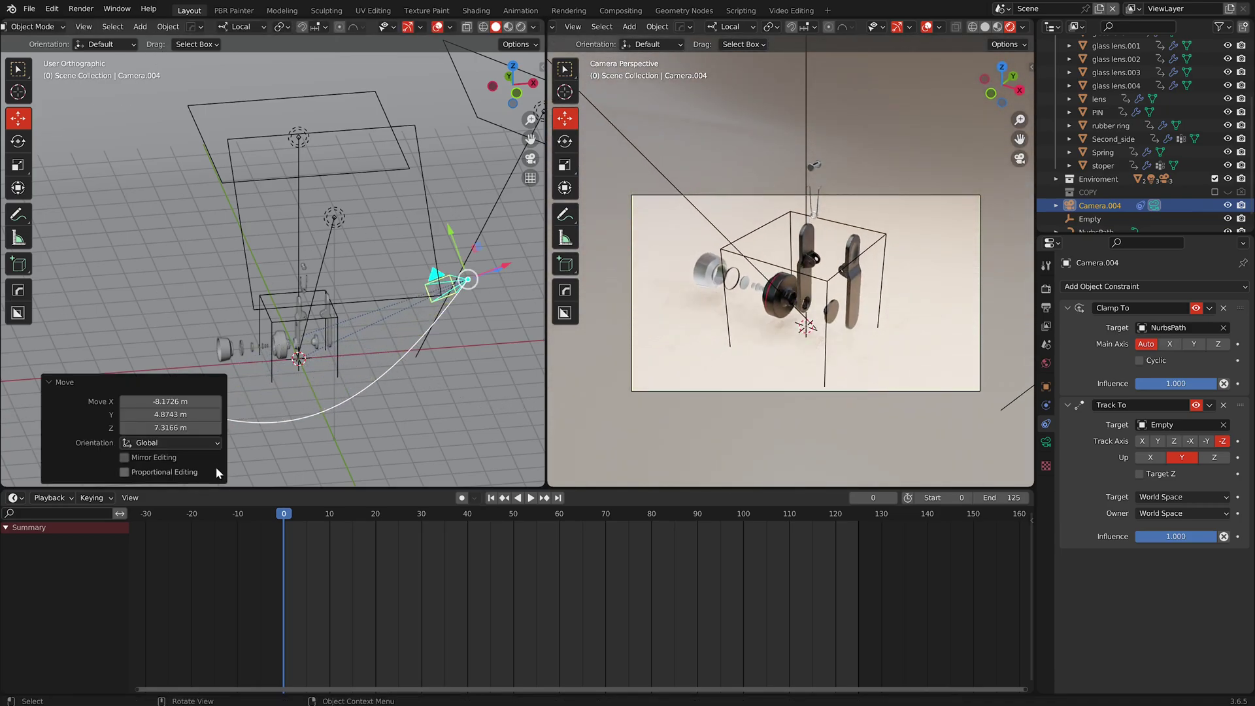
# - Play the animation through to frame 125 and move the camera to the low end of the path, about -29.2 m in X and 5.34 m in Y
pyautogui.press('space')
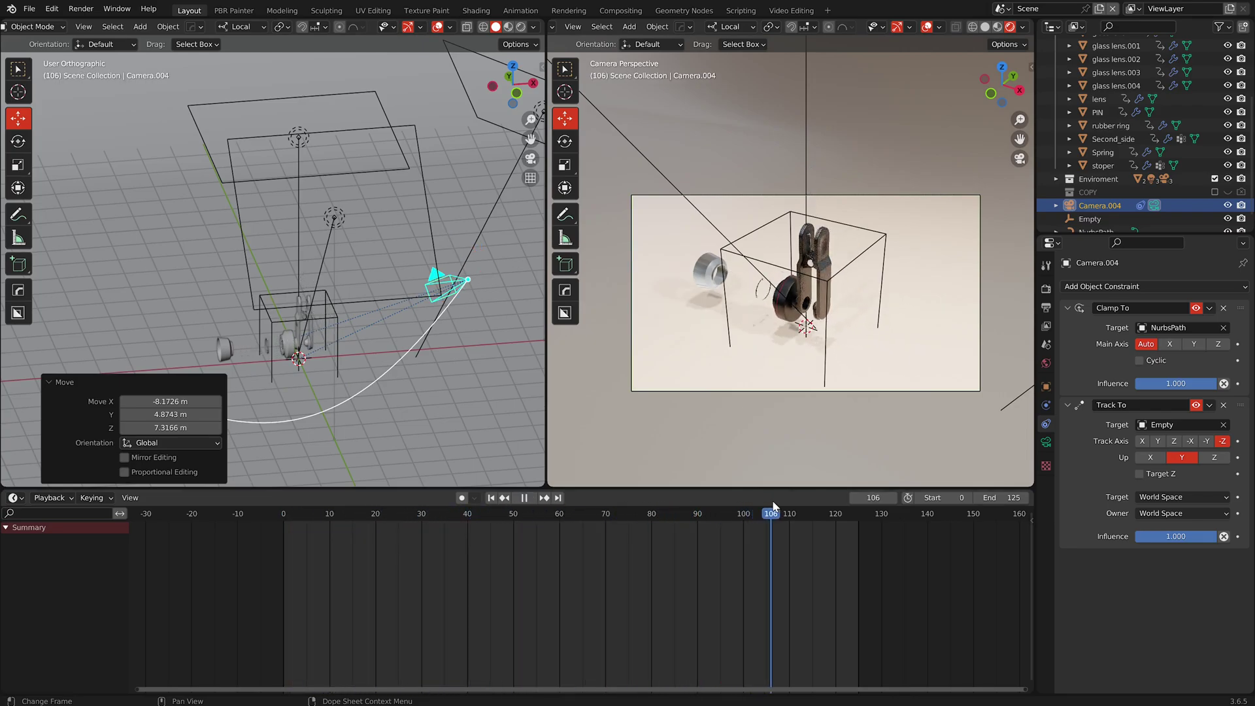
pyautogui.press('space')
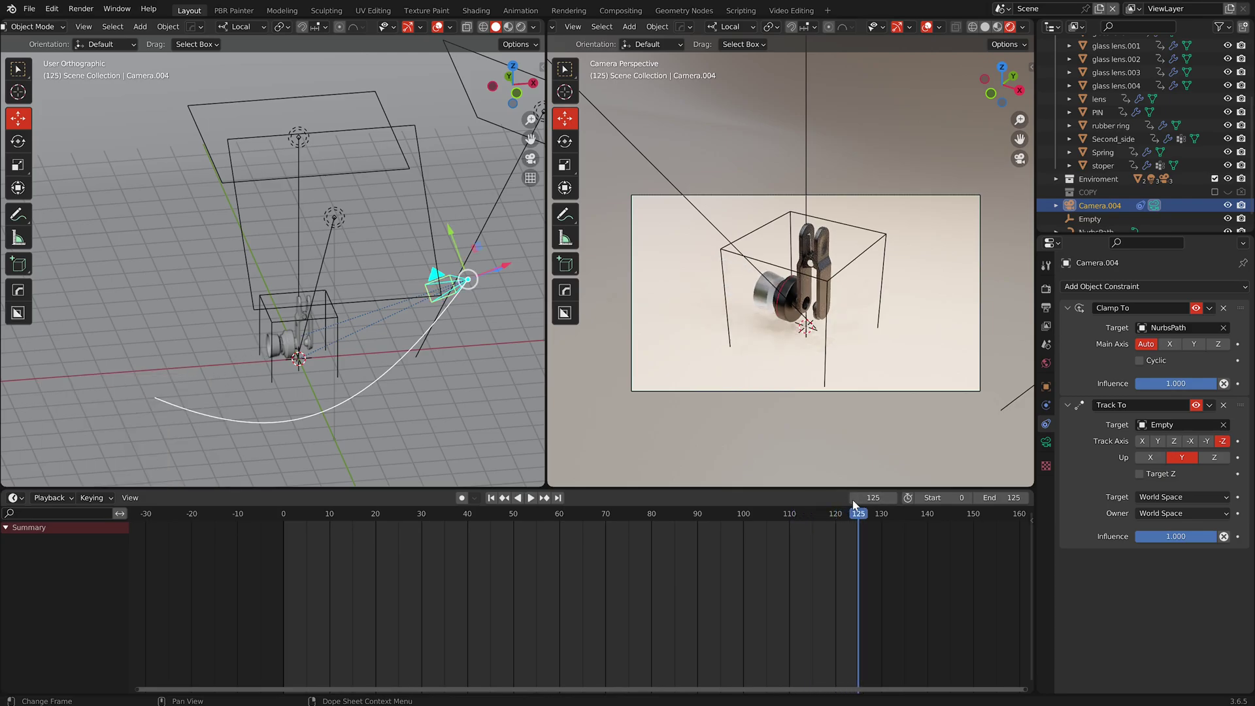
pyautogui.press('g')
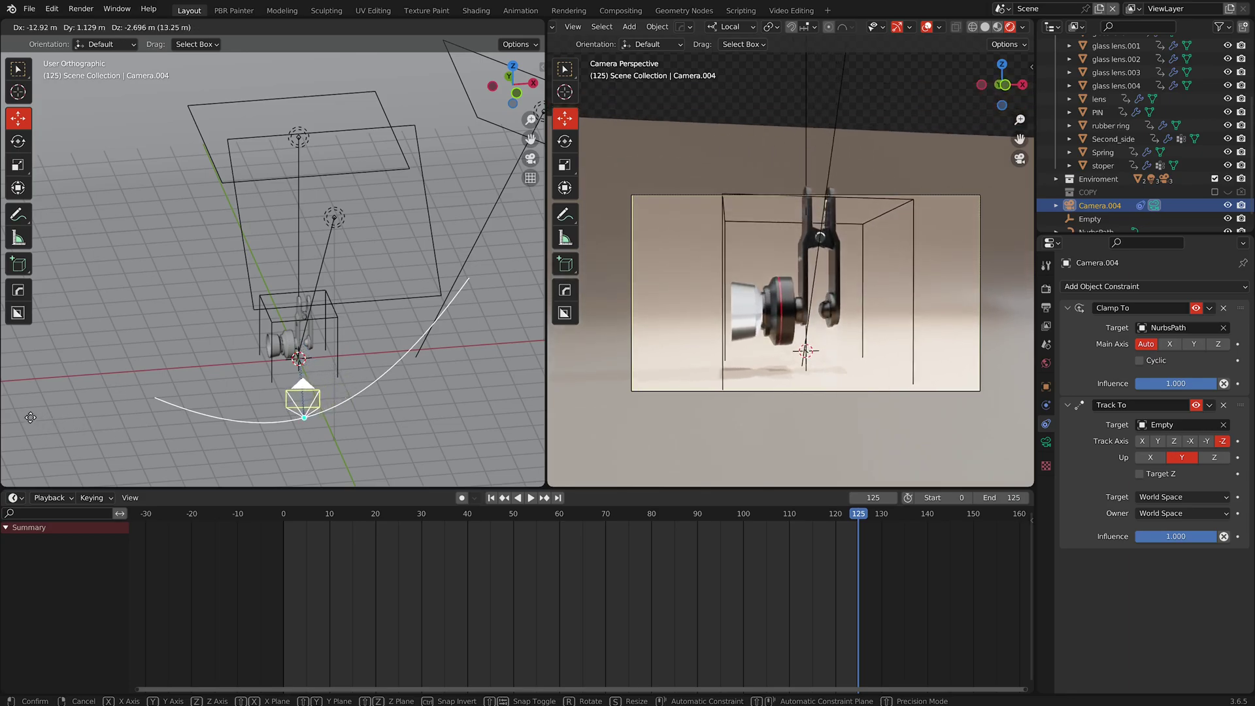
pyautogui.click(17, 324)
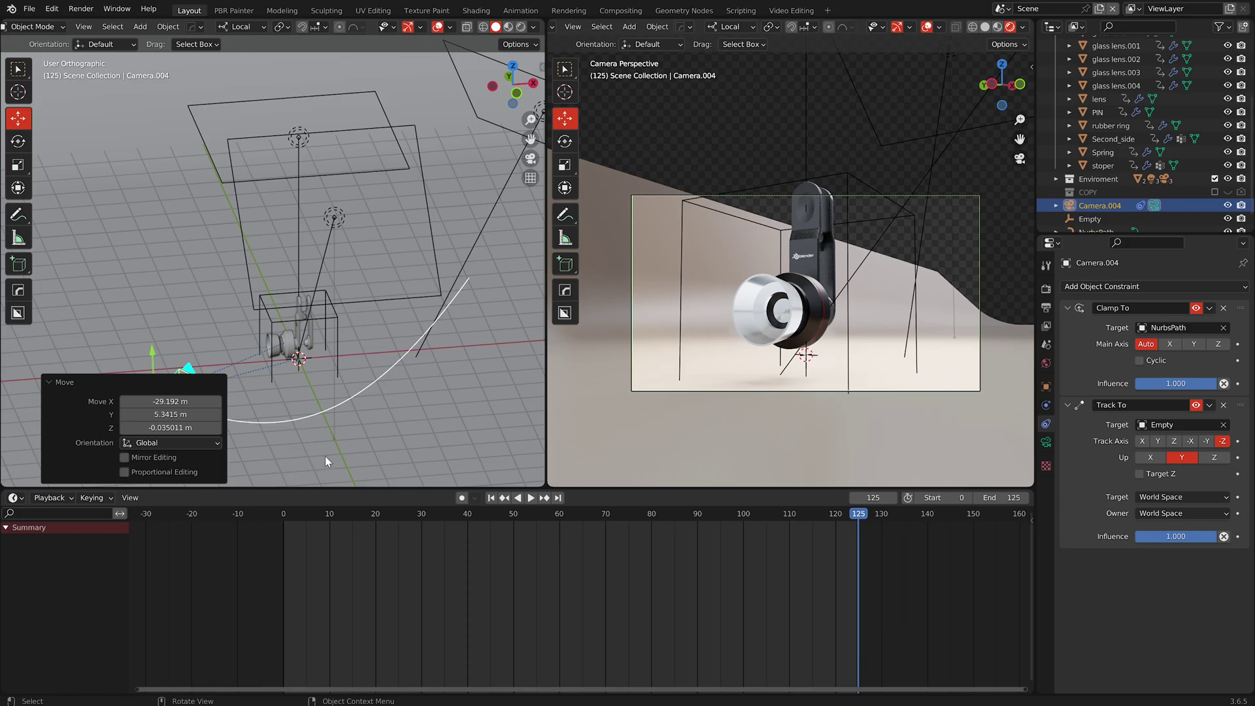
# - Edit the path: raise the four control points away from its high end, and raise the two at the low end about 0.34 m more
pyautogui.click(305, 442)
pyautogui.hotkey('ctrl', 'Tab')
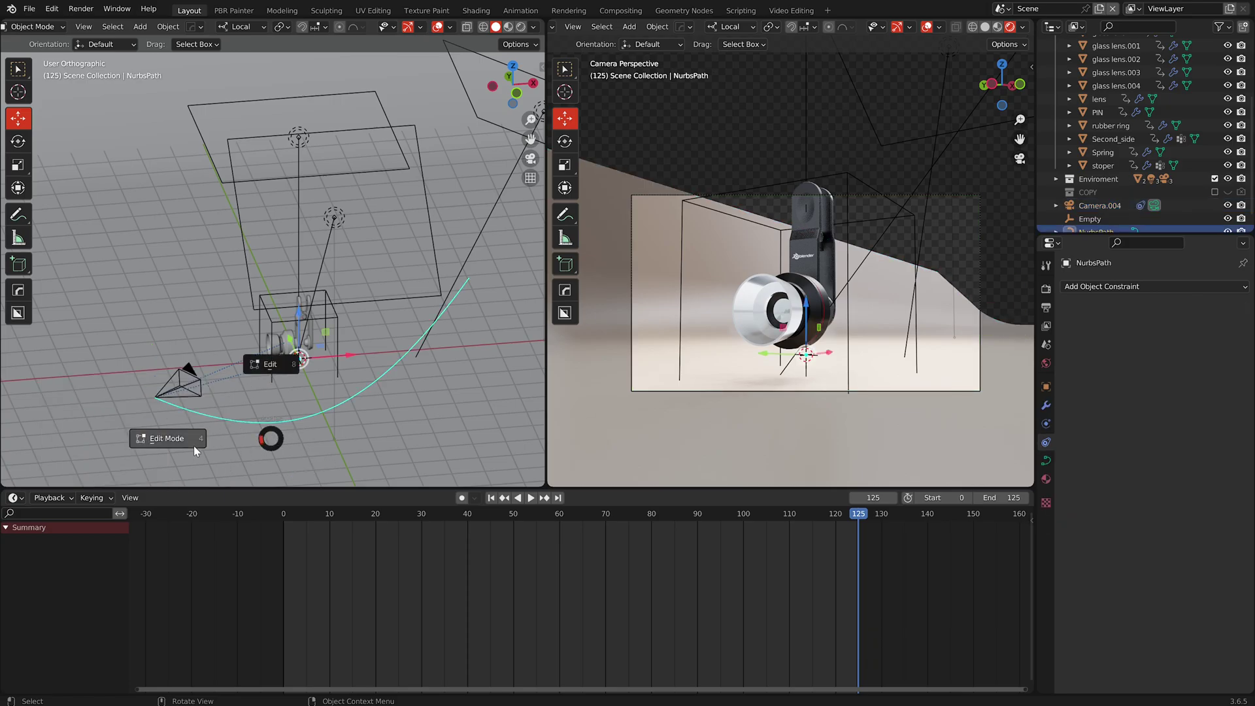
pyautogui.click(171, 437)
pyautogui.moveTo(137, 375); pyautogui.dragTo(277, 455)
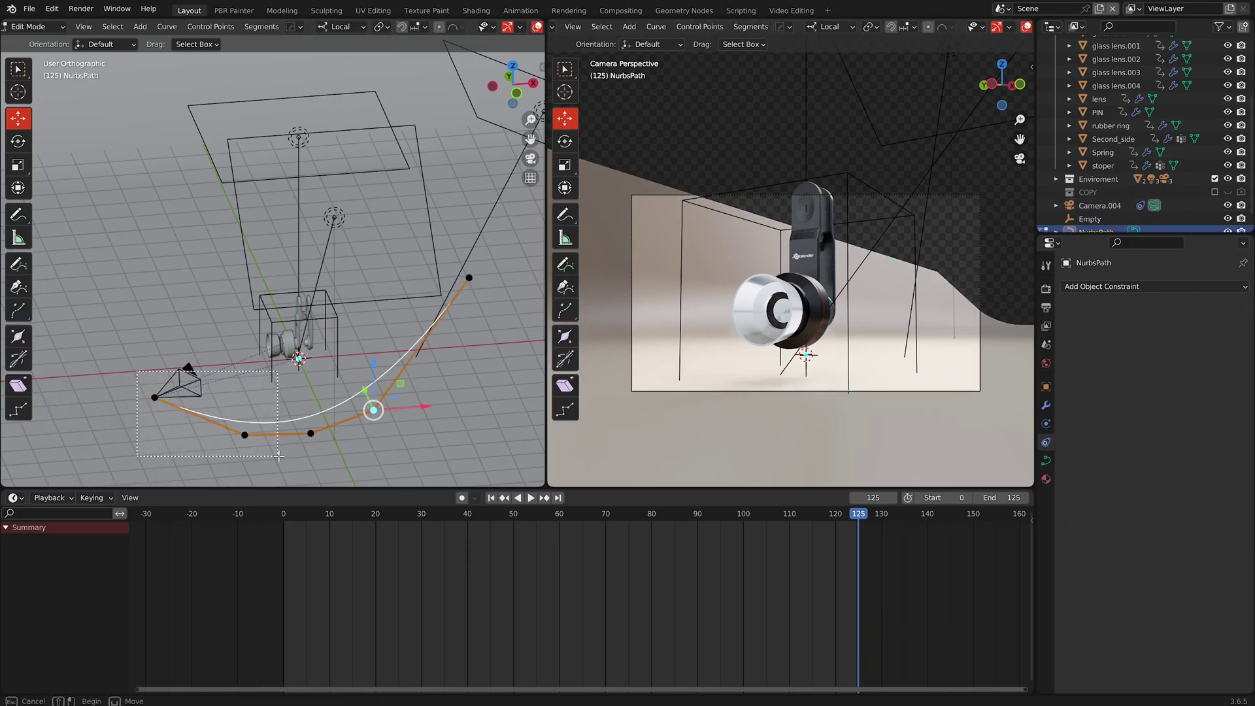
pyautogui.moveTo(384, 460); pyautogui.dragTo(385, 460)
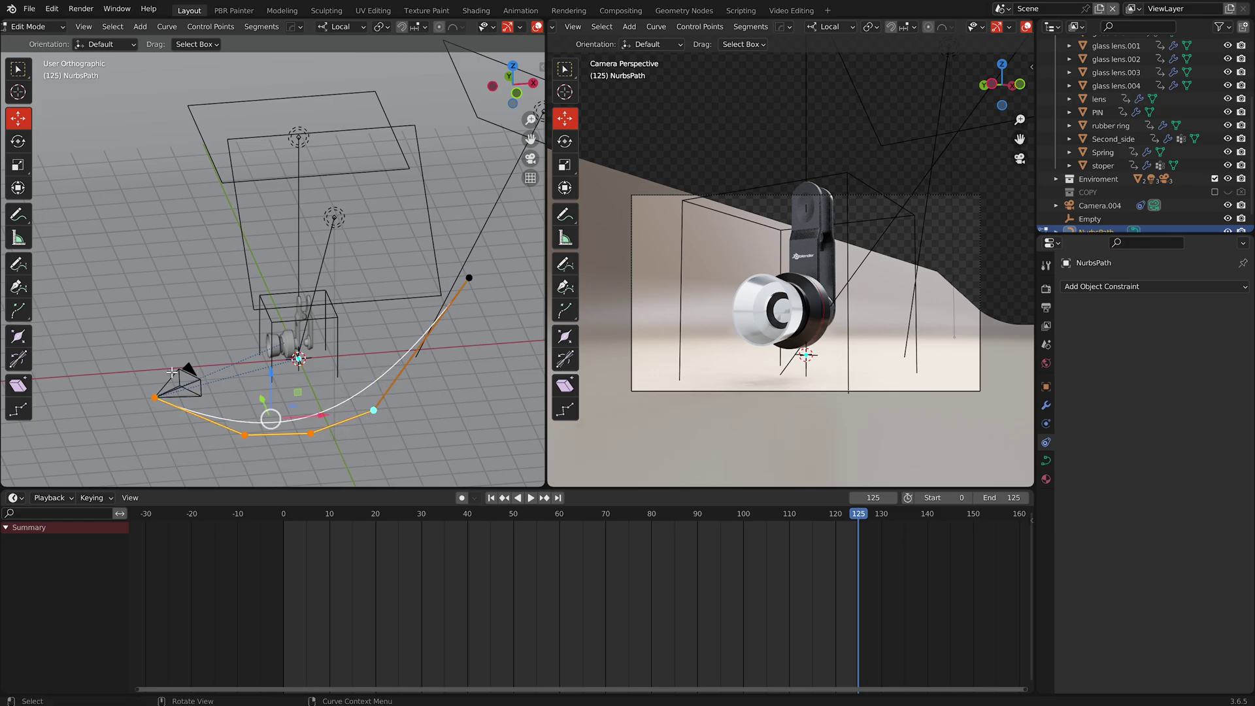
pyautogui.moveTo(273, 377); pyautogui.dragTo(201, 319)
pyautogui.click(260, 352)
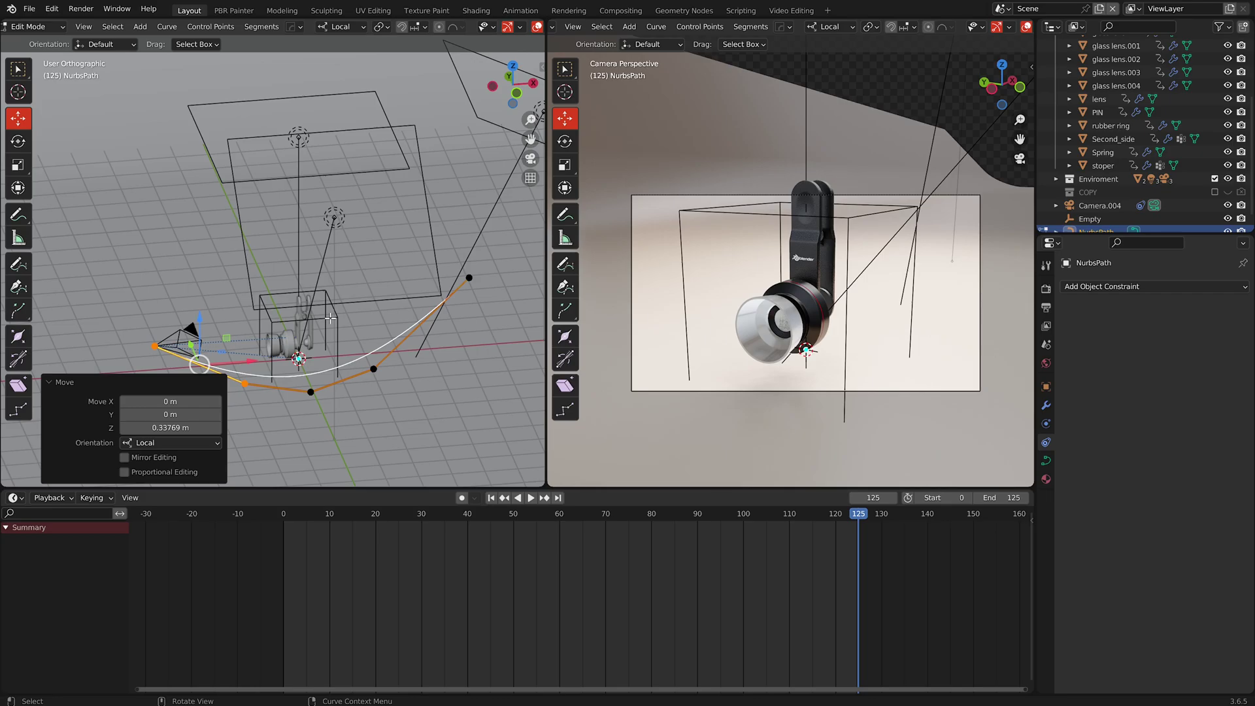
# - Leave path editing and raise the Empty about 0.3 m along its Z axis
pyautogui.hotkey('ctrl', 'Tab')
pyautogui.click(326, 253)
pyautogui.click(321, 323)
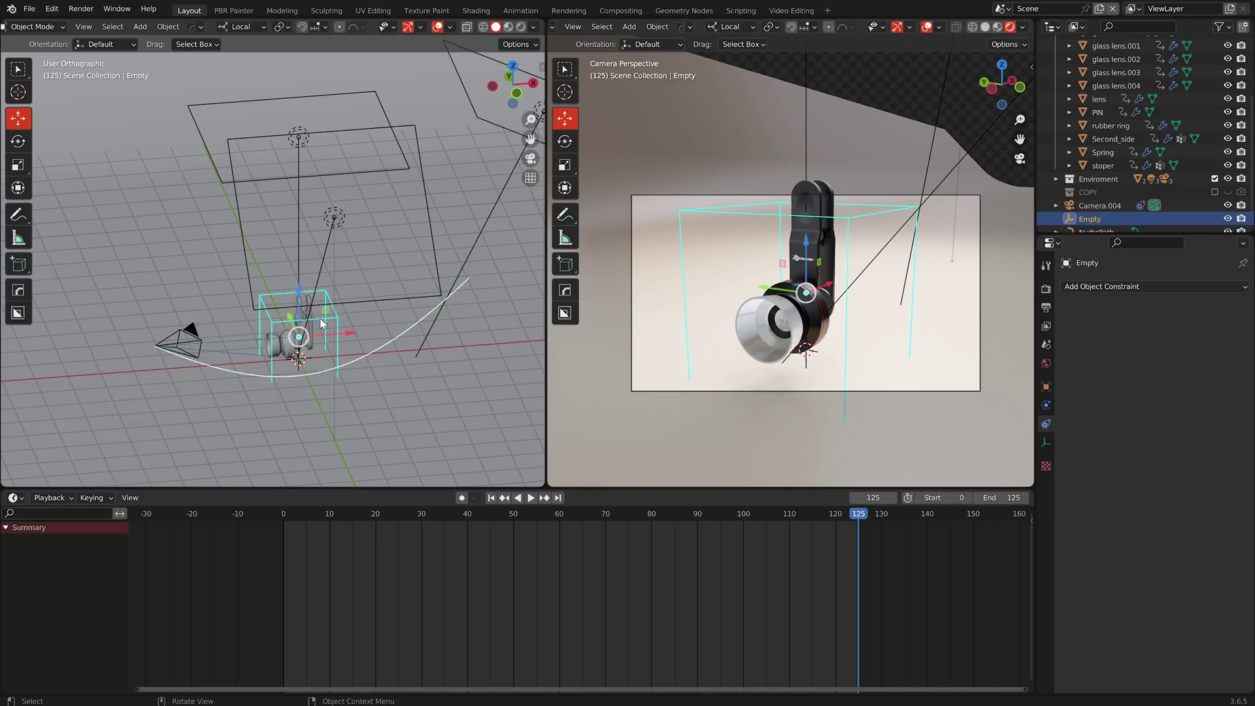
pyautogui.moveTo(298, 304); pyautogui.dragTo(294, 279)
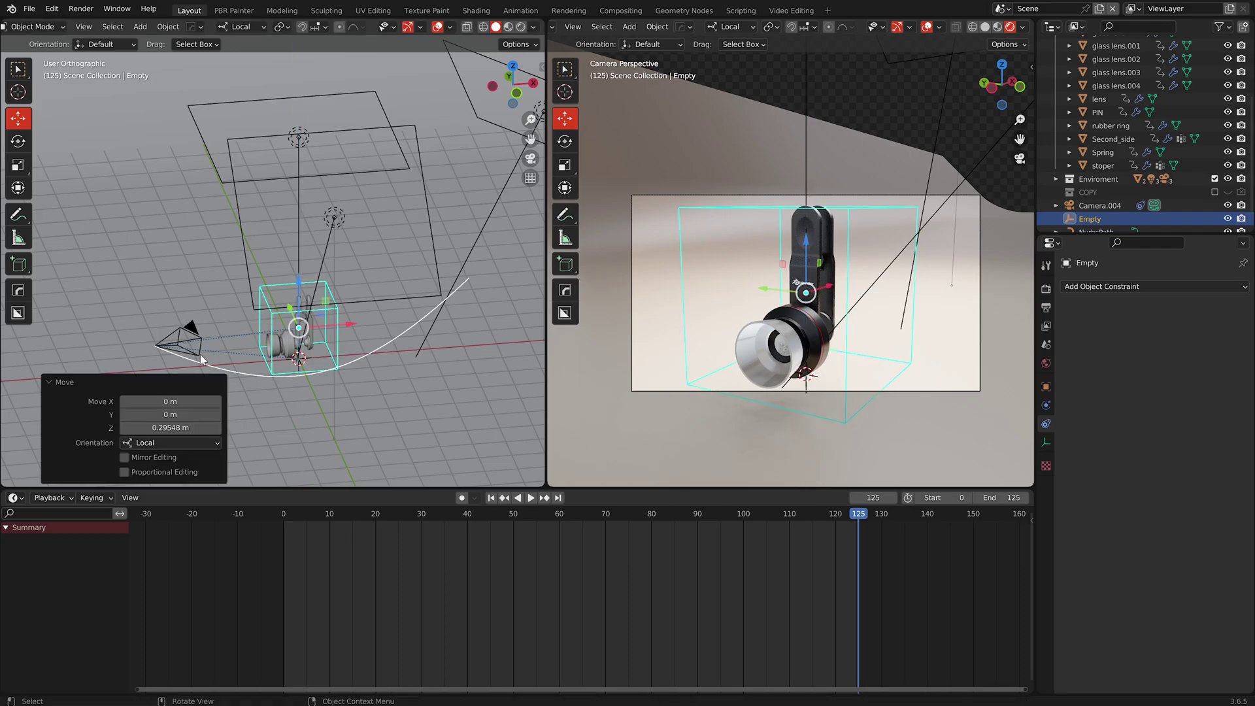
# - Reopen the path for editing and shift its two low-end control points about -1.25 m in X
pyautogui.click(230, 371)
pyautogui.hotkey('ctrl', 'Tab')
pyautogui.click(156, 377)
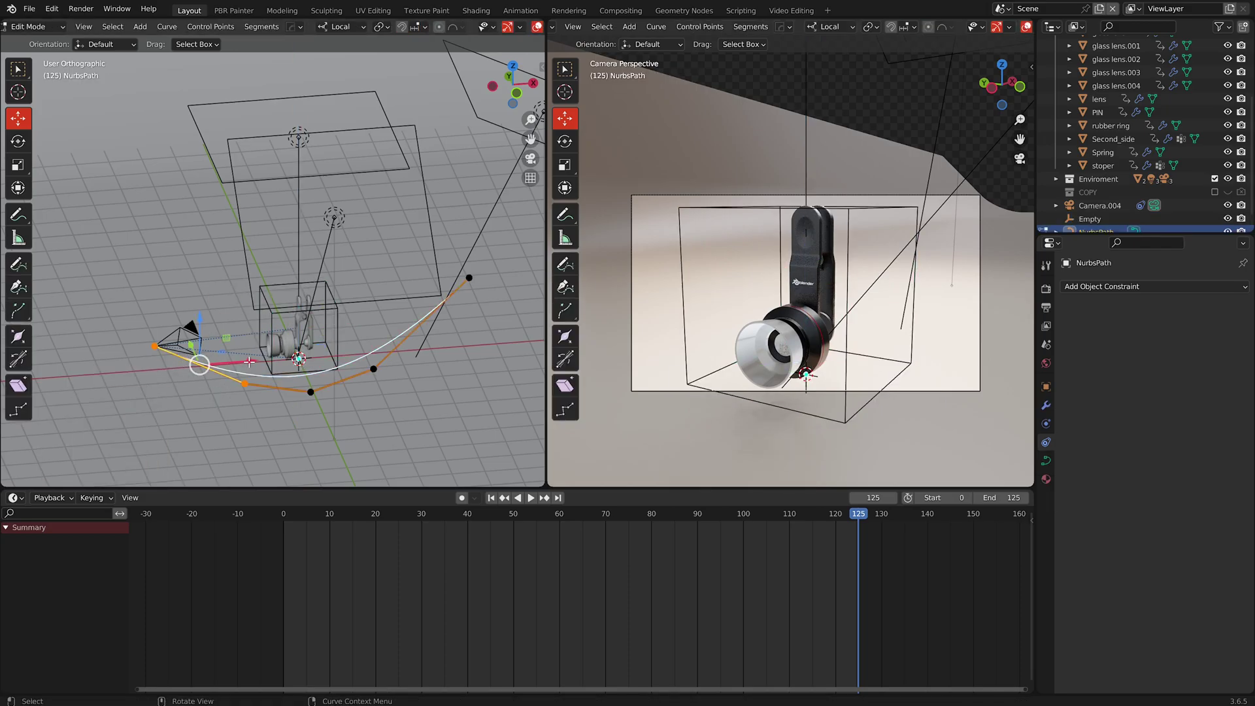
pyautogui.moveTo(249, 361); pyautogui.dragTo(207, 366)
# - From above, move the path's low end point about 0.37 m in X and -0.83 m in Y, nudge it slightly outward, and leave path editing
pyautogui.press('KP_7')
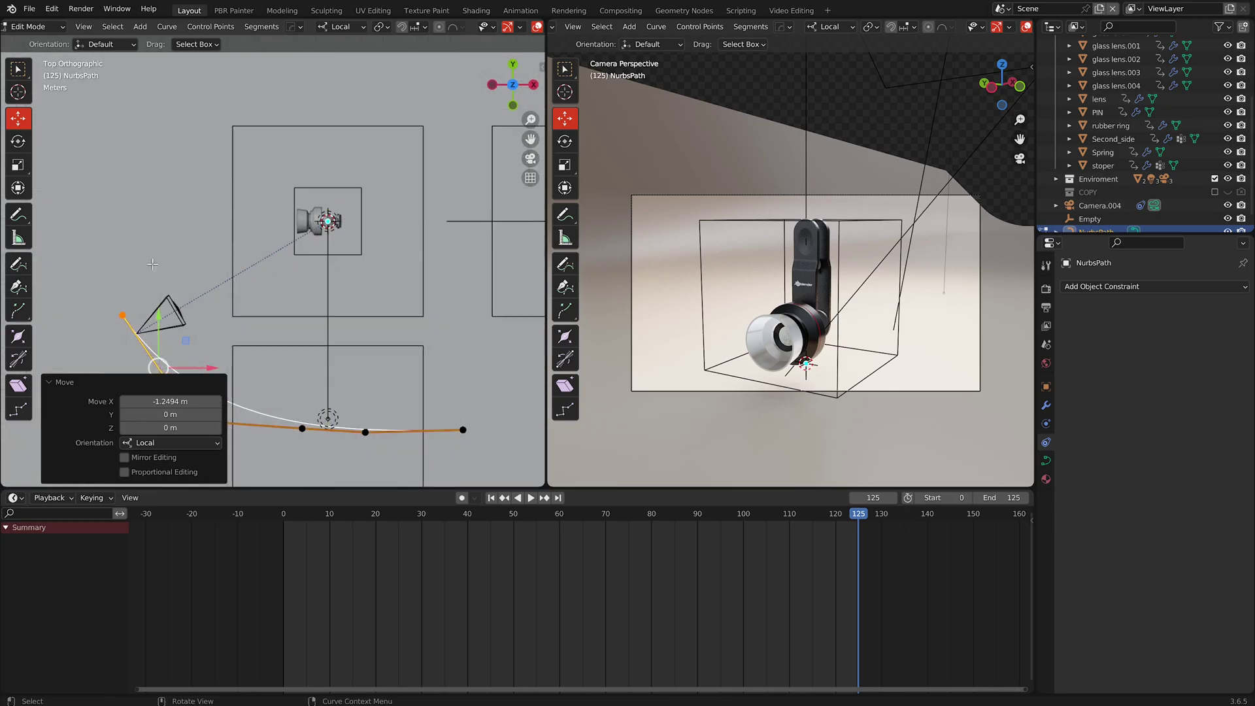
pyautogui.scroll(-1, 164, 267)
pyautogui.hotkey('alt', 'a')
pyautogui.moveTo(128, 315); pyautogui.dragTo(139, 330)
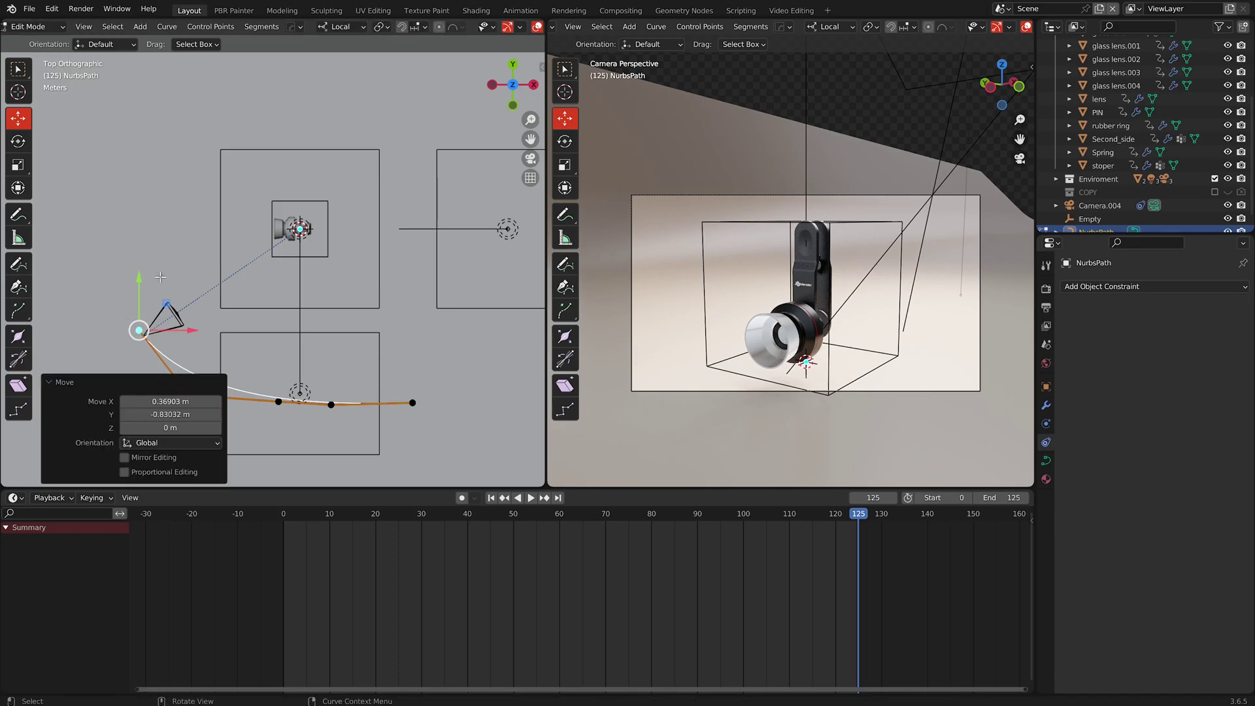
pyautogui.scroll(-2, 125, 269)
pyautogui.scroll(-2, 388, 345)
pyautogui.scroll(4, 265, 383)
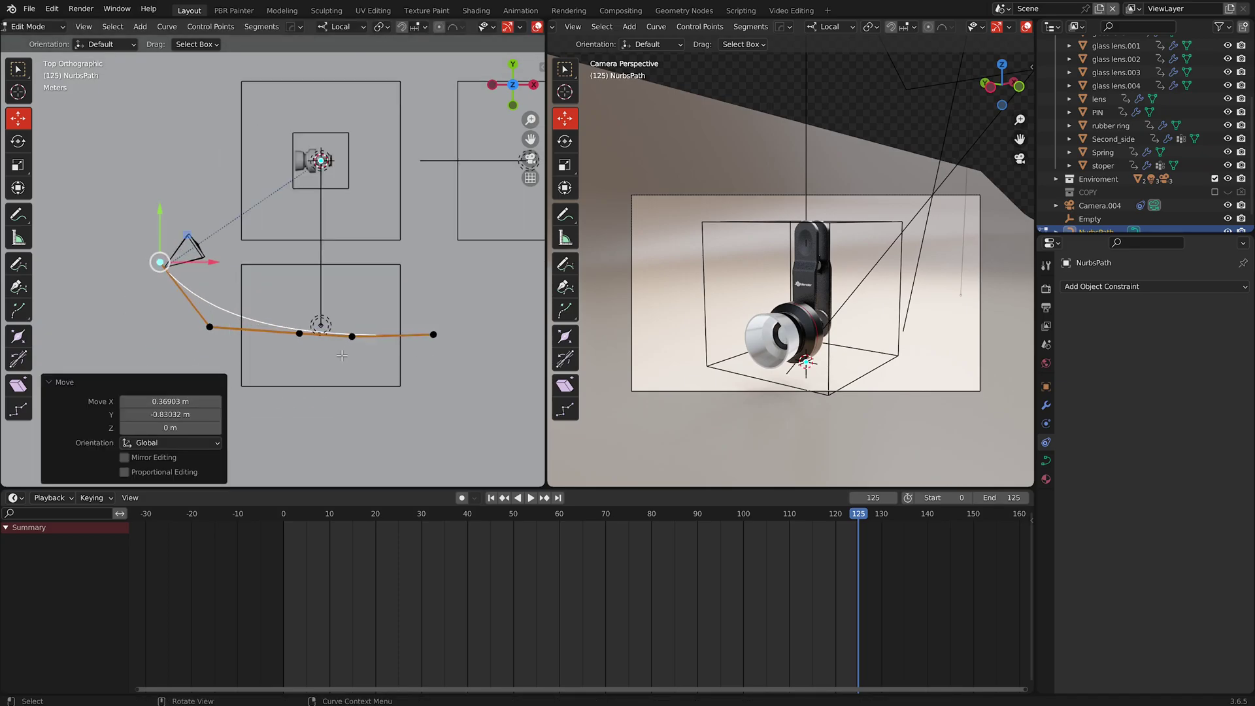
pyautogui.moveTo(209, 268)
pyautogui.mouseDown()
pyautogui.moveTo(195, 277)
pyautogui.moveTo(206, 273)
pyautogui.mouseUp()
pyautogui.click(195, 255)
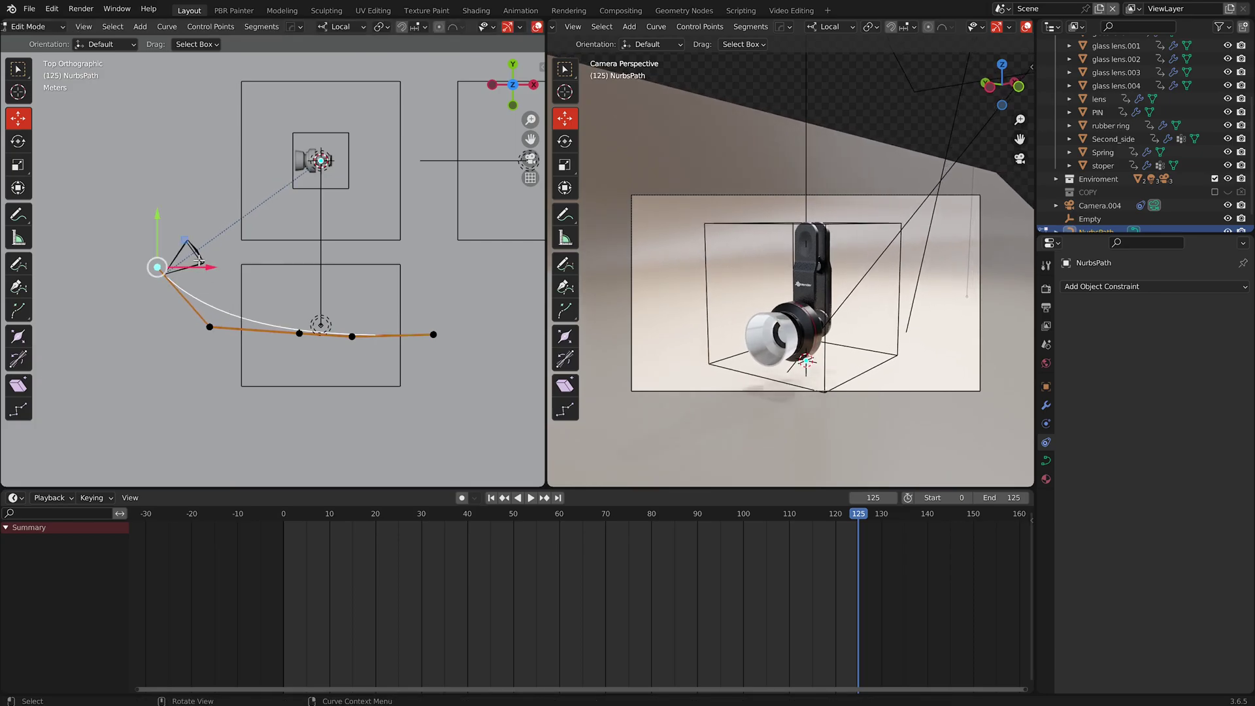
pyautogui.hotkey('ctrl', 'Tab')
pyautogui.click(195, 229)
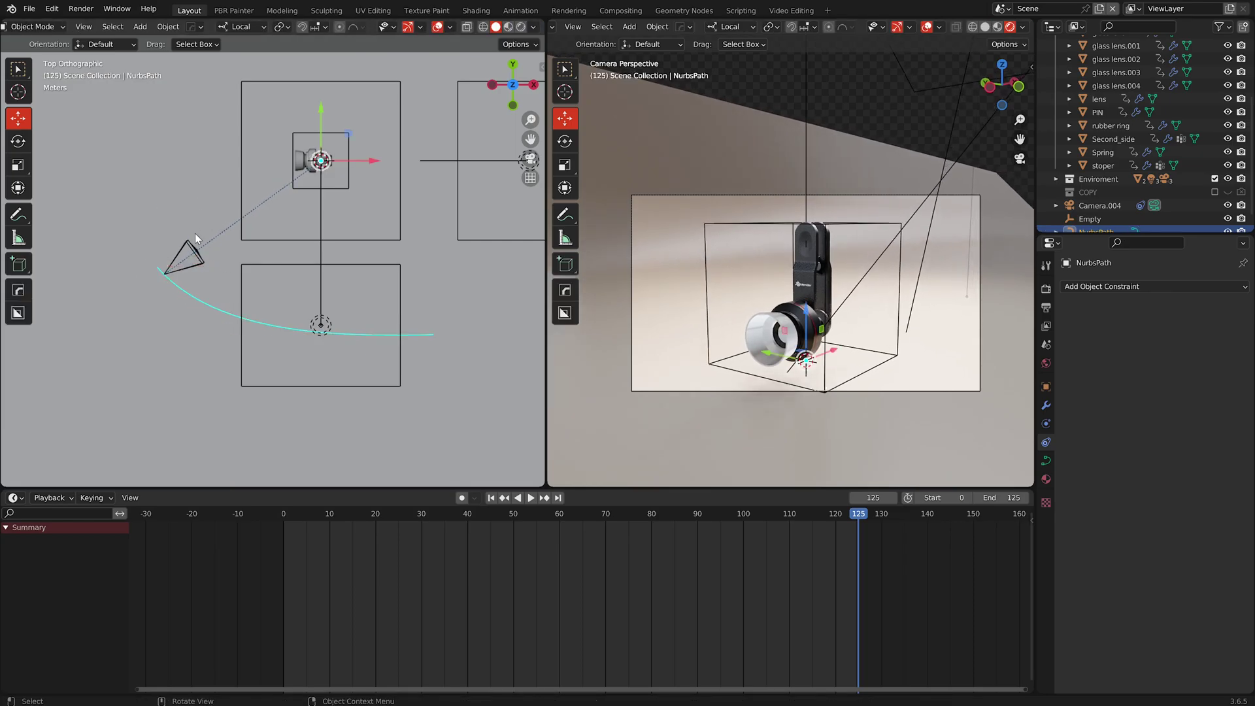
# - Select the camera and move it about 10.79 m in X and -2.68 m in Y, back to the high end of the path
pyautogui.click(191, 259)
pyautogui.click(195, 266)
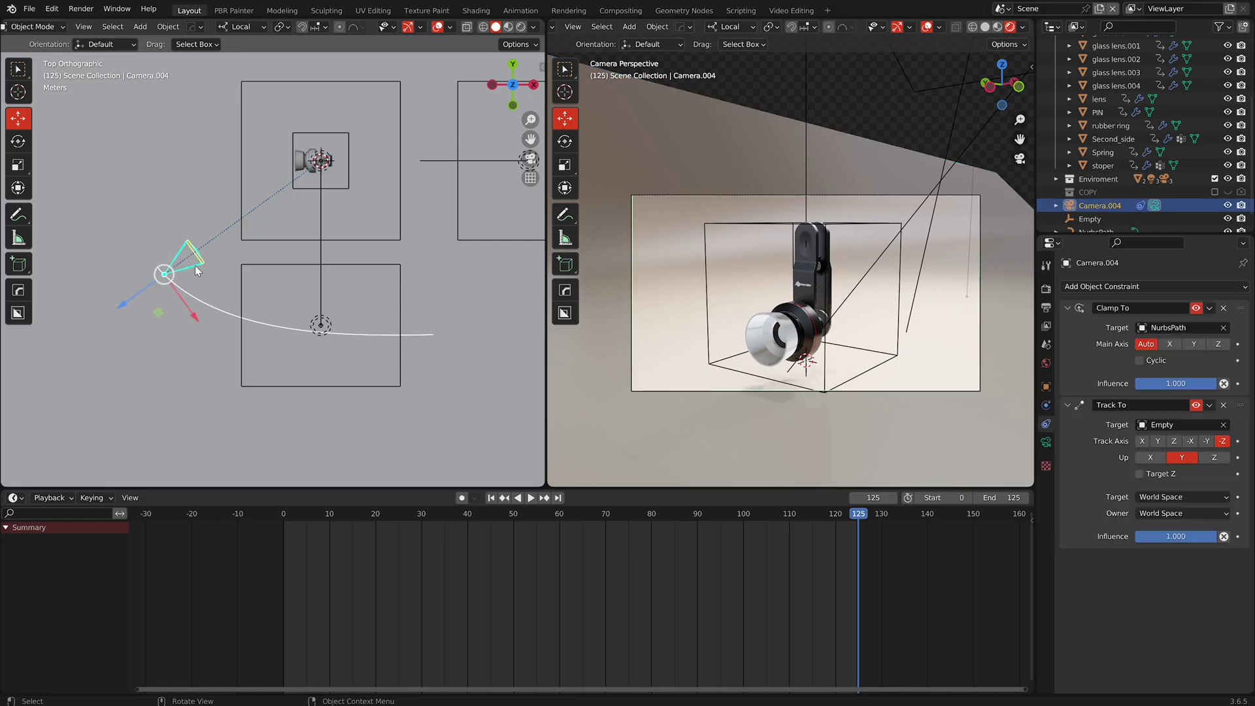
pyautogui.press('g')
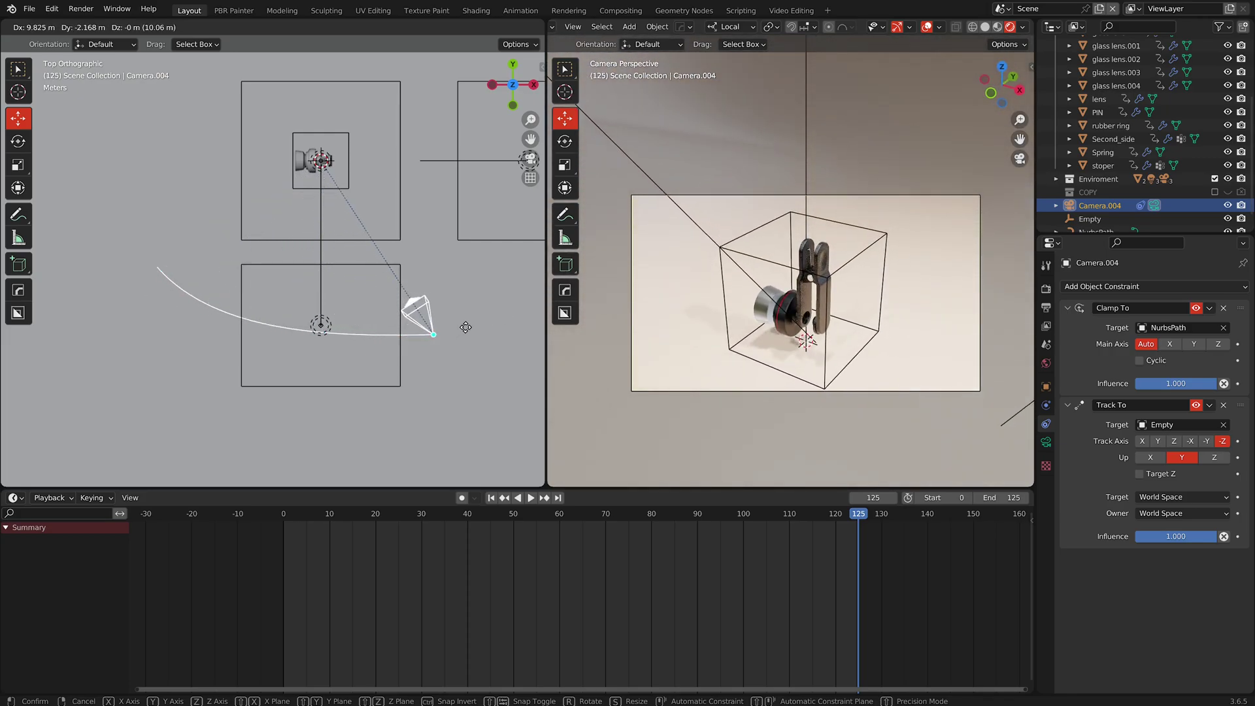
pyautogui.click(493, 347)
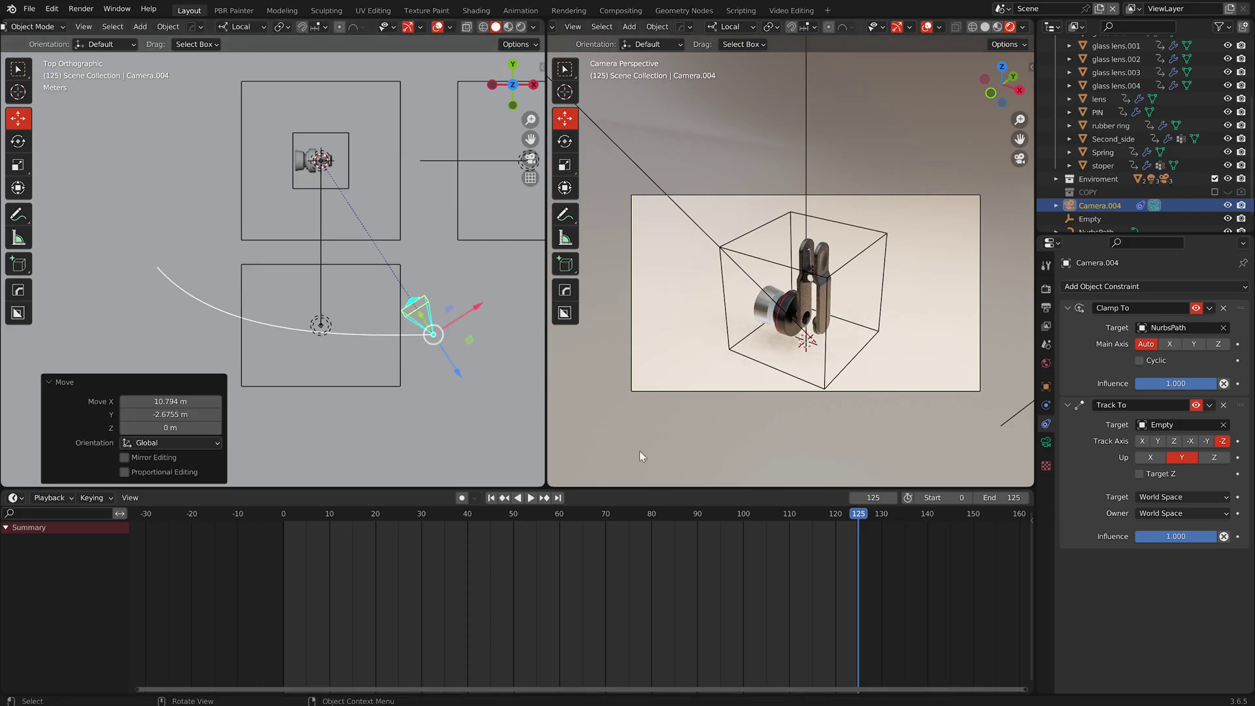
# - Return to frame 0, turn on auto keying, and keyframe the camera's X, Y and Z location
pyautogui.moveTo(858, 518); pyautogui.dragTo(282, 538)
pyautogui.press('space')
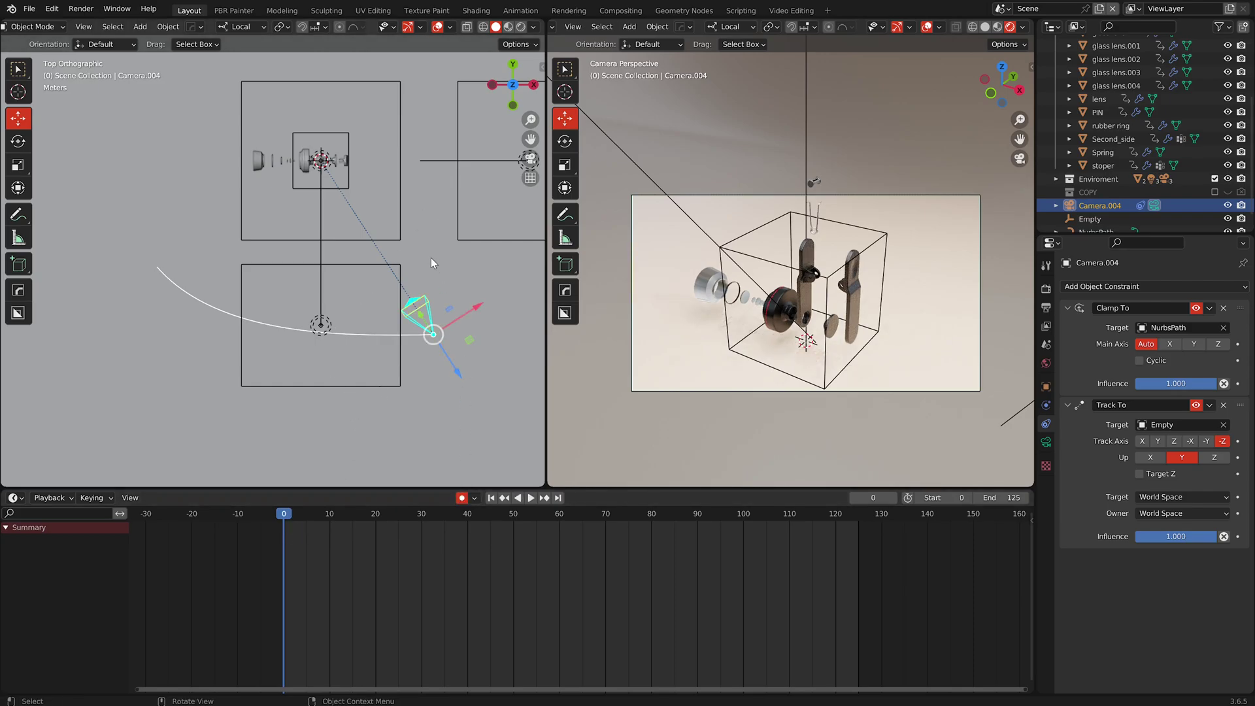
pyautogui.press('n')
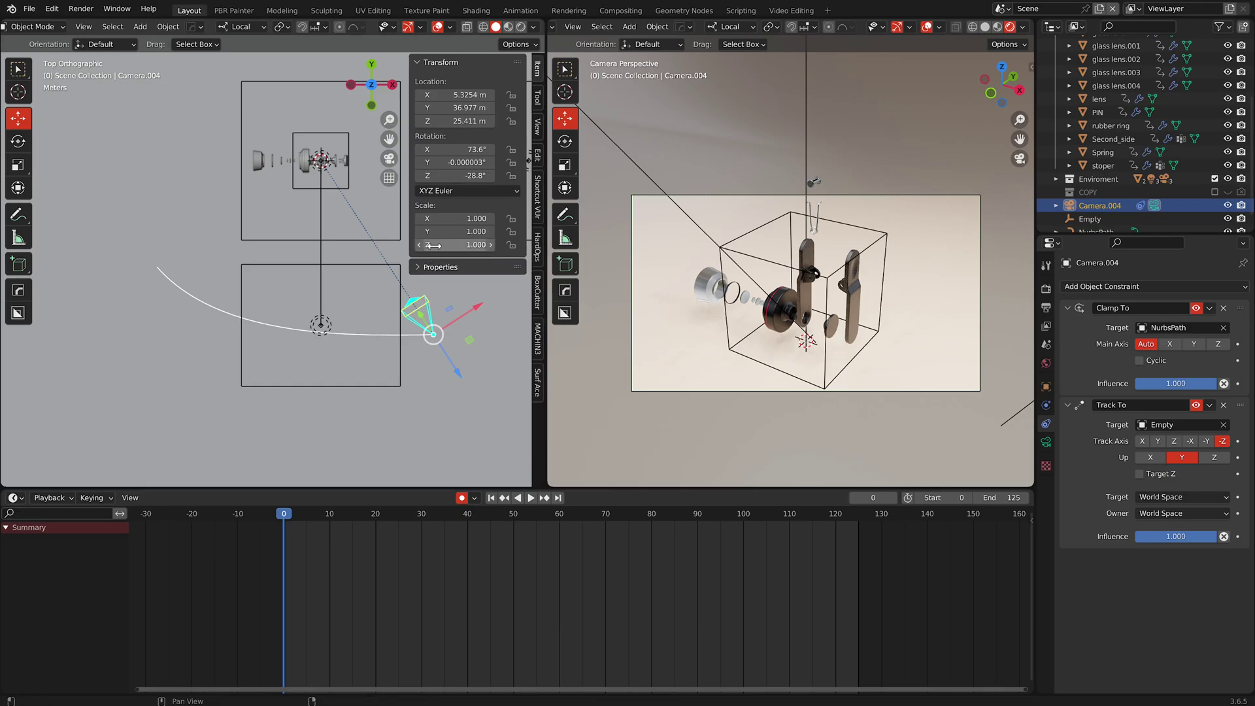
pyautogui.rightClick(430, 95)
pyautogui.click(426, 98)
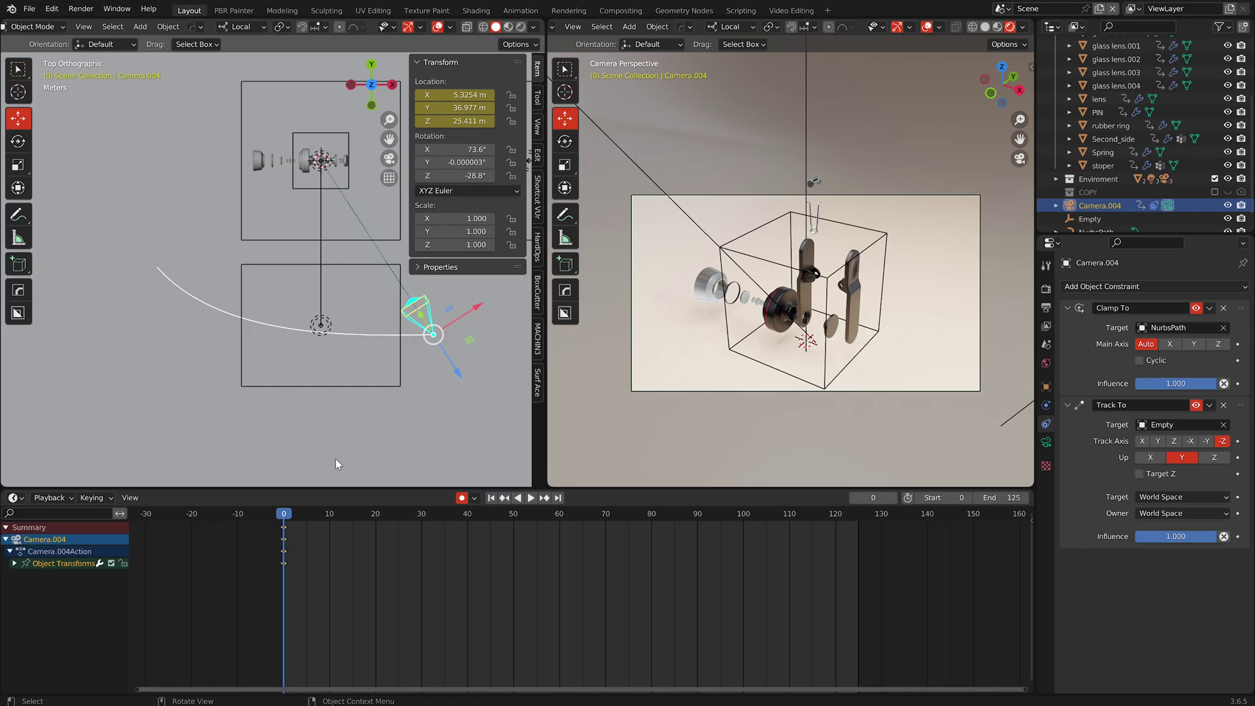
# - At frame 125, move the camera along the path to its low end with auto keying on, keyframing the end position
pyautogui.press('space')
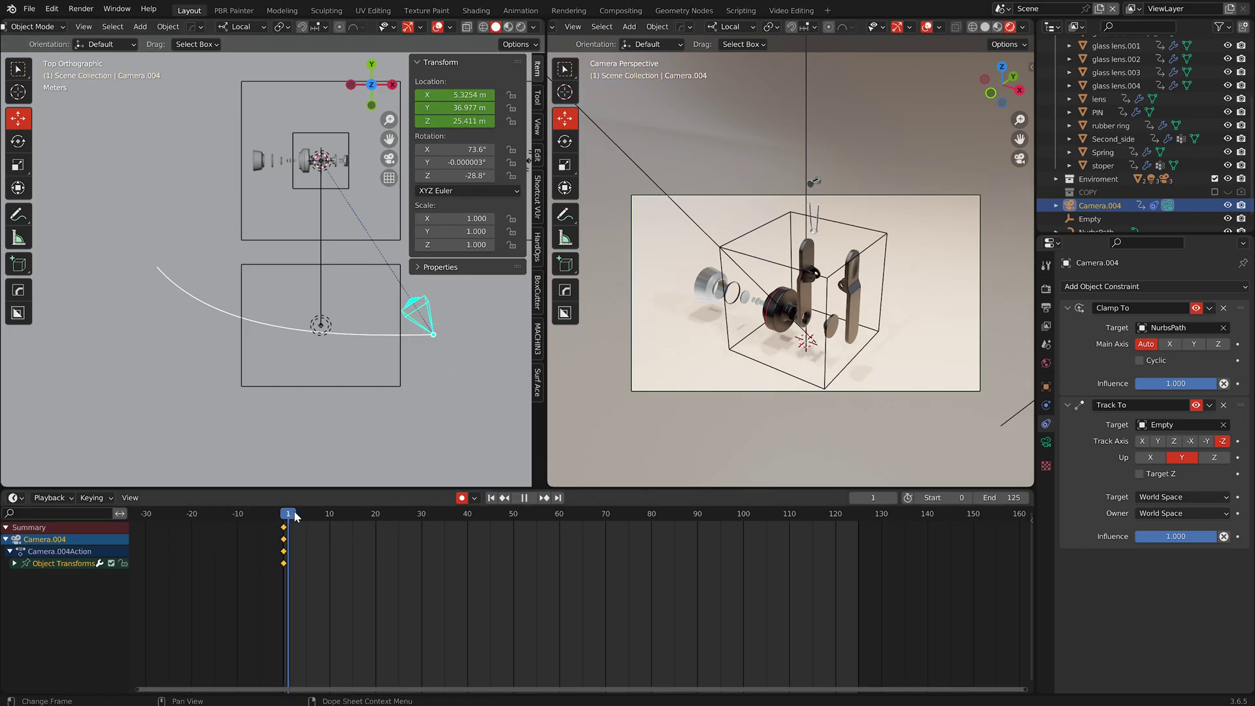
pyautogui.moveTo(528, 520); pyautogui.dragTo(856, 523)
pyautogui.press('space')
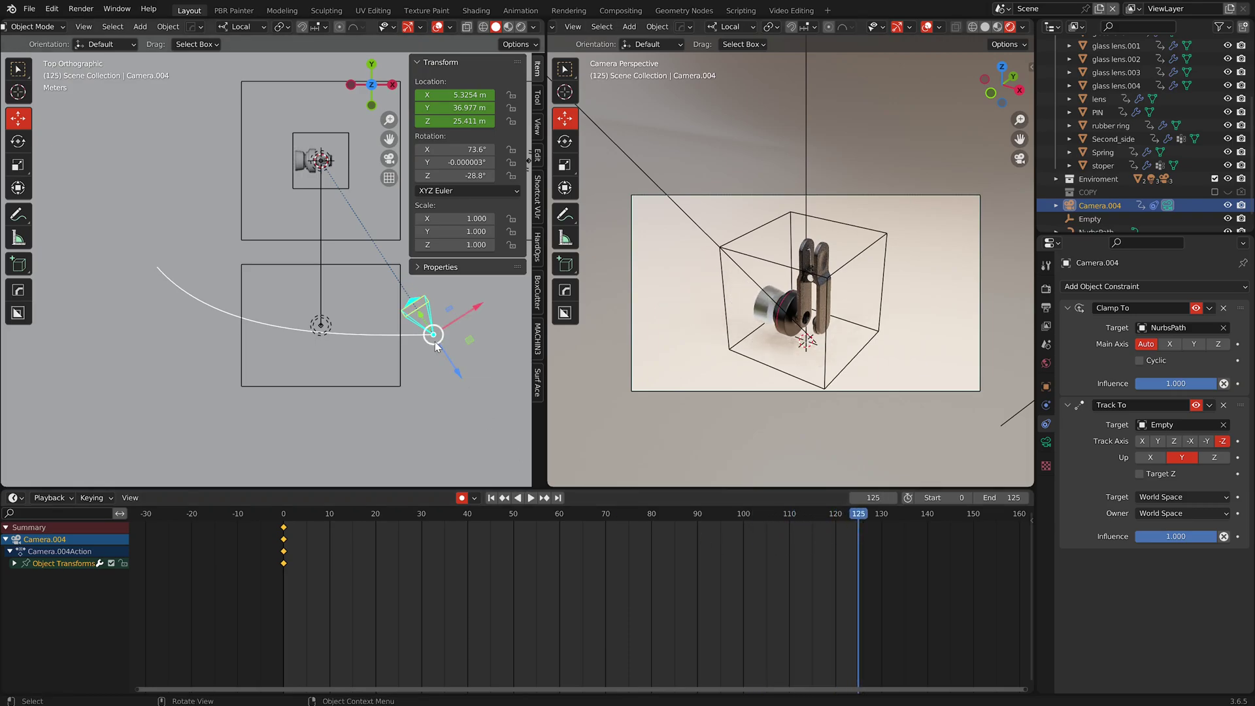
pyautogui.moveTo(434, 341); pyautogui.dragTo(376, 238)
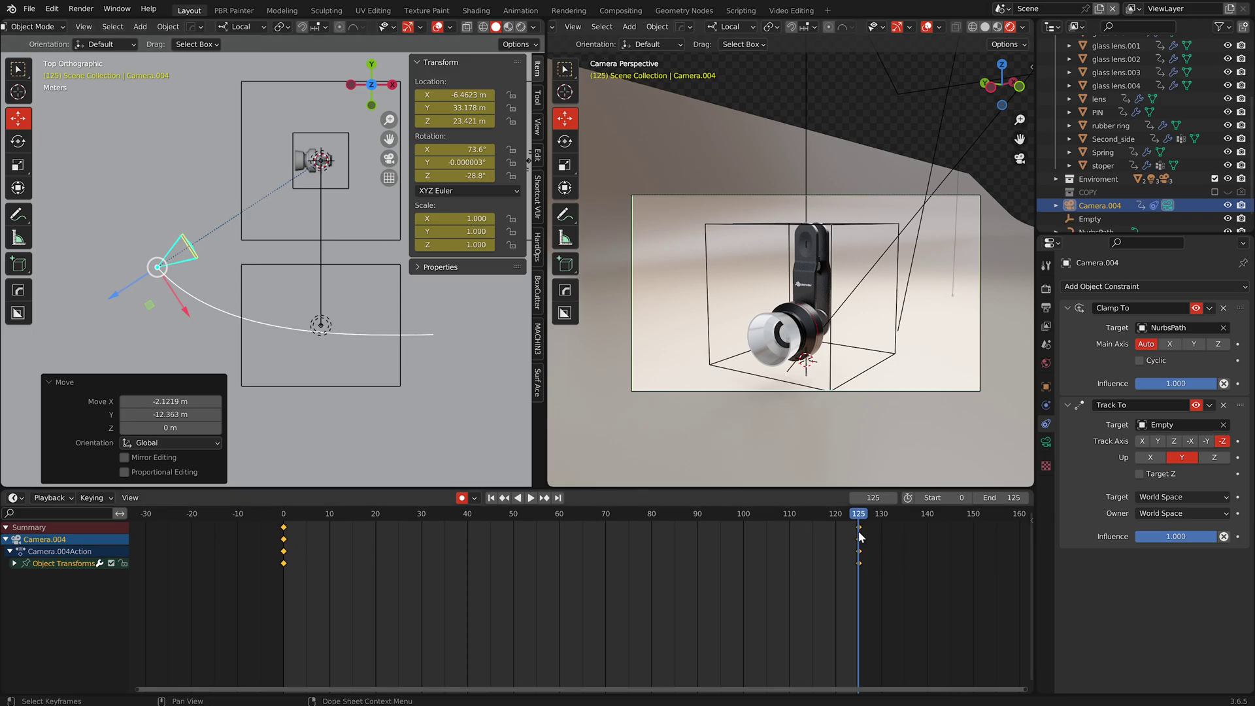
# - Play back the camera move from frame 0 and return to the first frame
pyautogui.moveTo(863, 518); pyautogui.dragTo(288, 537)
pyautogui.press('space')
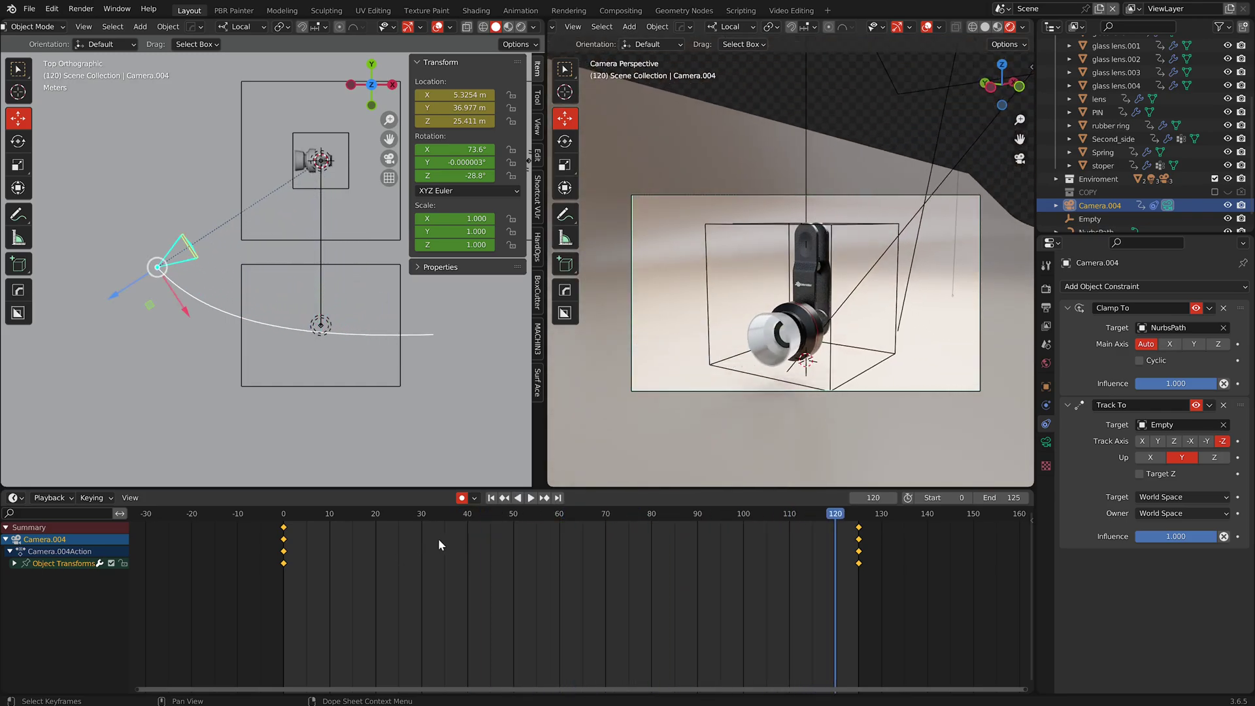
pyautogui.press('space')
pyautogui.moveTo(304, 516); pyautogui.dragTo(284, 516)
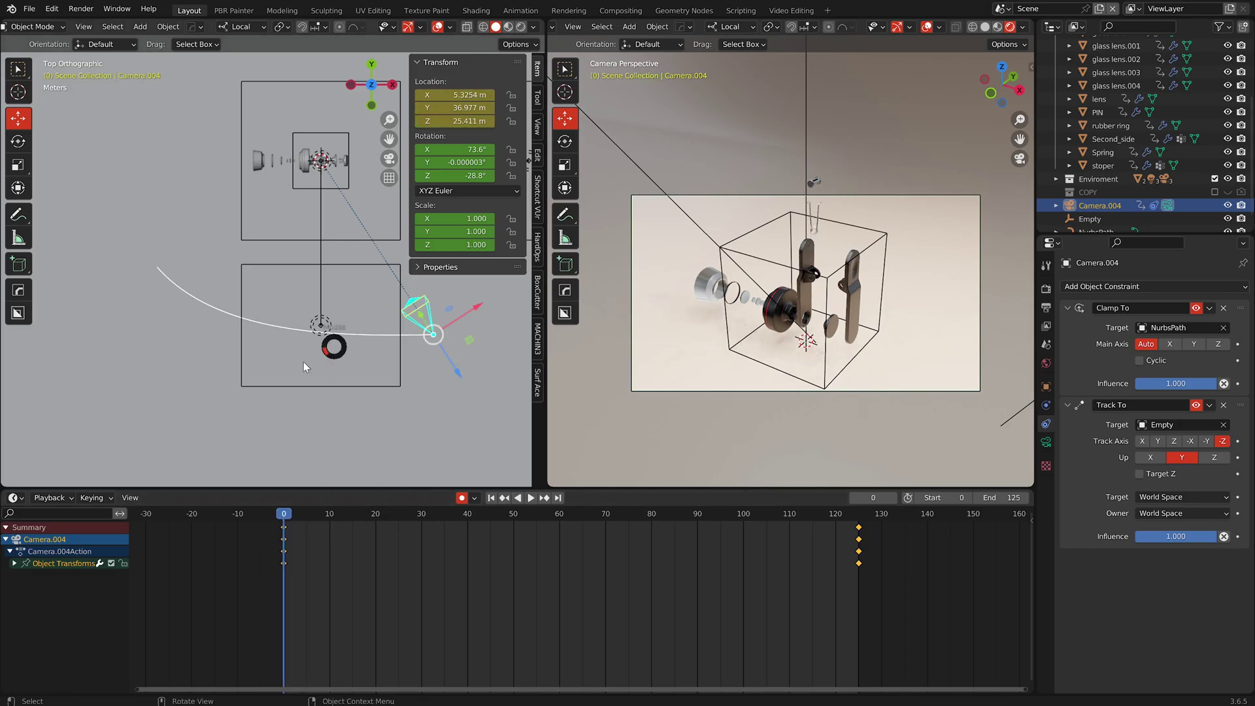
# - Reopen the path for editing, move its high end point about -0.65 m in X, and play back the animation
pyautogui.click(361, 336)
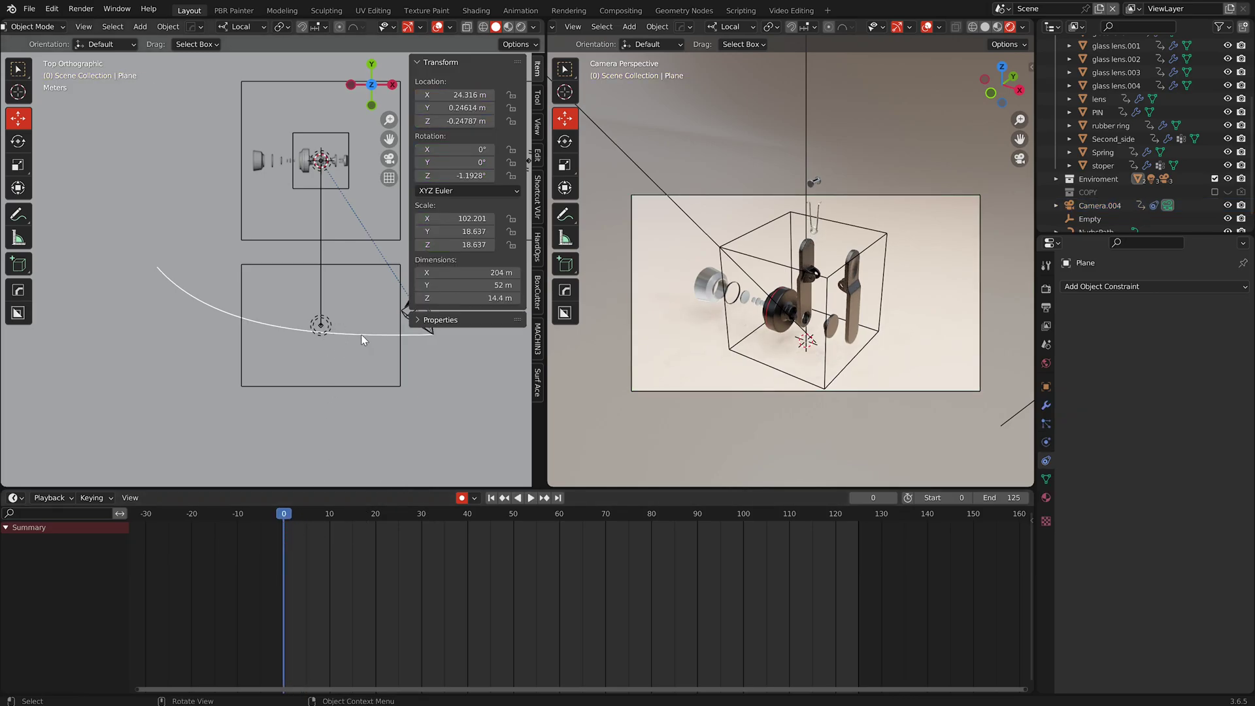
pyautogui.press('Tab')
pyautogui.click(255, 351)
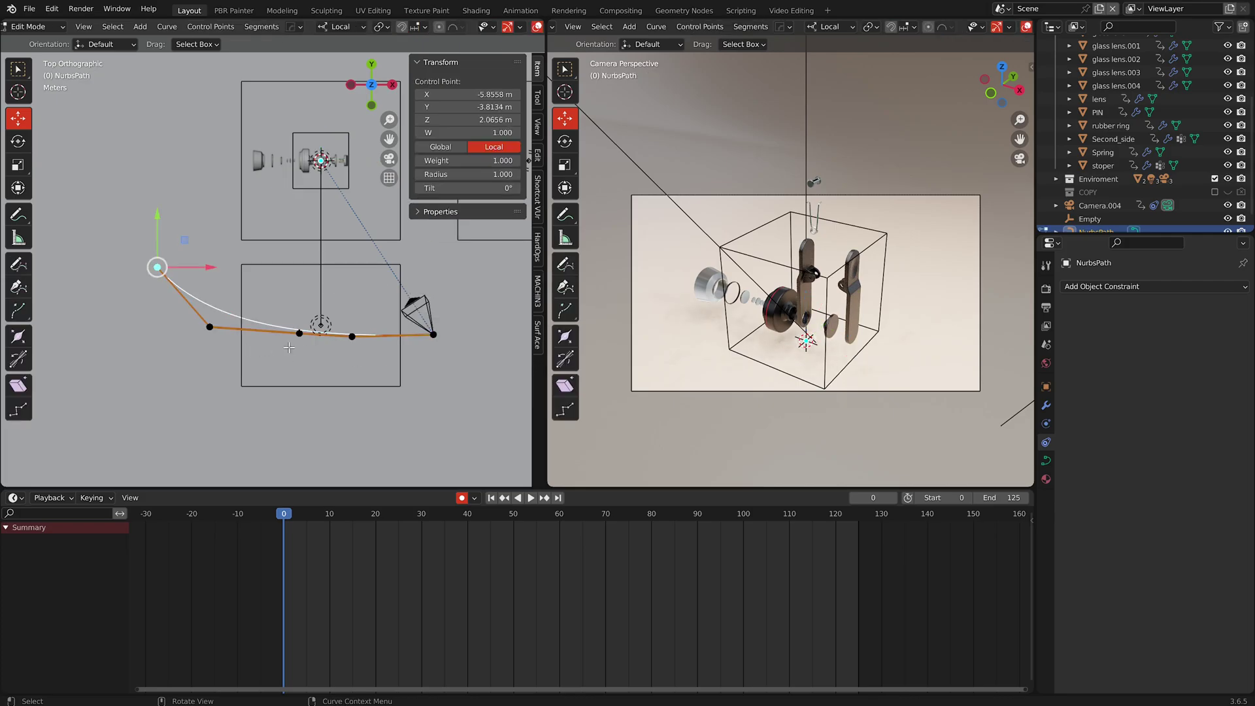
pyautogui.click(433, 334)
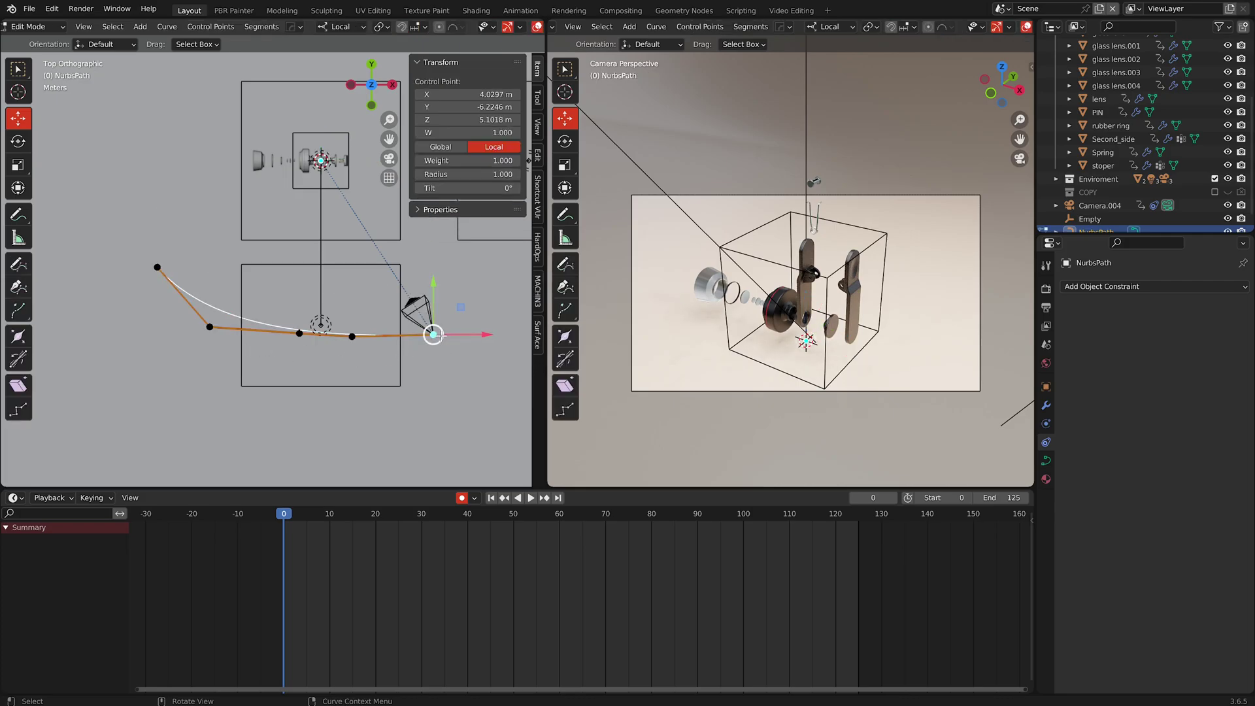
pyautogui.press('space')
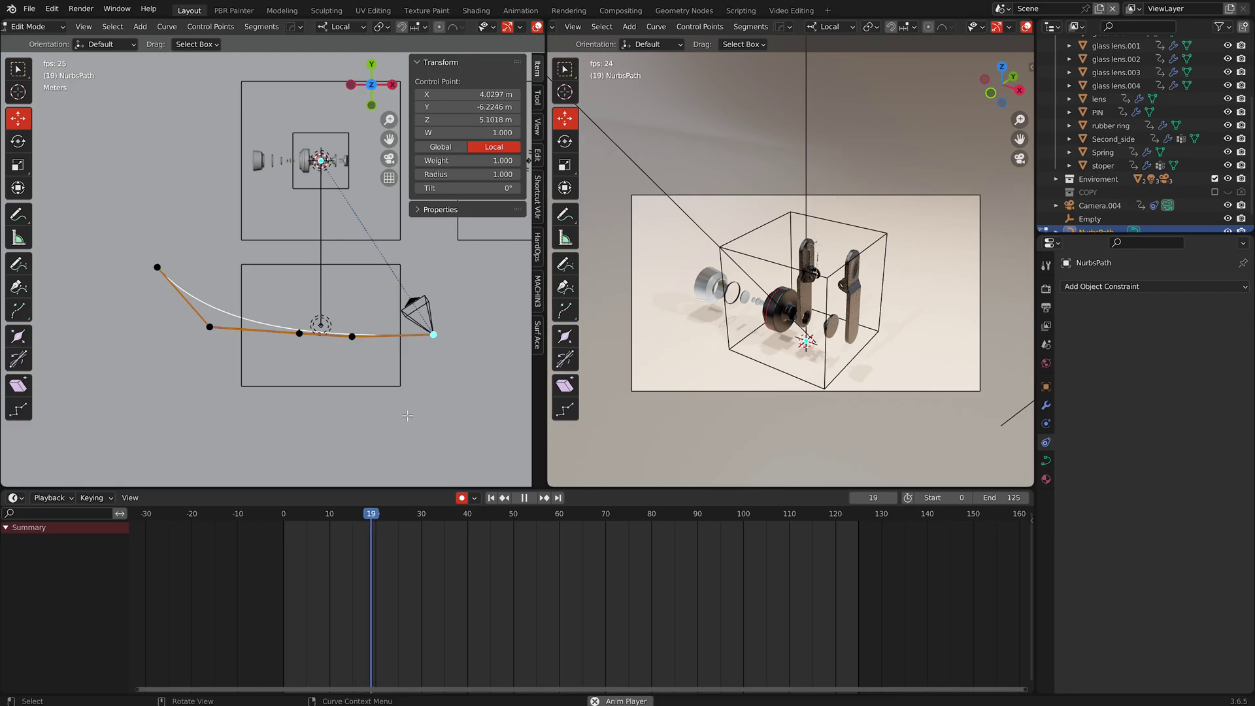
pyautogui.moveTo(433, 334)
pyautogui.mouseDown()
pyautogui.moveTo(456, 335)
pyautogui.moveTo(402, 336)
pyautogui.moveTo(434, 333)
pyautogui.moveTo(415, 335)
pyautogui.mouseUp()
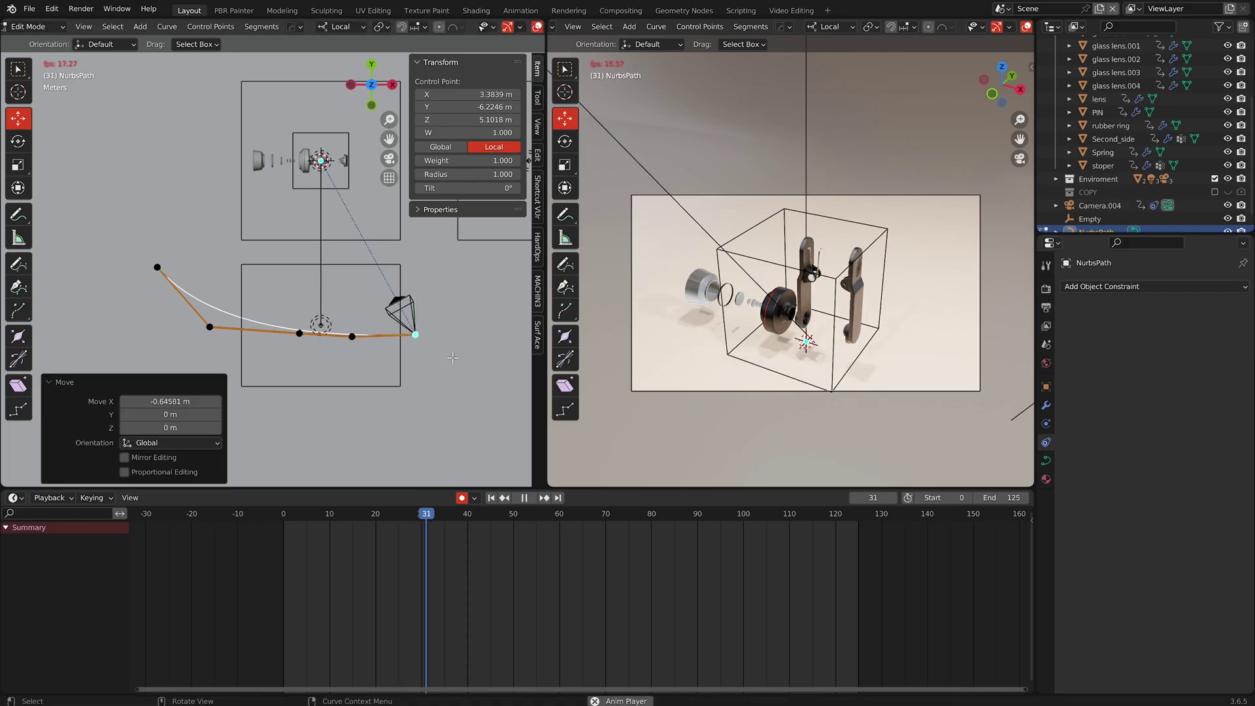
pyautogui.press('space')
pyautogui.moveTo(500, 514); pyautogui.dragTo(276, 532)
pyautogui.press('space')
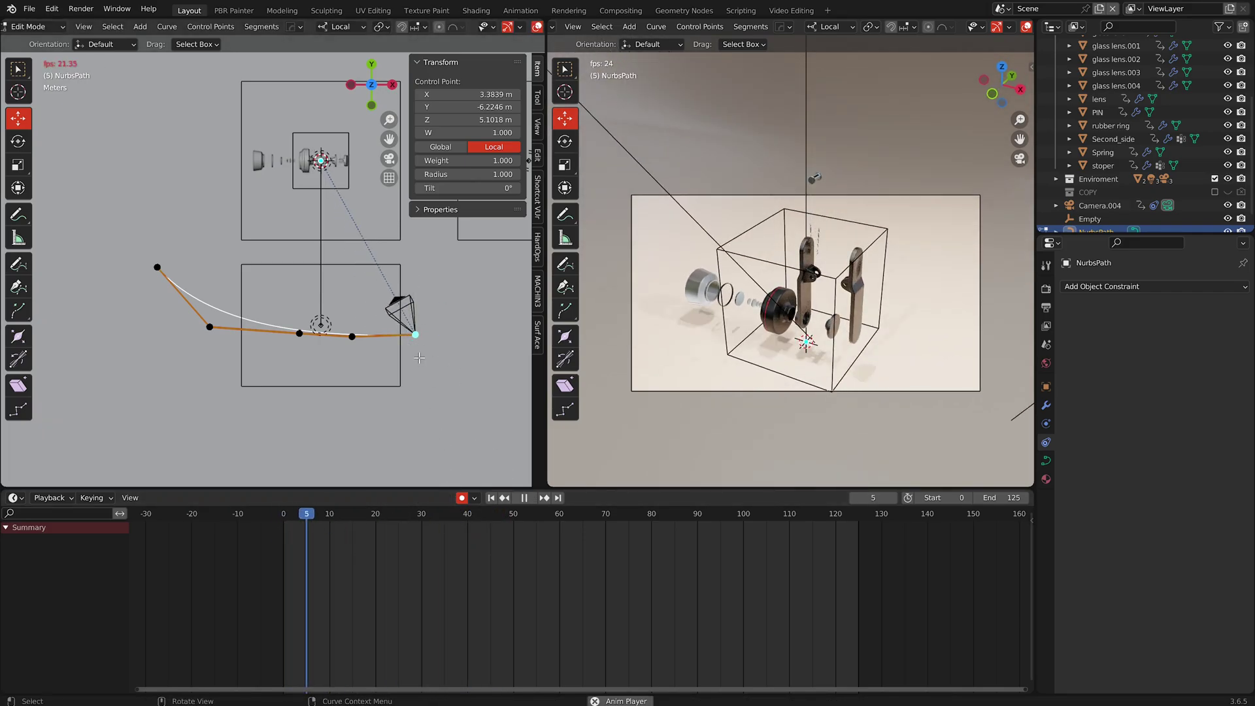
pyautogui.press('space')
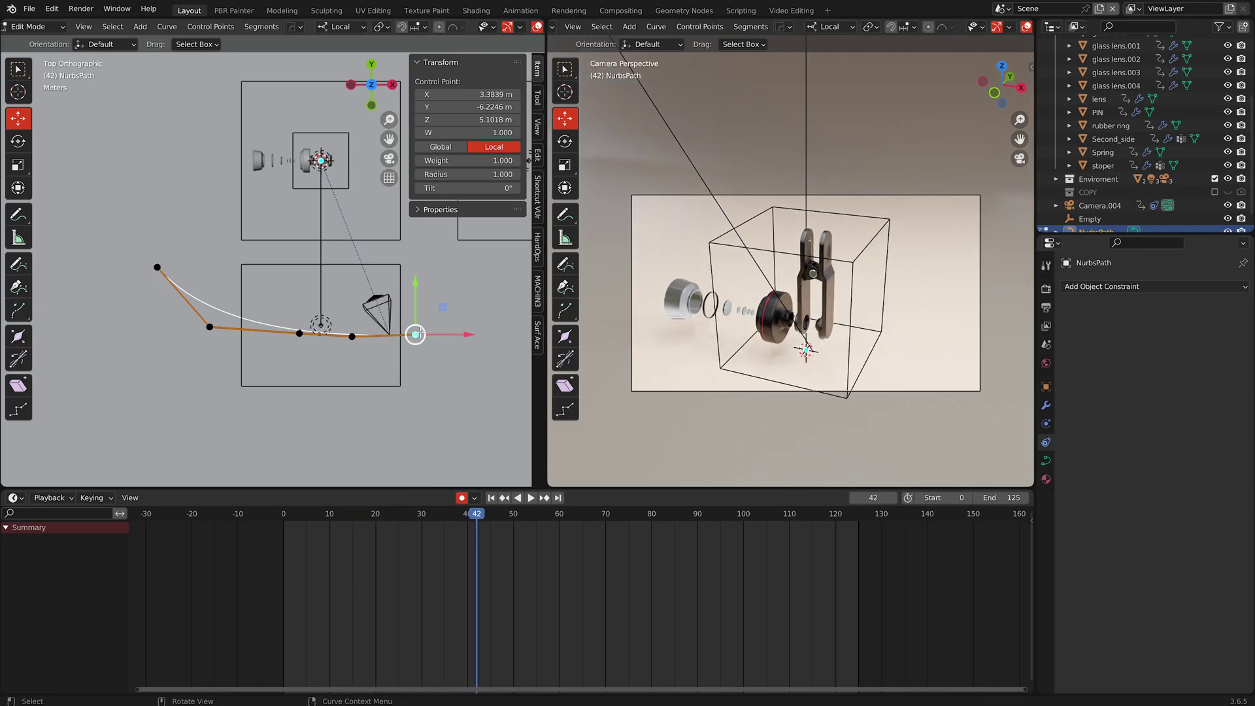
# - Move the path's high end point outward, about 2.31 m in X and 0.23 m in Y, reviewing it from frame 0
pyautogui.moveTo(415, 334); pyautogui.dragTo(465, 328)
pyautogui.press('space')
pyautogui.moveTo(481, 521); pyautogui.dragTo(282, 524)
pyautogui.press('space')
pyautogui.moveTo(515, 327); pyautogui.dragTo(530, 327)
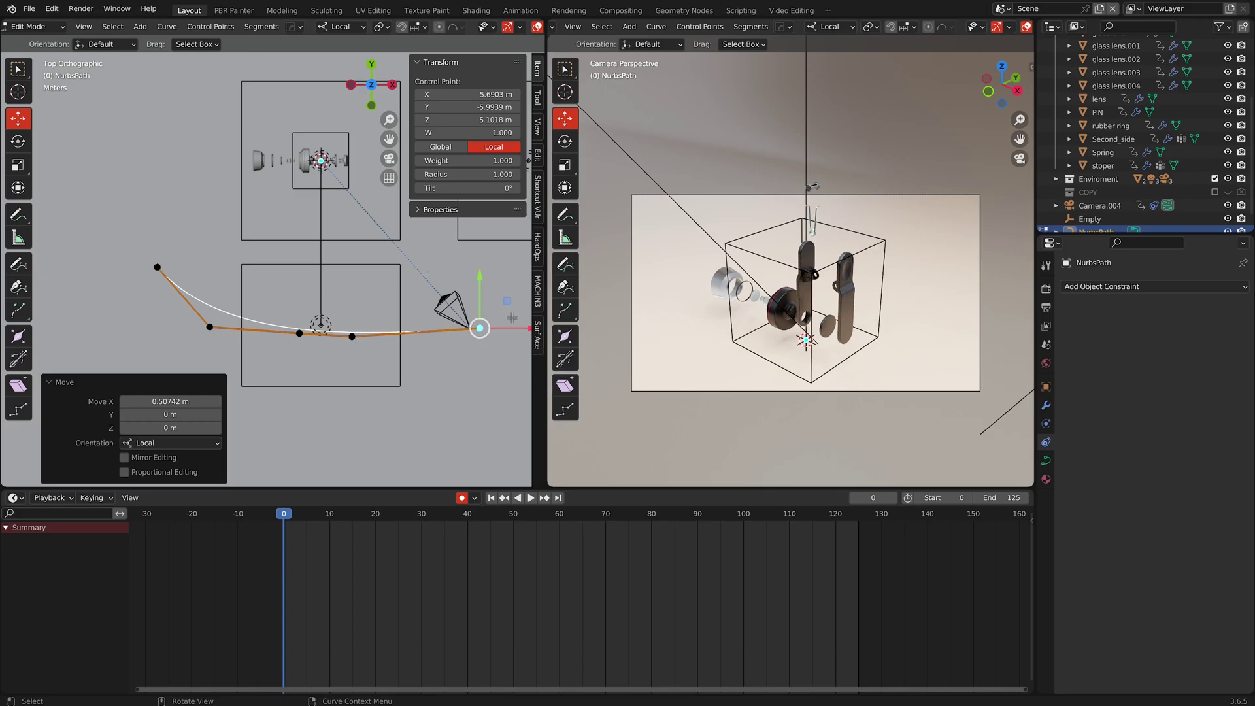
# - Raise the path's high end point about 0.51 m in Z and play back the animation
pyautogui.moveTo(466, 391); pyautogui.dragTo(428, 284, button='middle')
pyautogui.moveTo(479, 284); pyautogui.dragTo(478, 268)
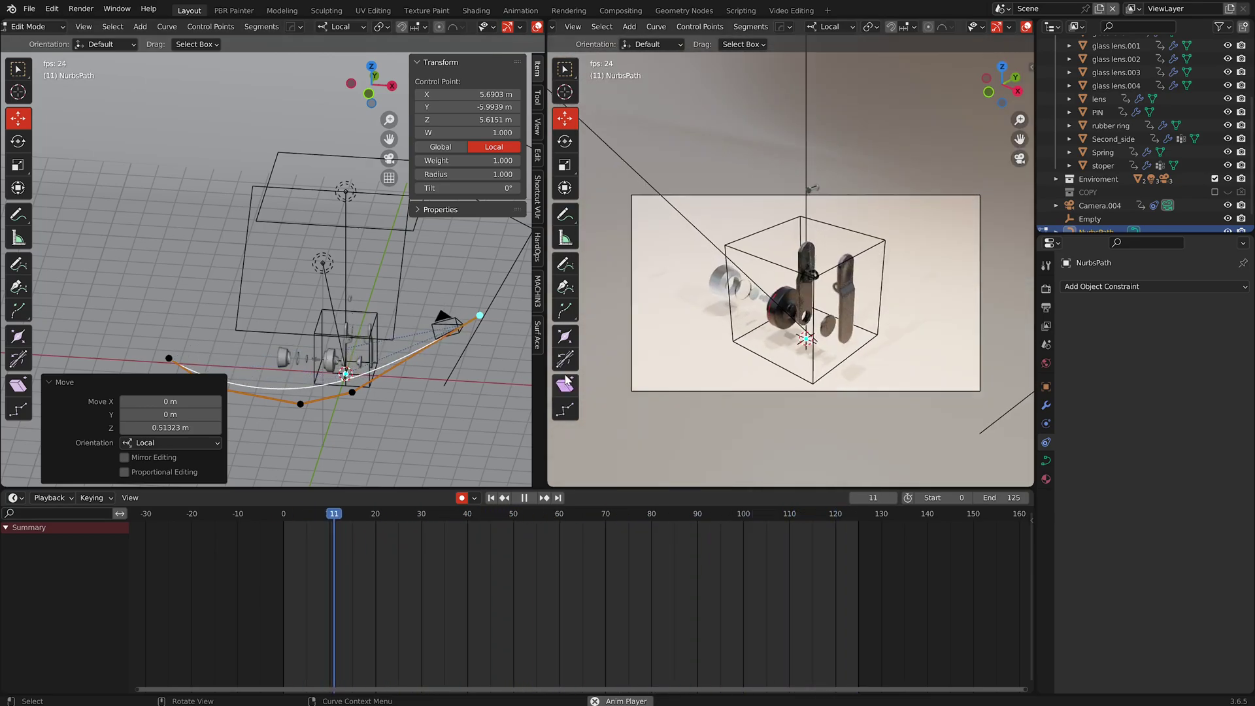
pyautogui.press('KP_7')
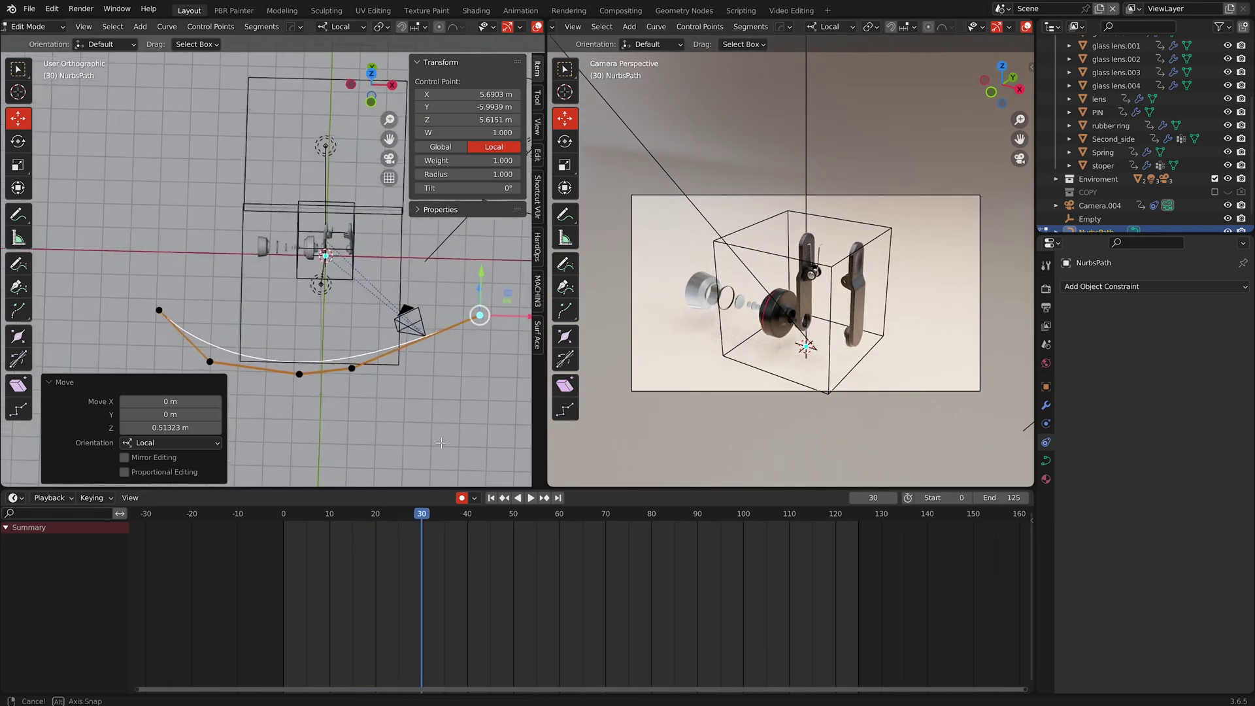
pyautogui.press('space')
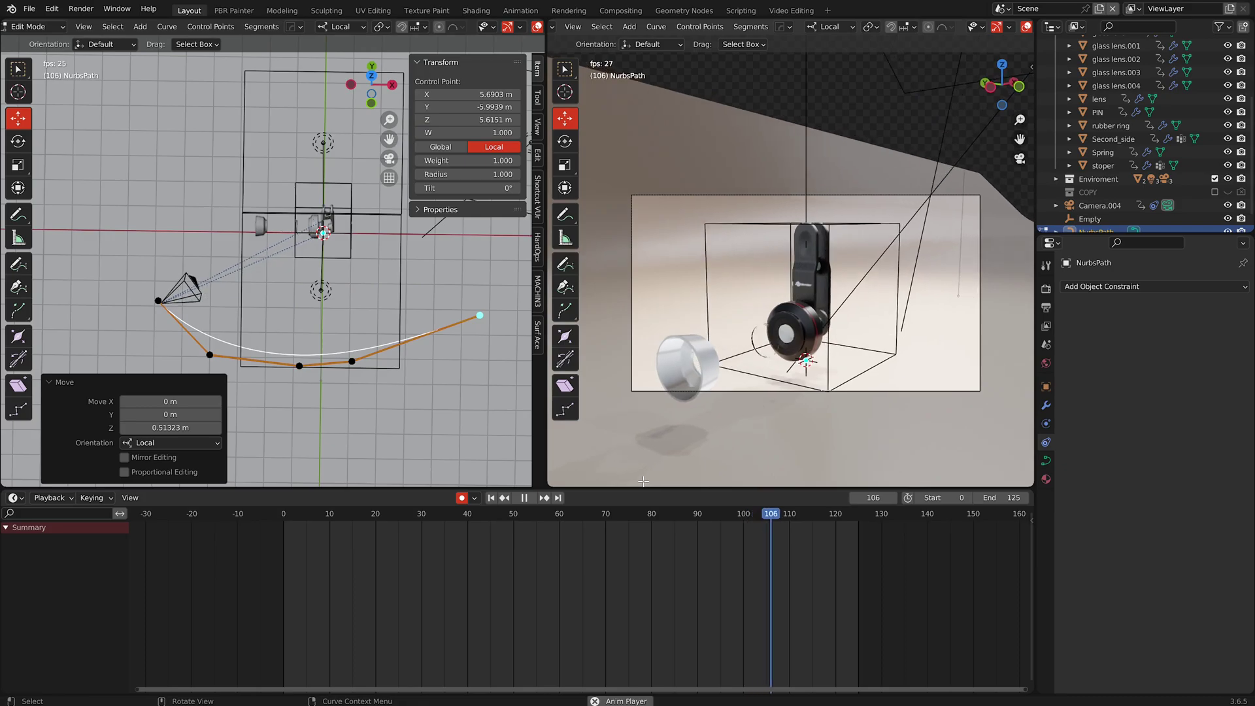
# - Move the path's low end point about -0.69 m in X and 0.62 m in Y, checking the camera framing at frame 125
pyautogui.moveTo(856, 513); pyautogui.dragTo(801, 522)
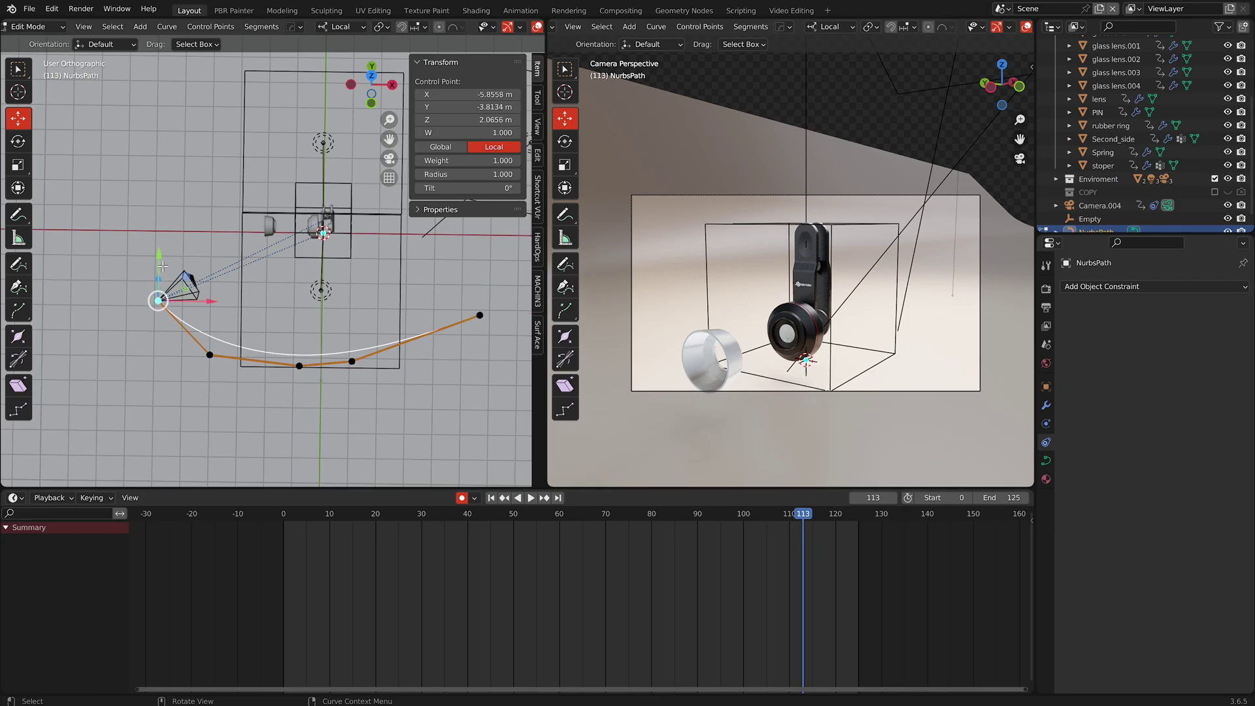
pyautogui.moveTo(159, 258); pyautogui.dragTo(159, 246)
pyautogui.moveTo(210, 291); pyautogui.dragTo(203, 292)
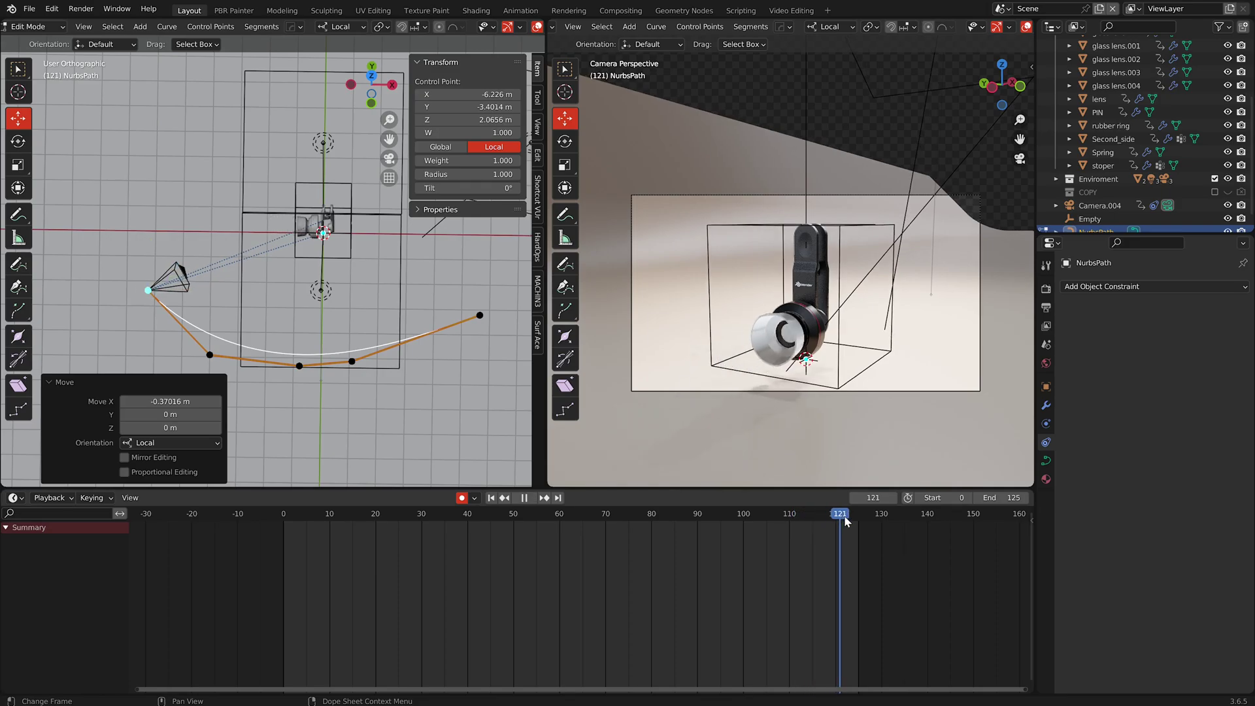
pyautogui.moveTo(857, 525); pyautogui.dragTo(858, 525)
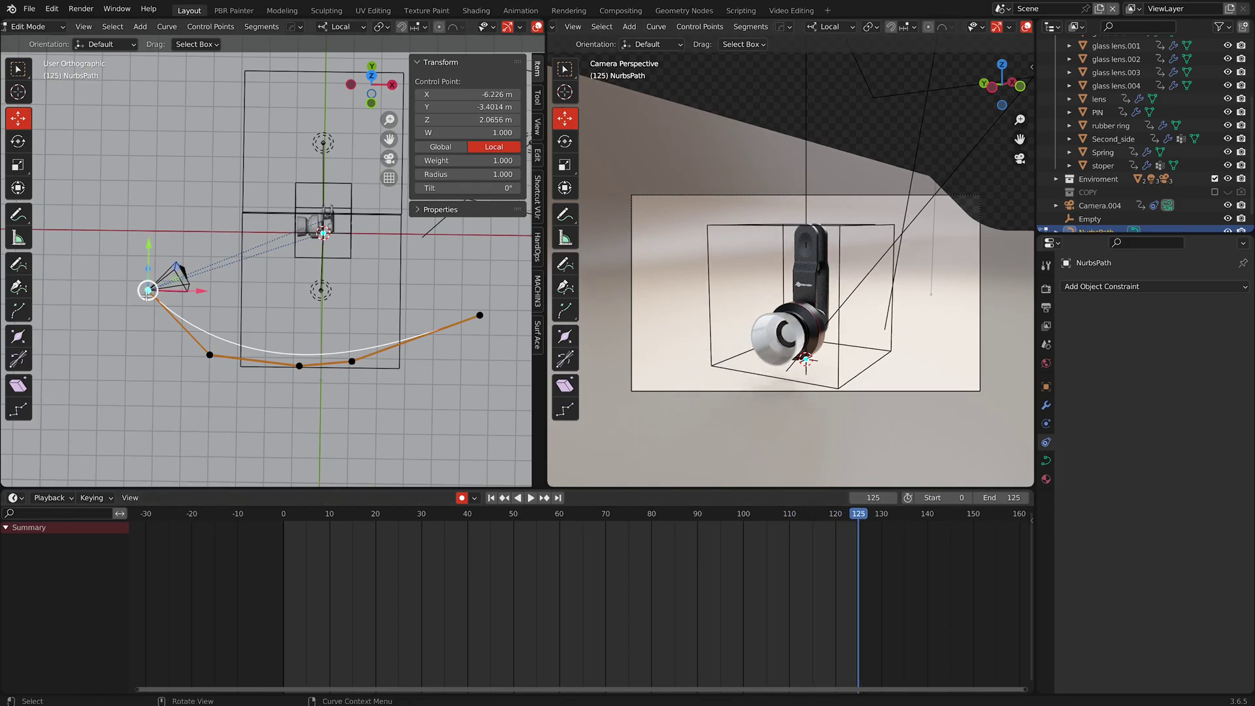
pyautogui.moveTo(208, 295); pyautogui.dragTo(189, 291)
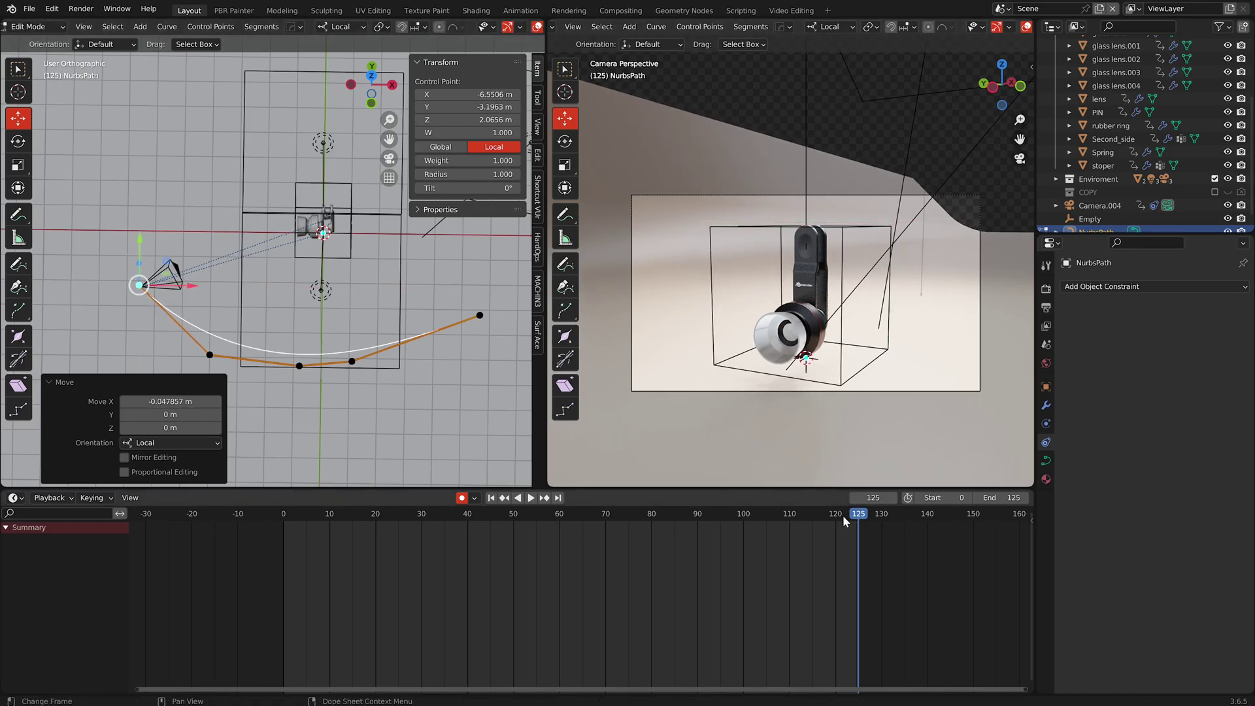
# - Play back the adjusted camera move and leave path editing
pyautogui.moveTo(817, 514); pyautogui.dragTo(311, 499)
pyautogui.press('space')
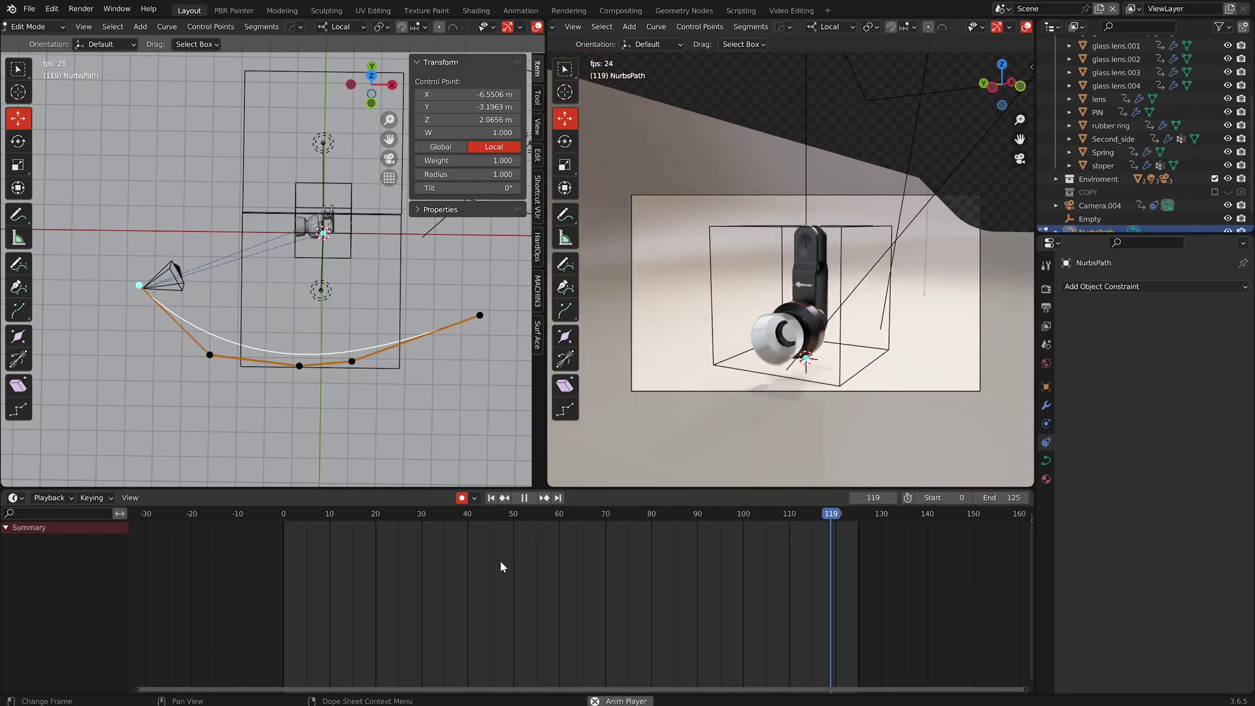
pyautogui.press('Escape')
pyautogui.moveTo(380, 357); pyautogui.dragTo(347, 374, button='middle')
pyautogui.click(301, 328)
pyautogui.moveTo(233, 385); pyautogui.dragTo(351, 346, button='middle')
pyautogui.press('space')
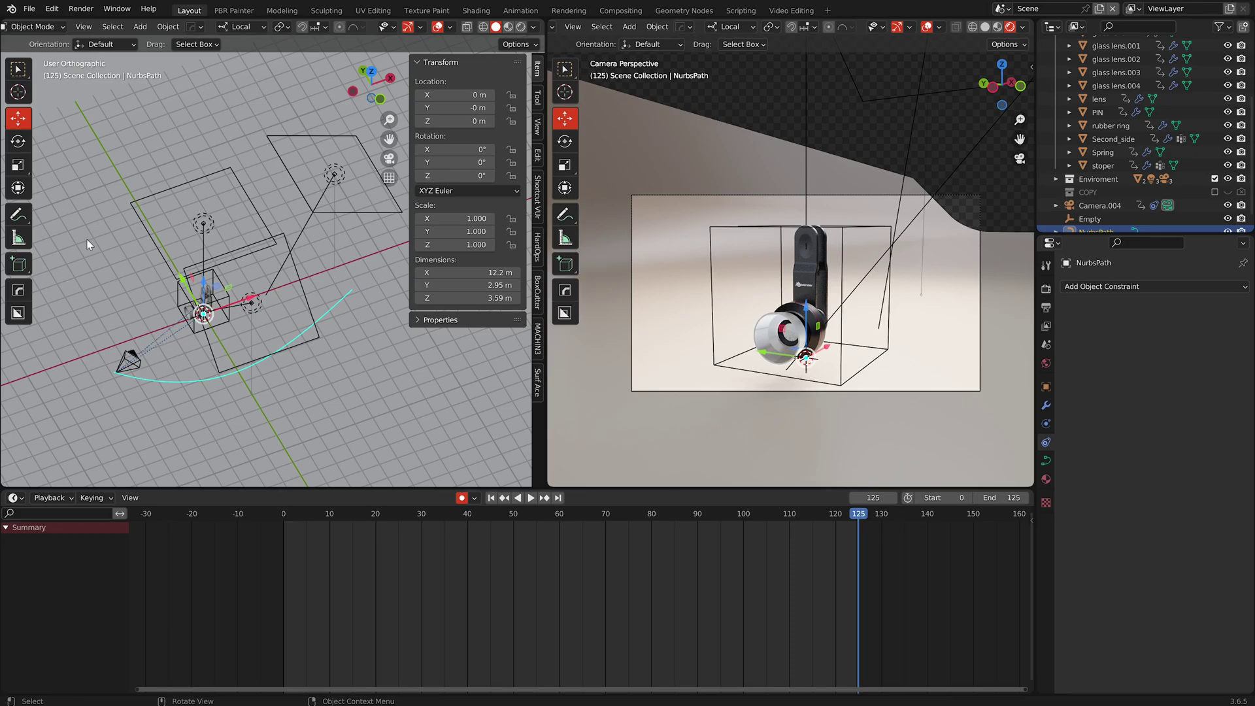
# - Select all objects to show their keyframes and review the whole animation from frame 0 to 125
pyautogui.press('a')
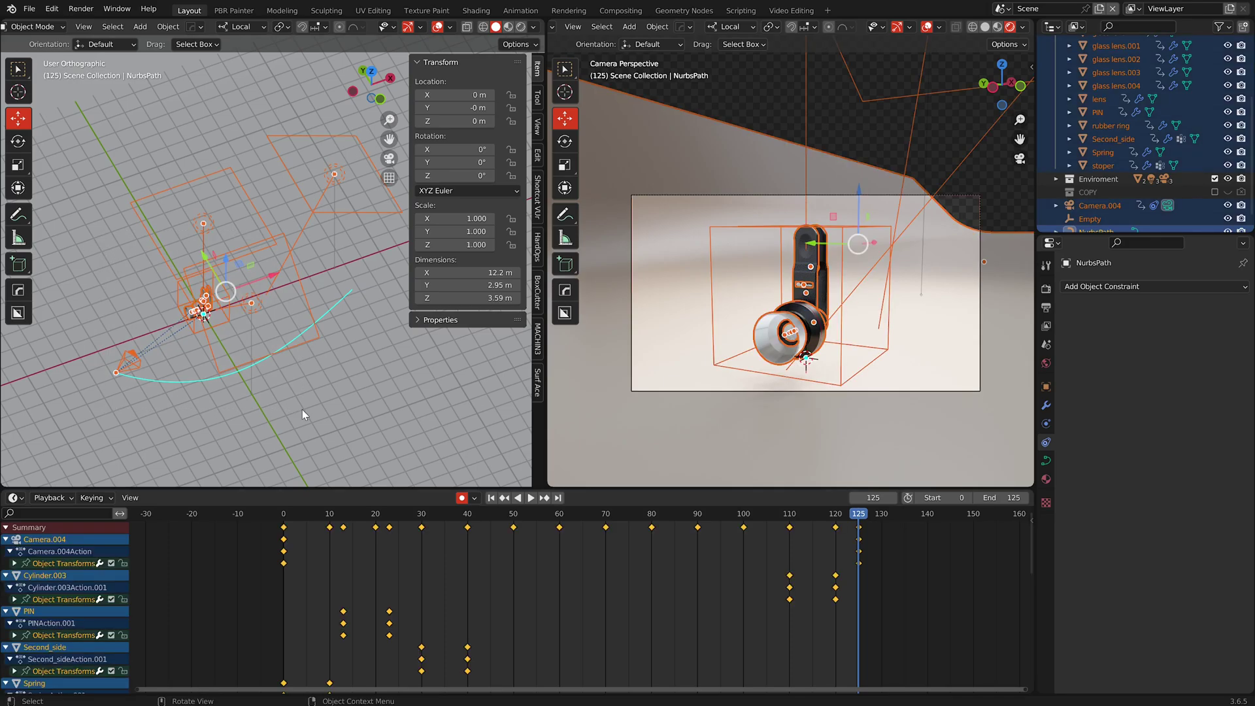
pyautogui.moveTo(822, 515); pyautogui.dragTo(335, 513)
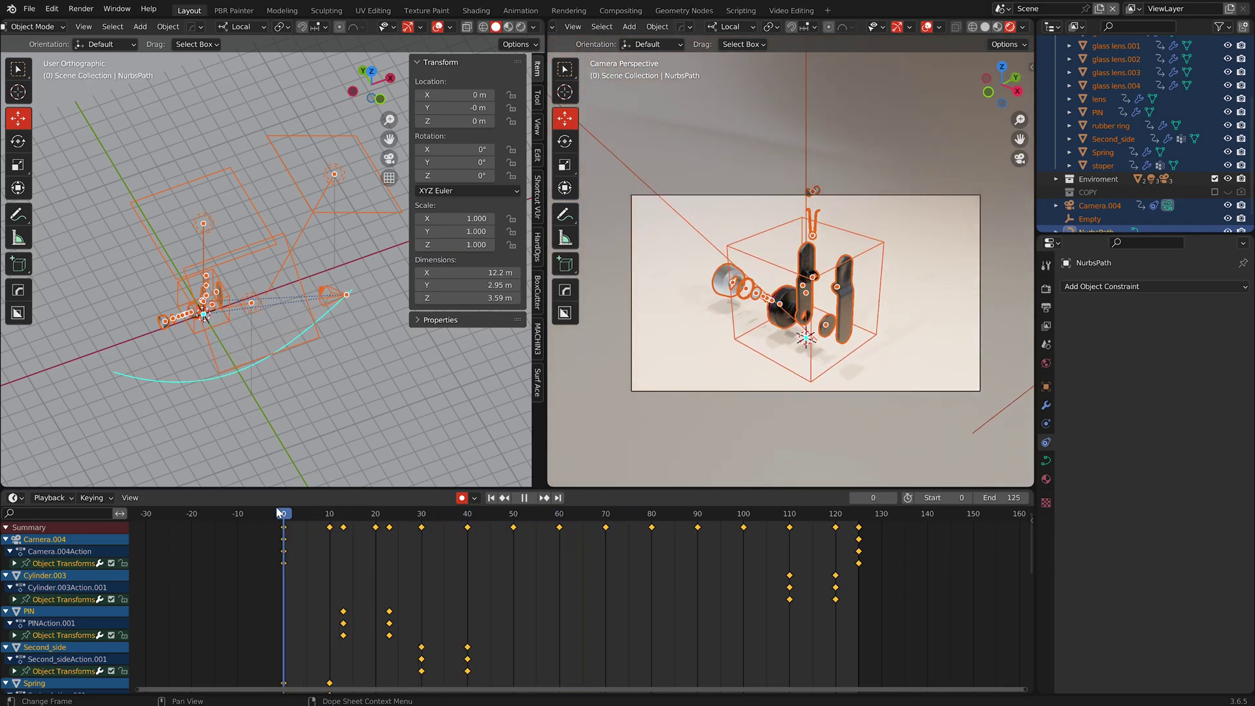
pyautogui.press('space')
pyautogui.scroll(4, 771, 596)
pyautogui.scroll(-5, 758, 602)
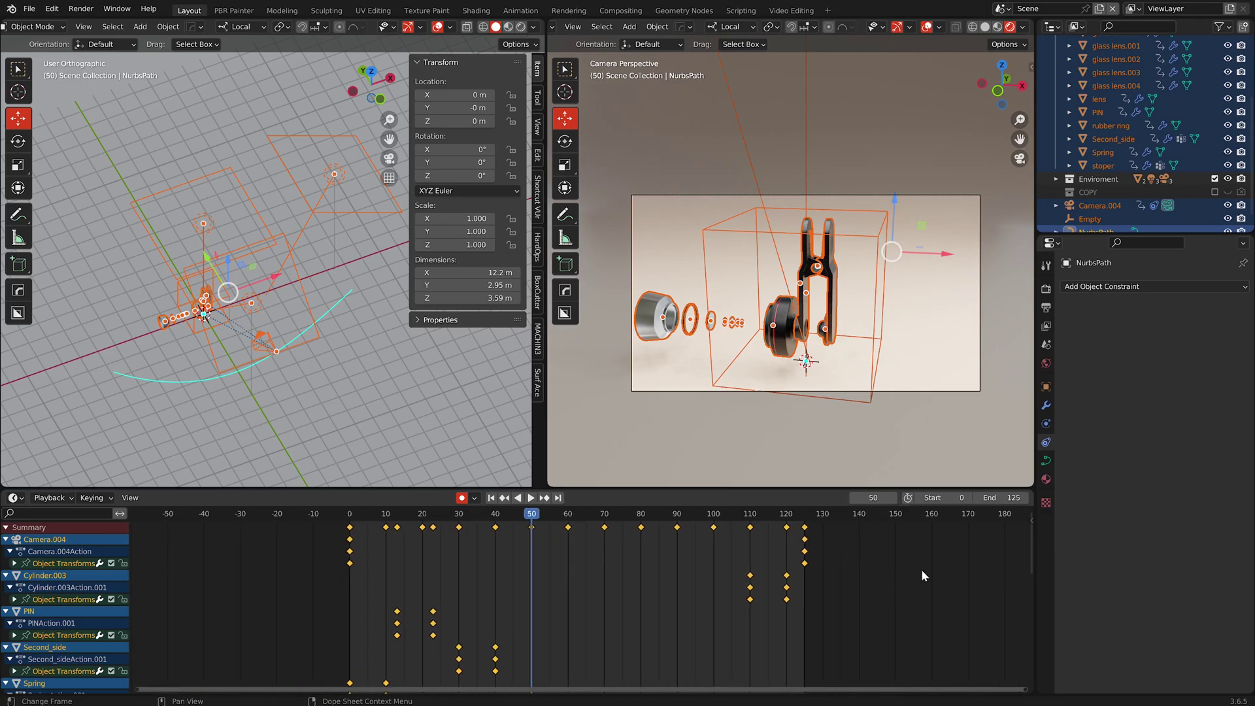
pyautogui.moveTo(1029, 559); pyautogui.dragTo(1045, 538)
pyautogui.moveTo(534, 519); pyautogui.dragTo(805, 529)
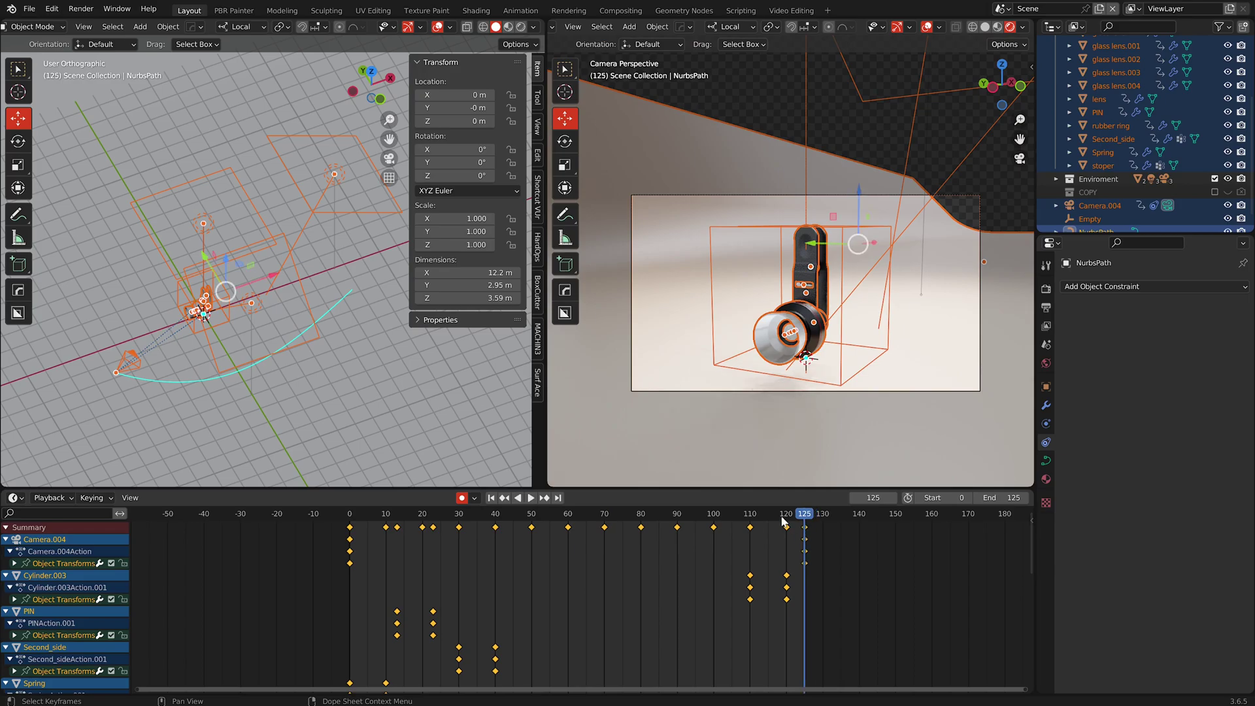
# - Drop the full selection and examine the assembled lens up close in the camera view at frame 125
pyautogui.click(387, 392)
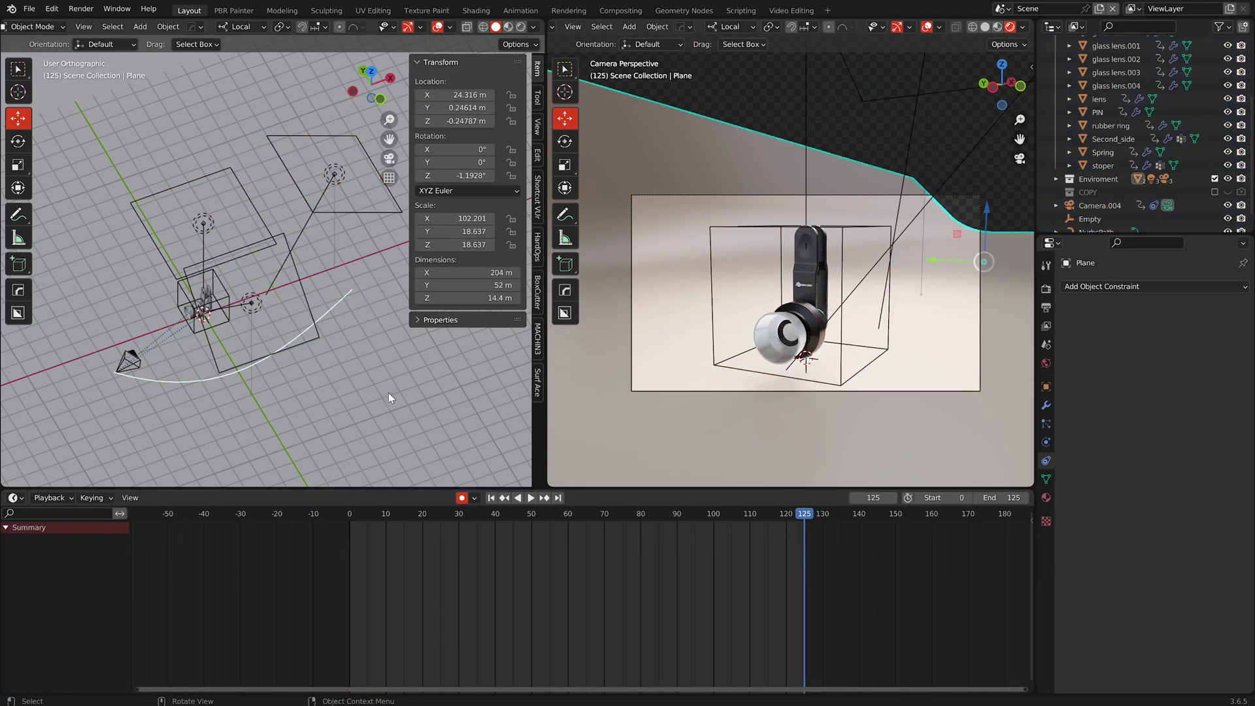
pyautogui.scroll(3, 781, 262)
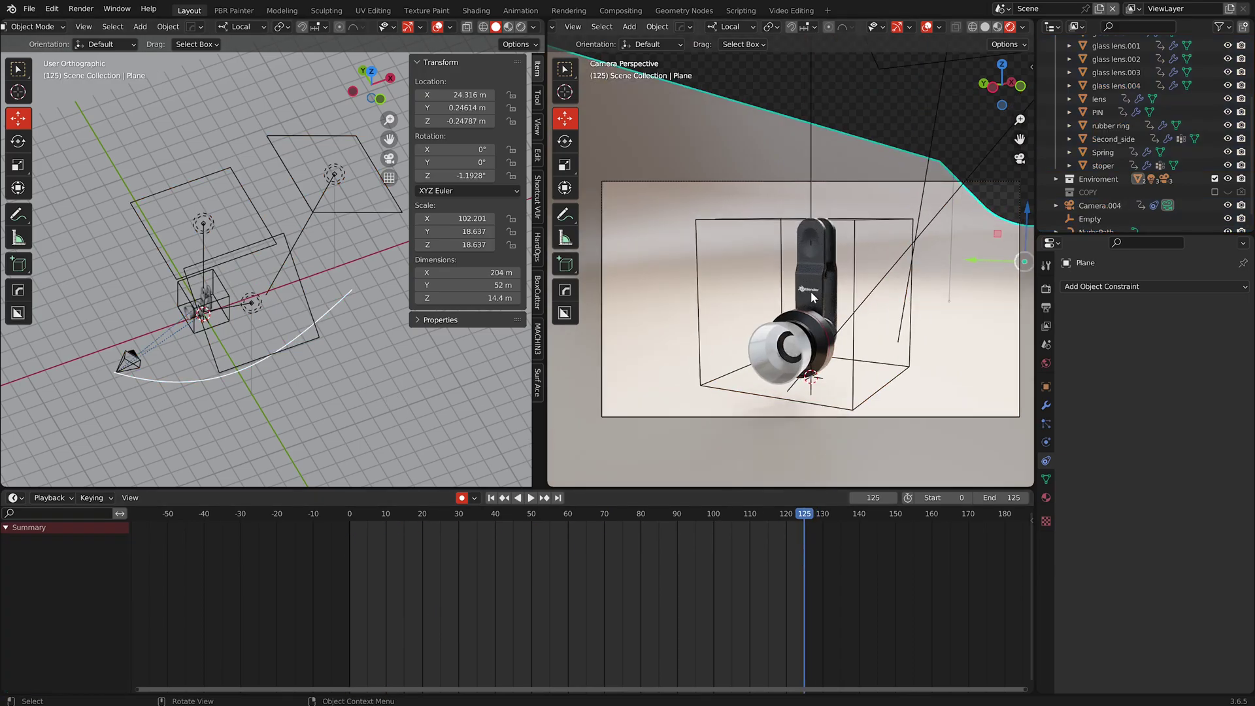
pyautogui.moveTo(811, 518); pyautogui.dragTo(804, 553)
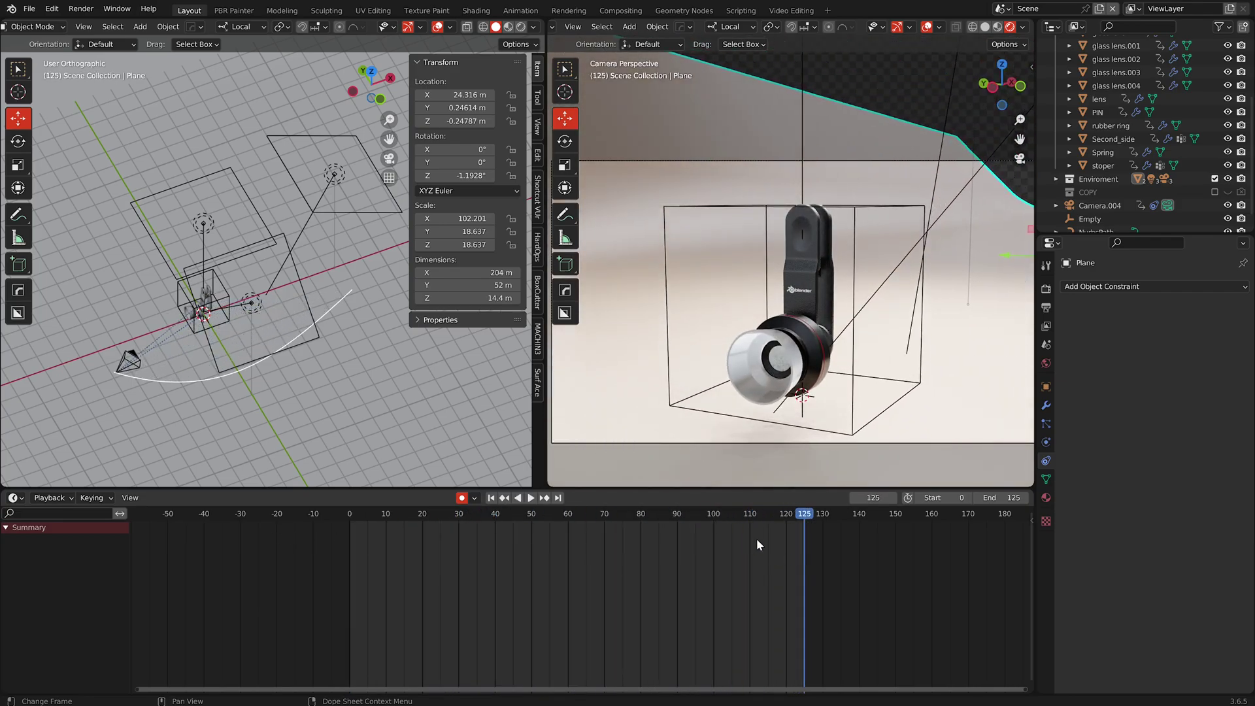